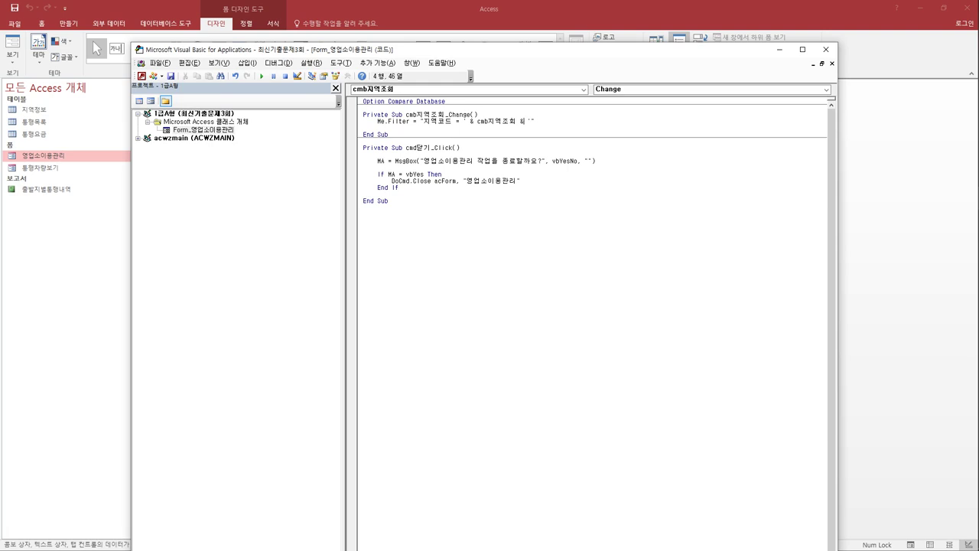
Correct the quotation marks in the cmb지역조회 Change filter so it reads Me.Filter = "지역코드 = '" & cmb지역조회 & "'"
{"action": "left_click", "coordinate": [484, 121]}
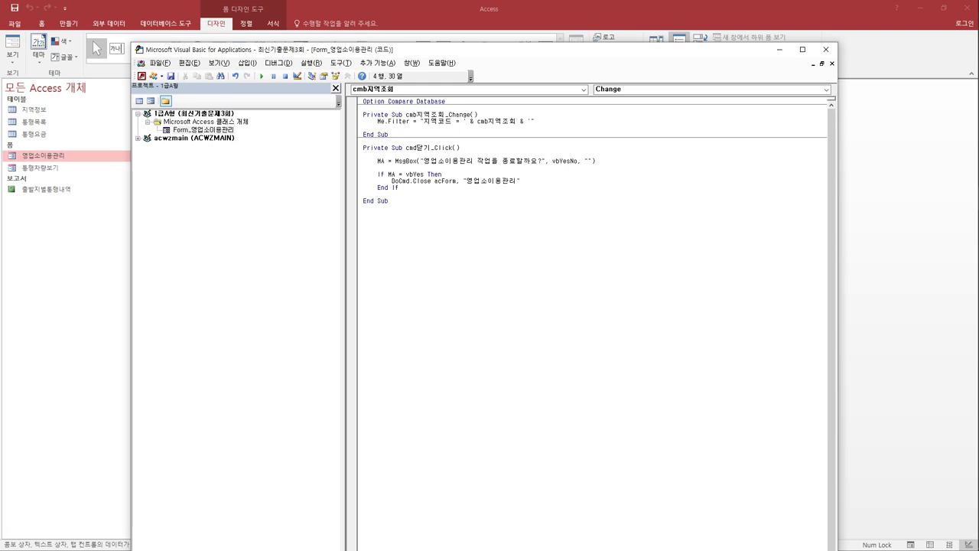
{"action": "type", "text": "\""}
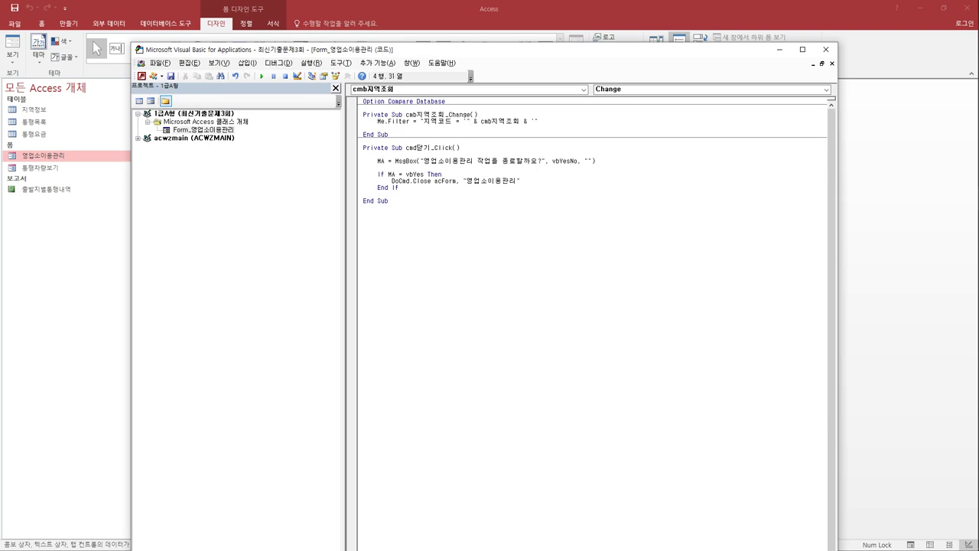
{"action": "left_click", "coordinate": [530, 120]}
{"action": "key", "text": "Return"}
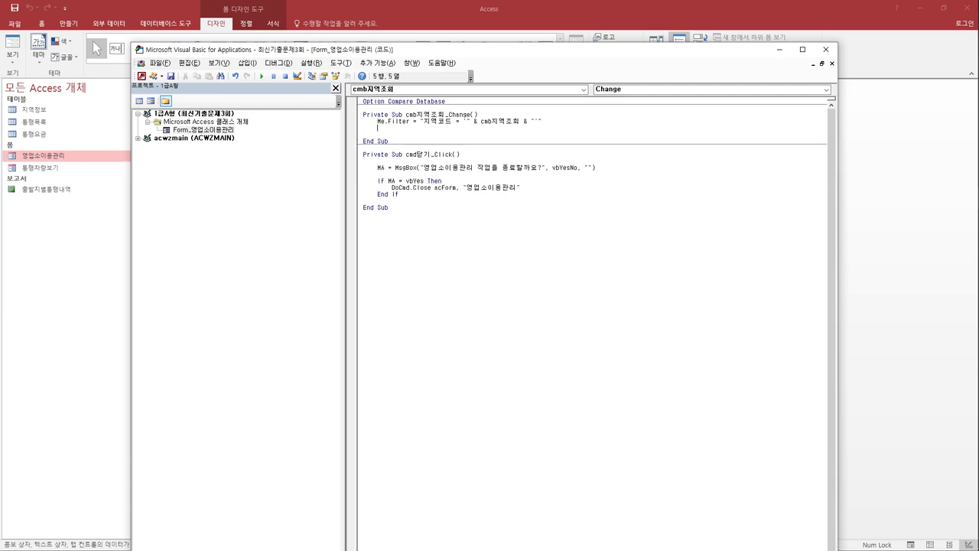
Add the statement Me.FilterOn = True below the filter line in the cmb지역조회 Change procedure
{"action": "type", "text": "me.Fi"}
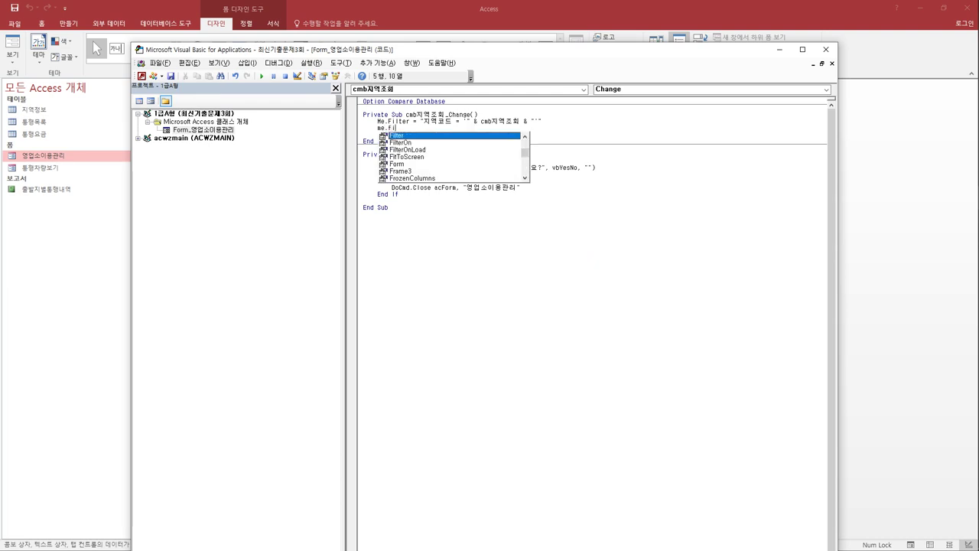
{"action": "key", "text": "Down"}
{"action": "key", "text": "Tab"}
{"action": "type", "text": "= tr"}
{"action": "key", "text": "Return"}
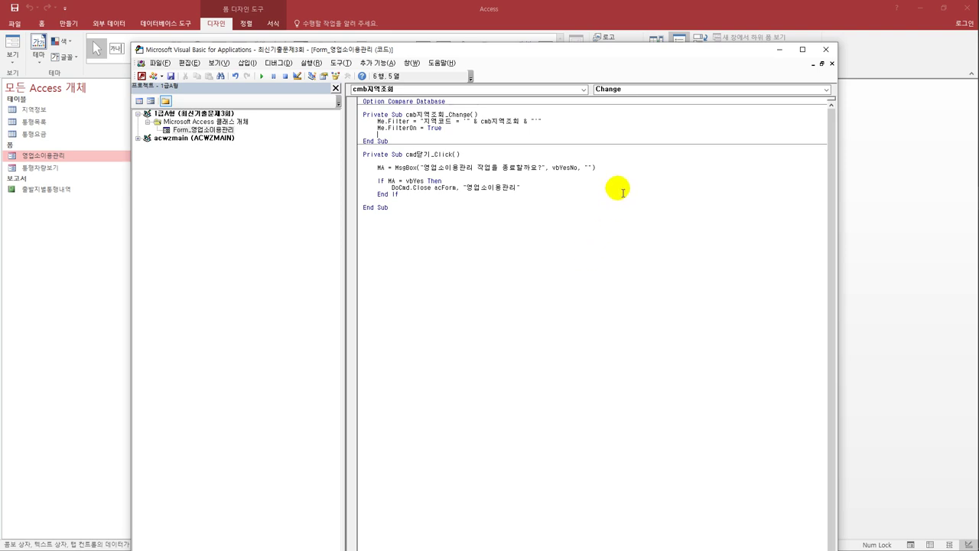
Close the code editor and the 영업소이용관리 form, and open the 통행차량보기 form in Design view
{"action": "left_click", "coordinate": [825, 52]}
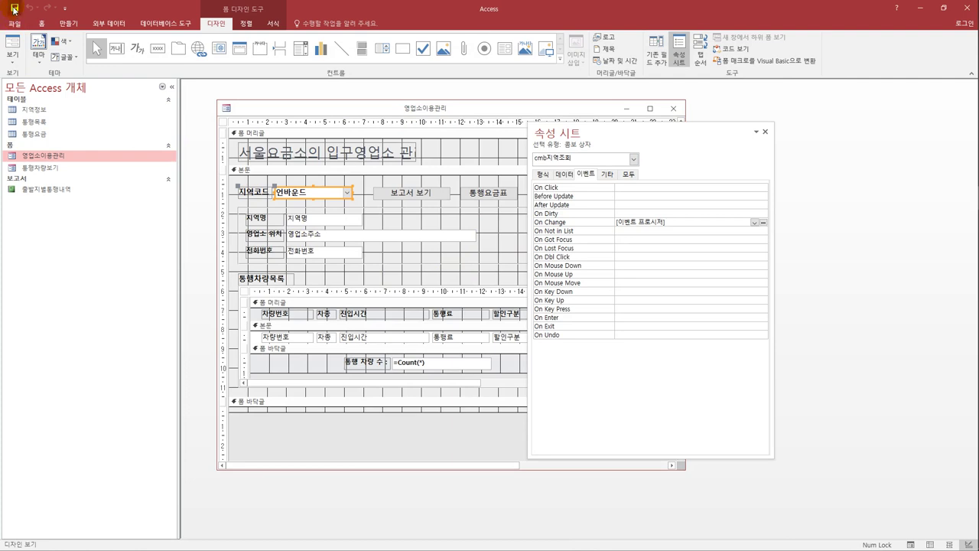
{"action": "left_click", "coordinate": [673, 108]}
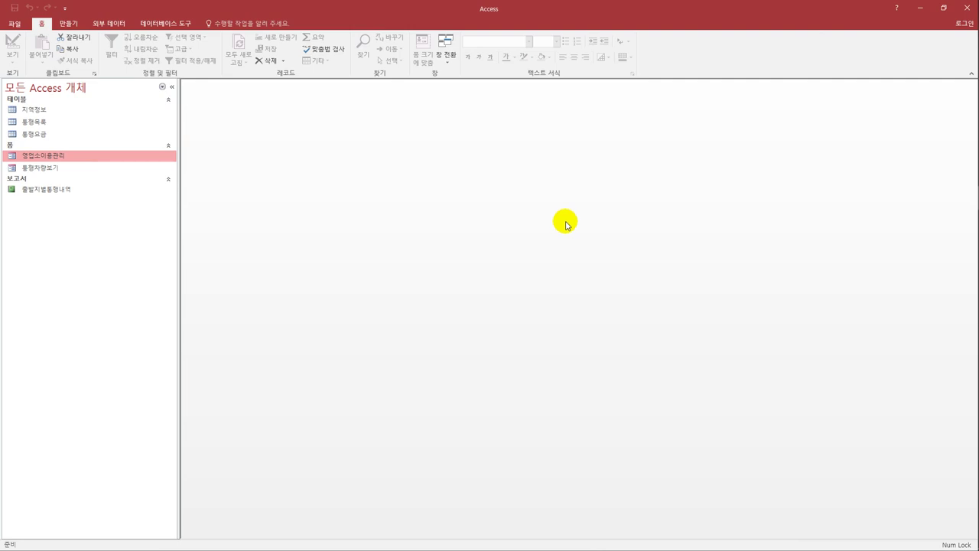
{"action": "left_click", "coordinate": [46, 170]}
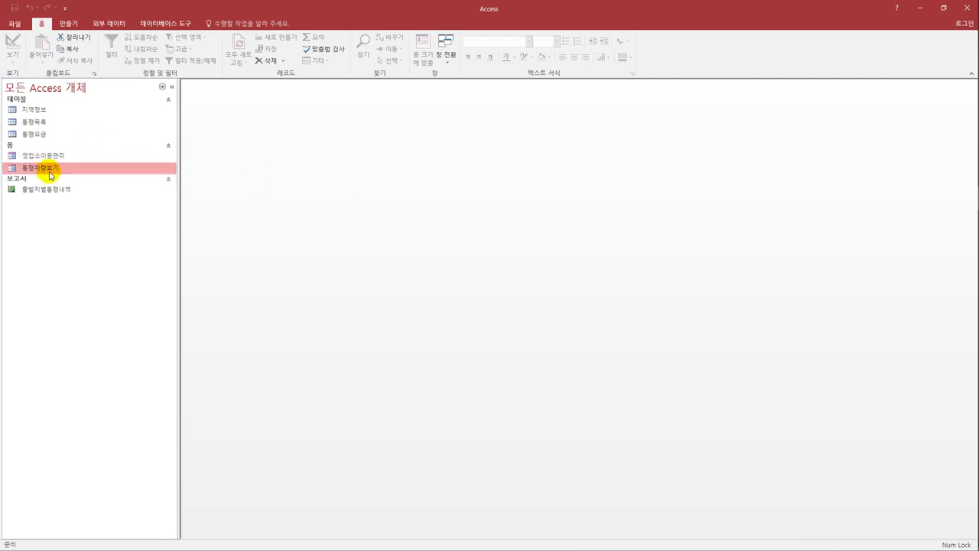
{"action": "right_click", "coordinate": [49, 172]}
{"action": "left_click", "coordinate": [94, 204]}
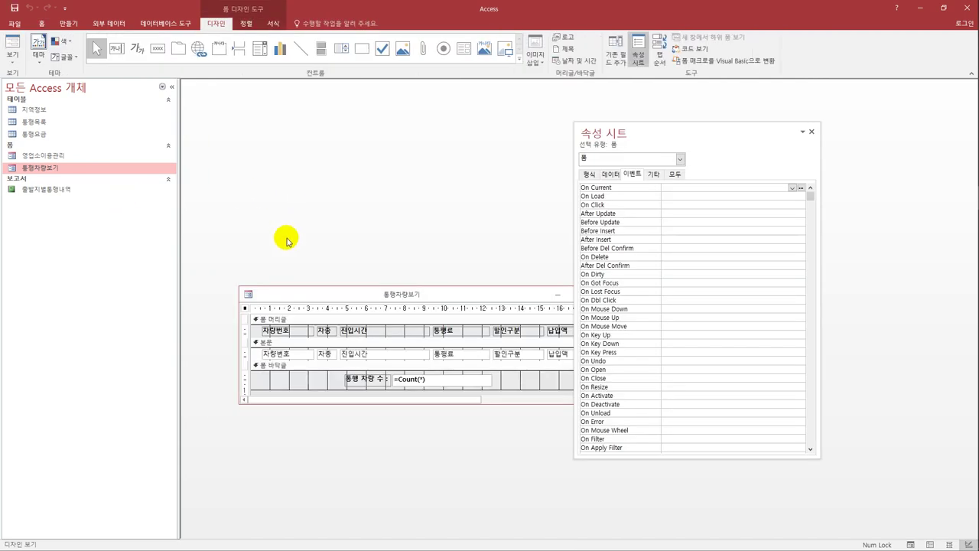
{"action": "left_click_drag", "start_coordinate": [313, 294], "coordinate": [277, 137]}
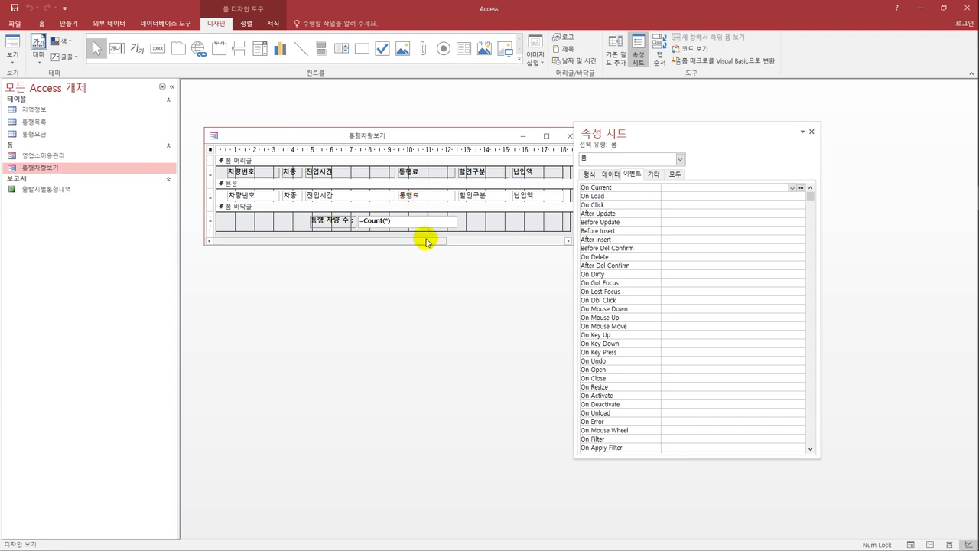
Select all text boxes in the 본문 section of the 통행차량보기 form and start a new conditional formatting rule for them
{"action": "left_click", "coordinate": [475, 203]}
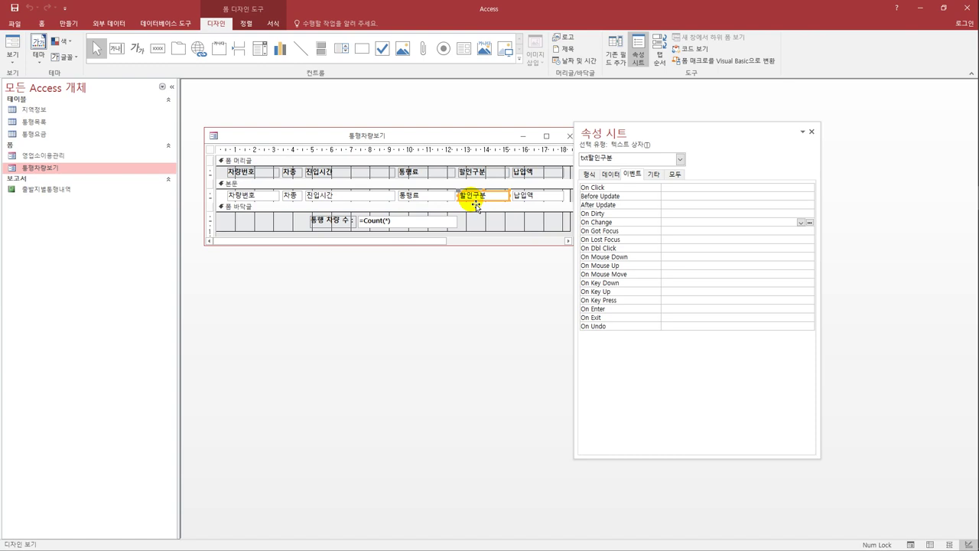
{"action": "left_click", "coordinate": [209, 195]}
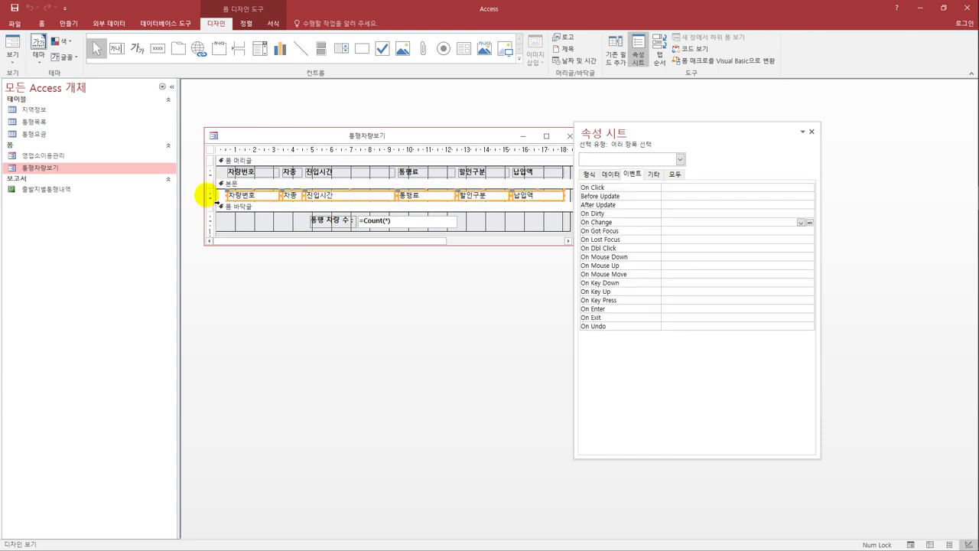
{"action": "left_click_drag", "start_coordinate": [635, 141], "coordinate": [654, 139]}
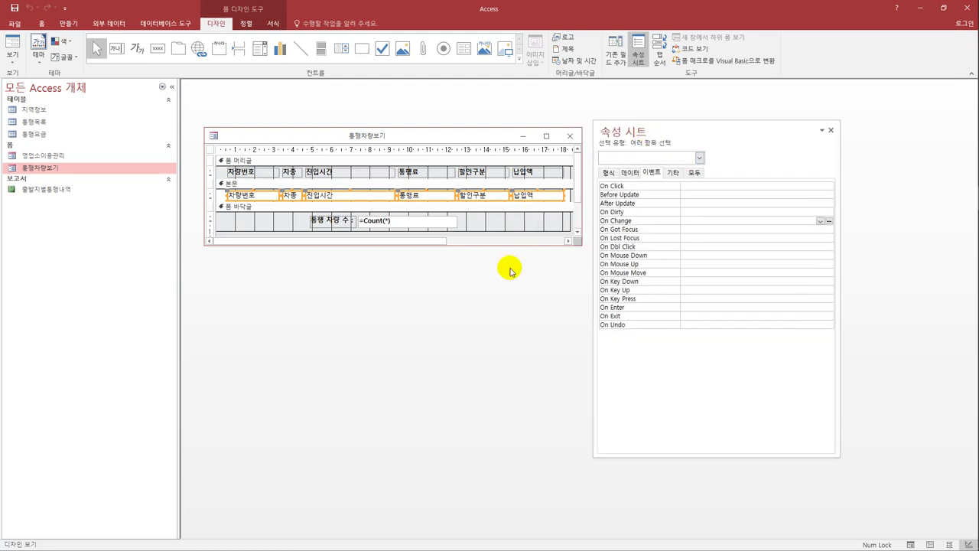
{"action": "left_click", "coordinate": [273, 24]}
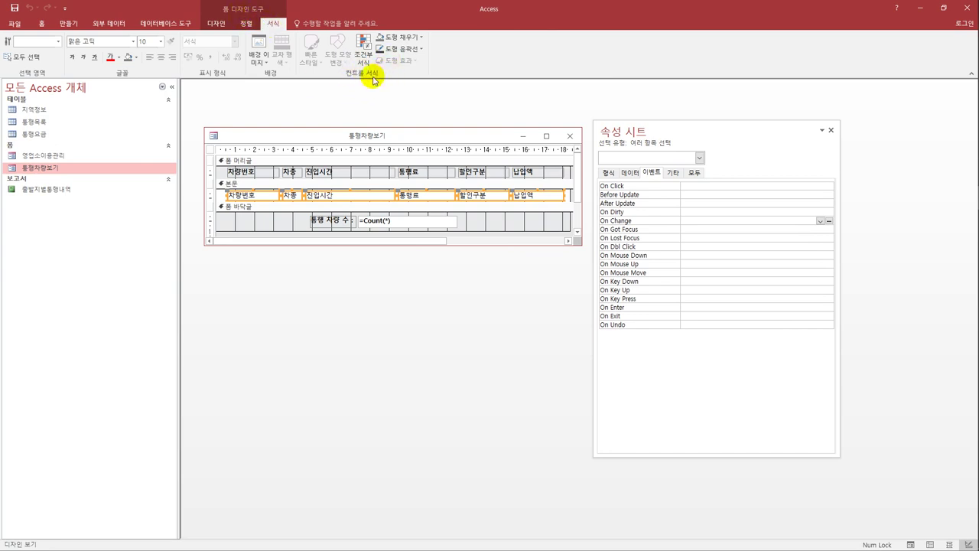
{"action": "left_click", "coordinate": [359, 49]}
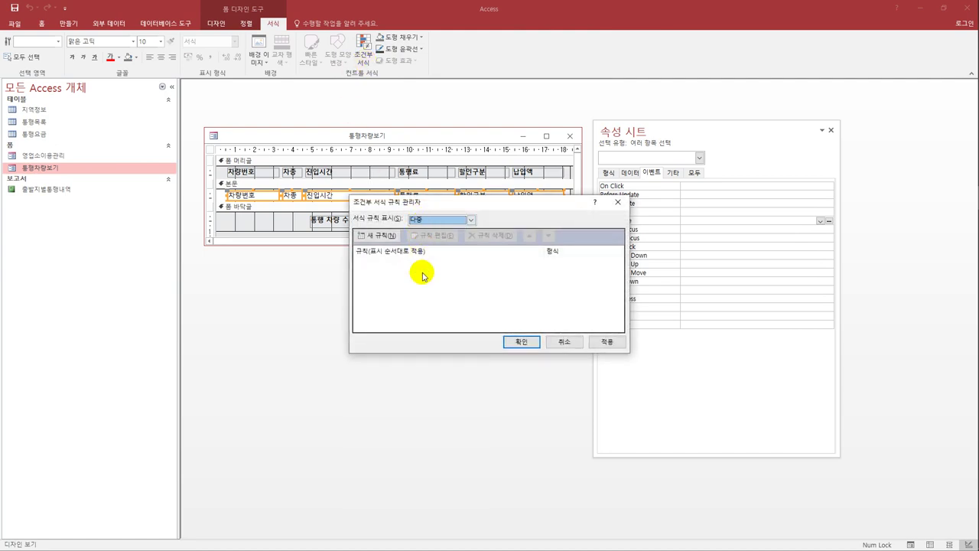
{"action": "left_click", "coordinate": [380, 235]}
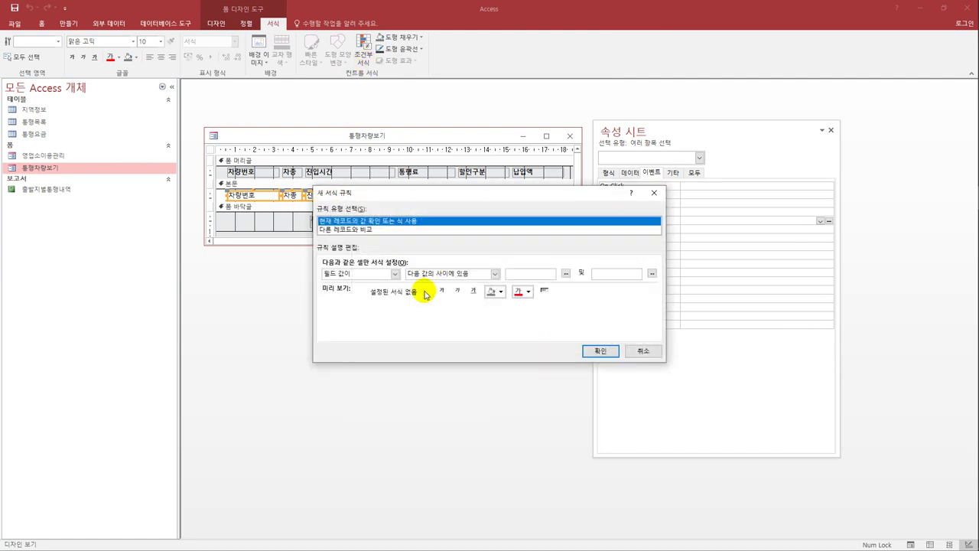
Set the rule's condition type to 식이 with the expression [txt할인구분] is not null
{"action": "left_click", "coordinate": [394, 273]}
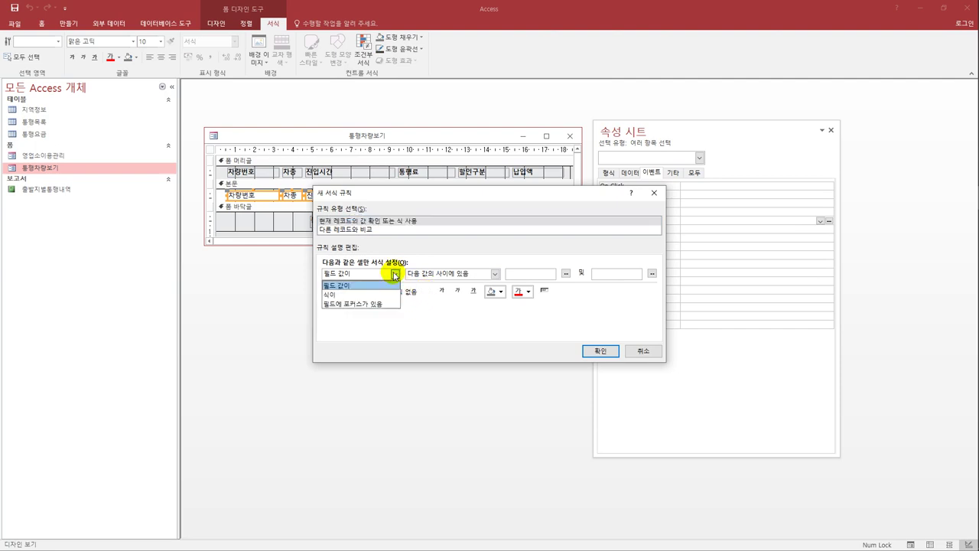
{"action": "left_click", "coordinate": [388, 295]}
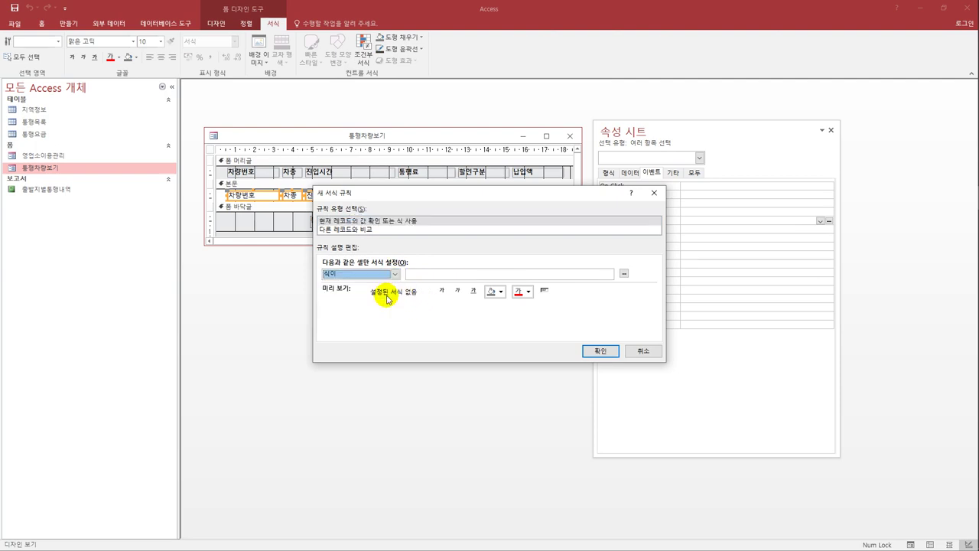
{"action": "left_click", "coordinate": [442, 275]}
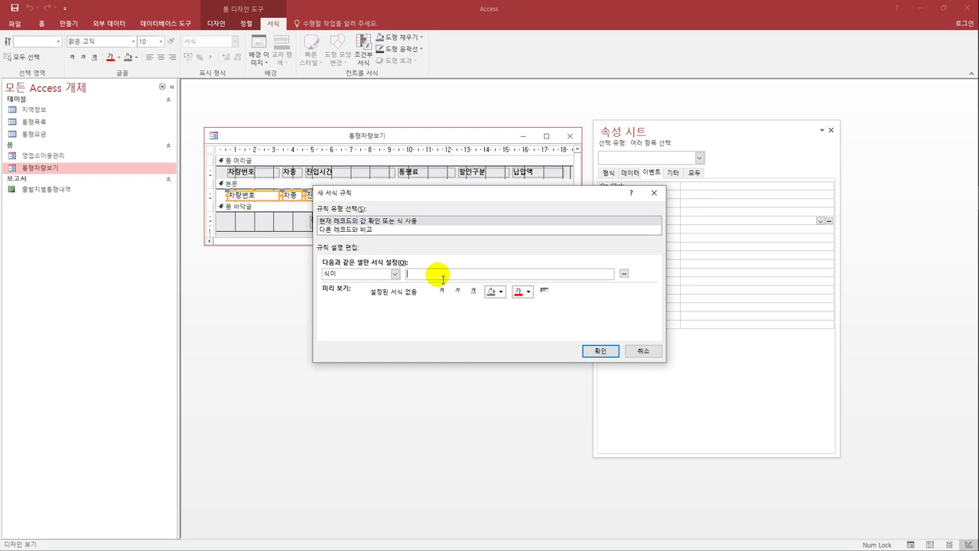
{"action": "type", "text": "["}
{"action": "type", "text": "te"}
{"action": "key", "text": "BackSpace"}
{"action": "type", "text": "xtㅊ"}
{"action": "type", "text": "인구분]"}
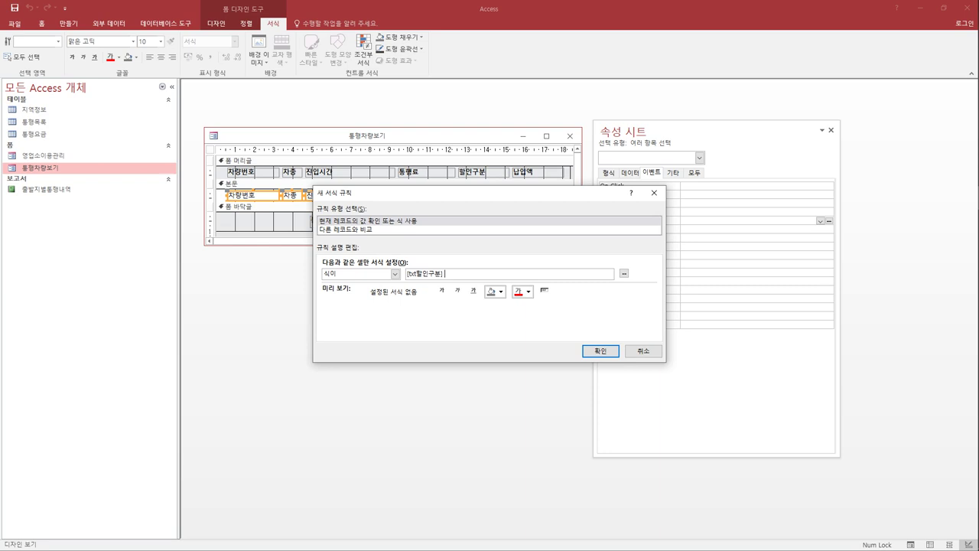
{"action": "type", "text": "Is not null"}
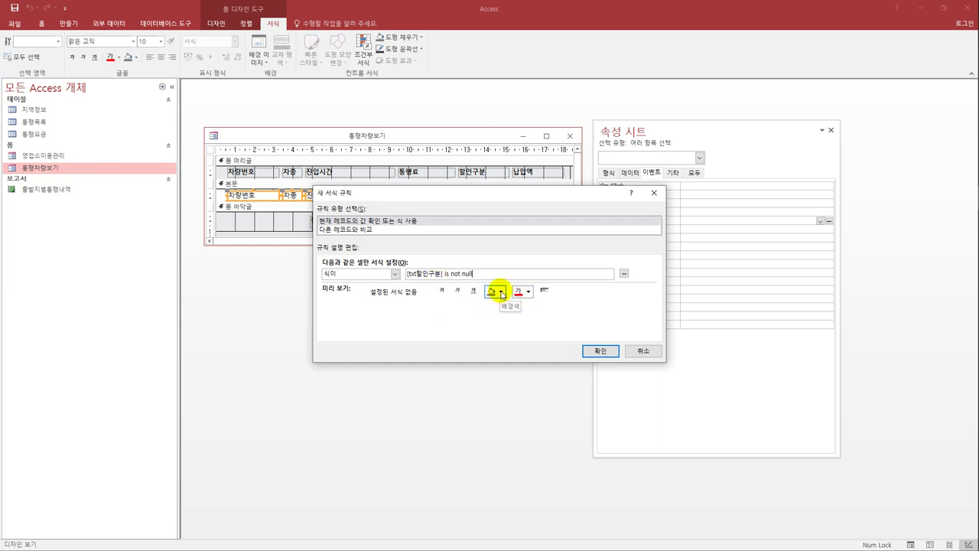
Apply bold and italic as the rule's formatting and confirm the conditional formatting
{"action": "left_click", "coordinate": [441, 292]}
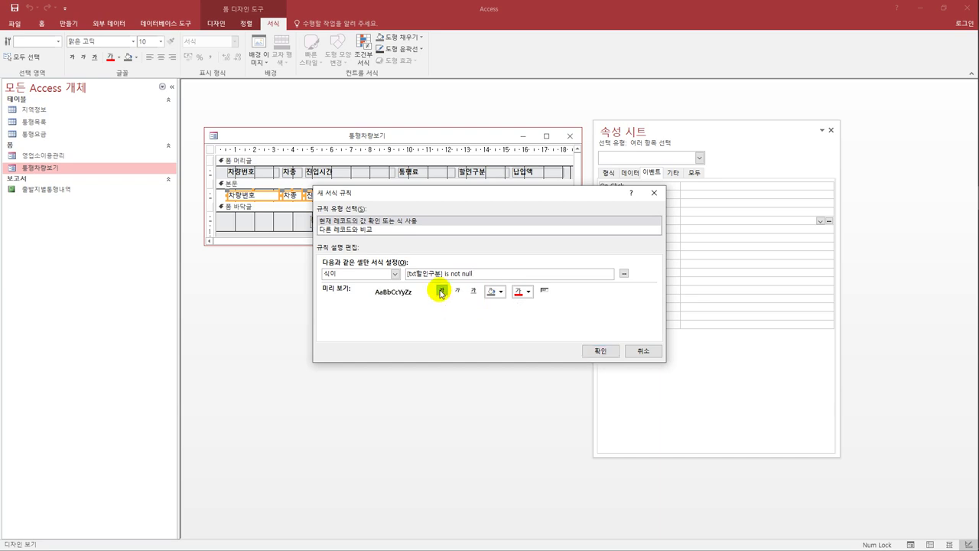
{"action": "left_click", "coordinate": [457, 292]}
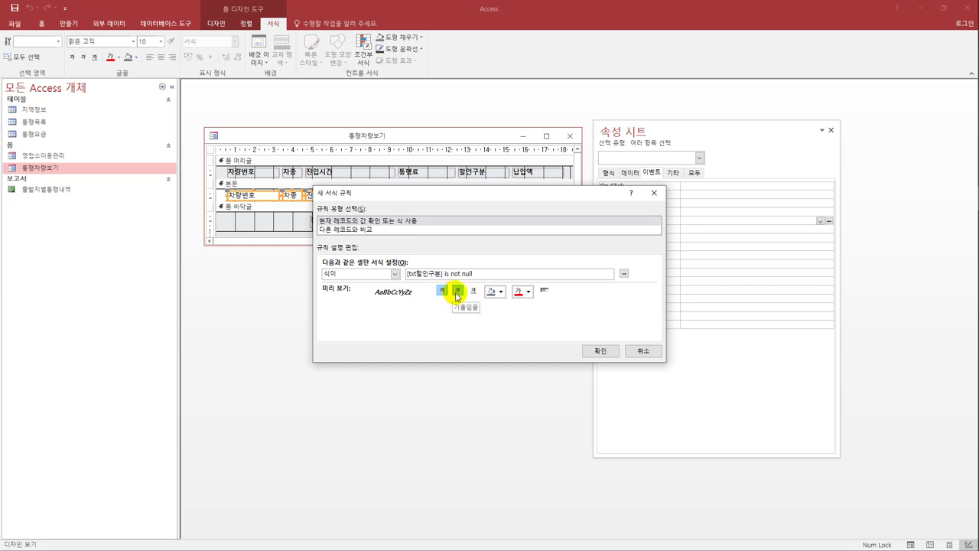
{"action": "left_click", "coordinate": [603, 351]}
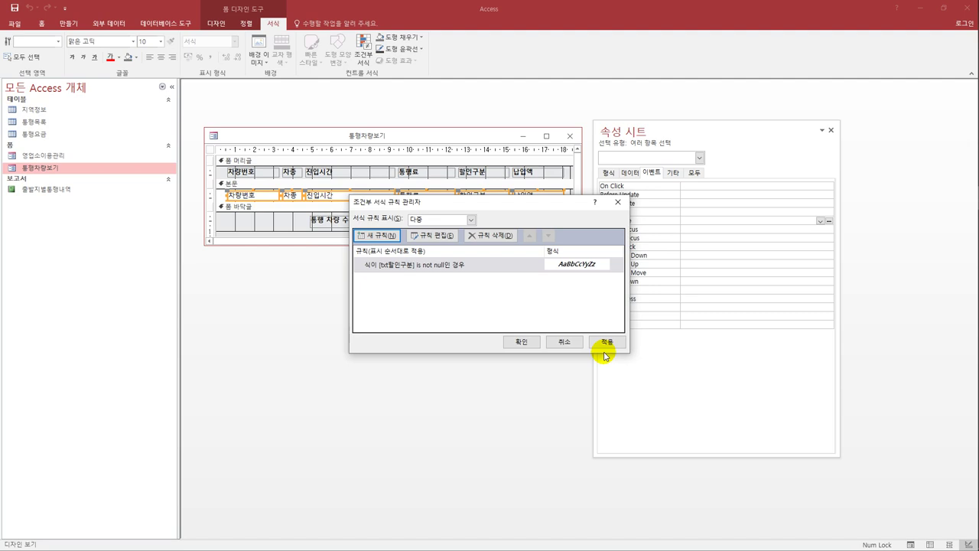
{"action": "left_click", "coordinate": [523, 341]}
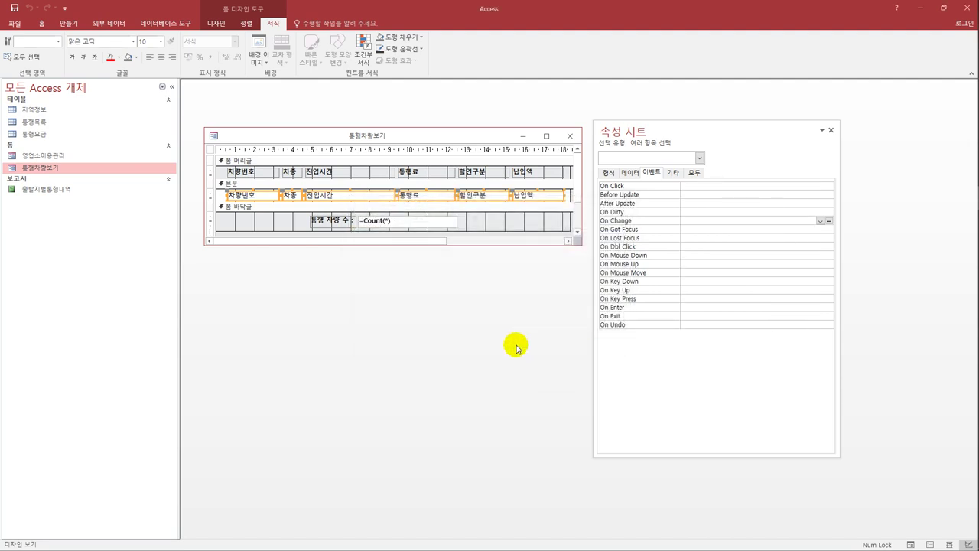
Display the 통행차량보기 form in Form view to check the conditional formatting on the discounted records
{"action": "left_click", "coordinate": [502, 233]}
{"action": "left_click", "coordinate": [492, 197]}
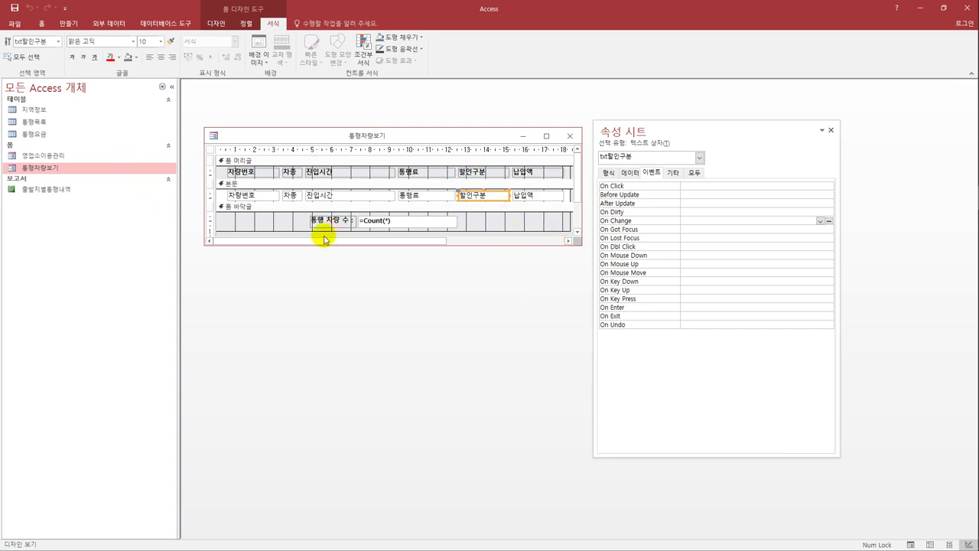
{"action": "left_click", "coordinate": [225, 24]}
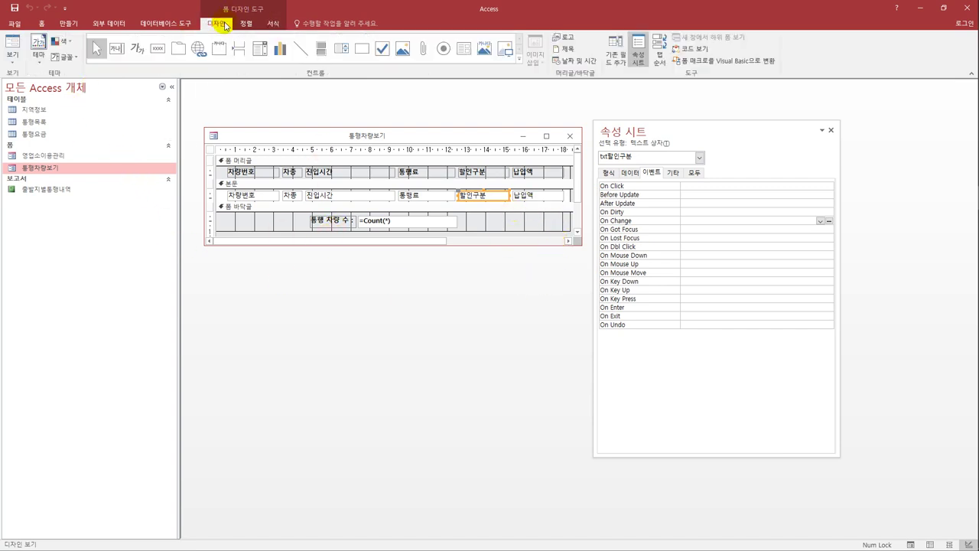
{"action": "left_click", "coordinate": [13, 60]}
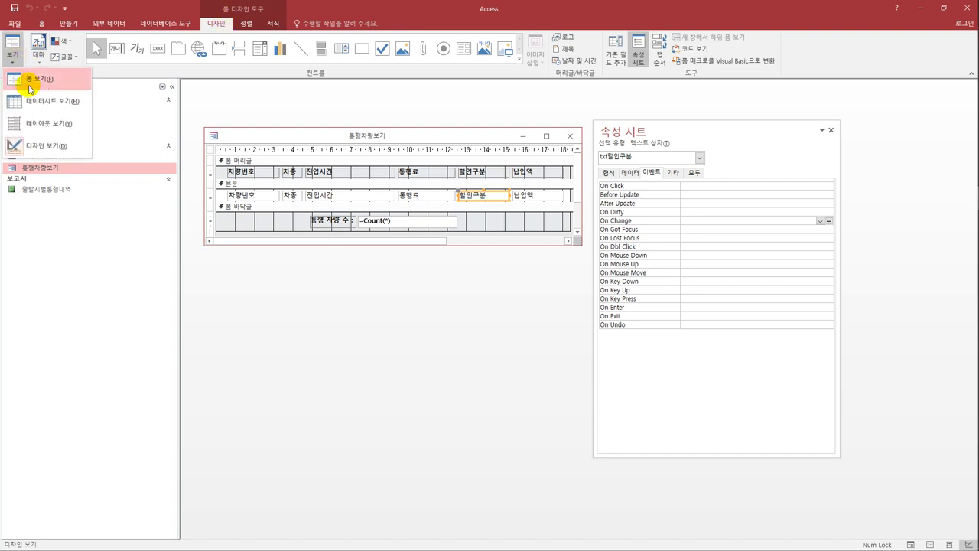
{"action": "left_click", "coordinate": [86, 96]}
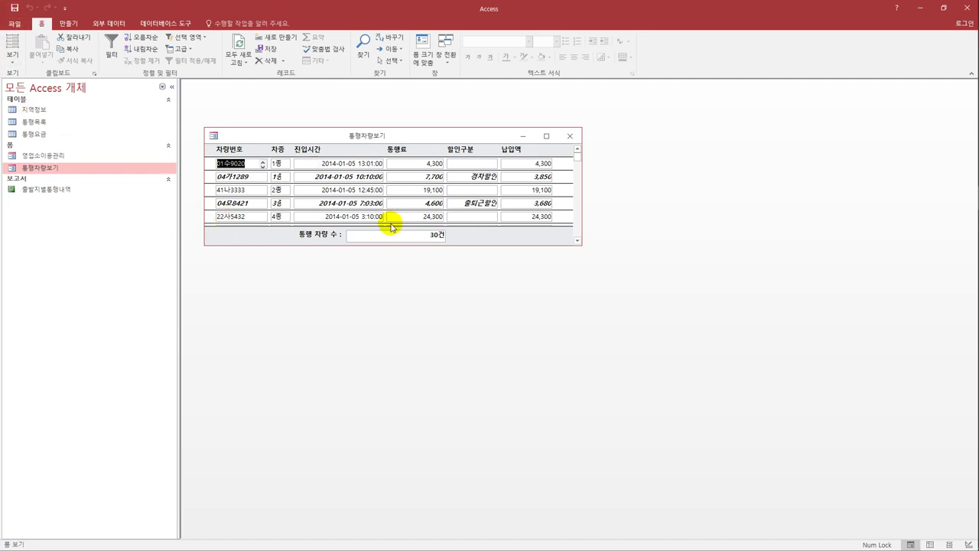
Close the 통행차량보기 form and open the 출발지별통행내역 report in Design view
{"action": "left_click", "coordinate": [570, 136]}
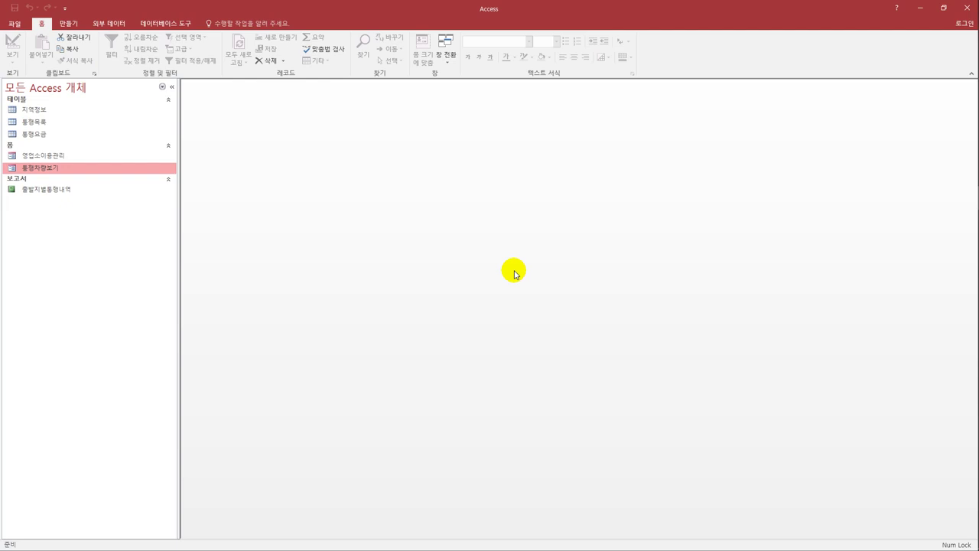
{"action": "left_click", "coordinate": [55, 196]}
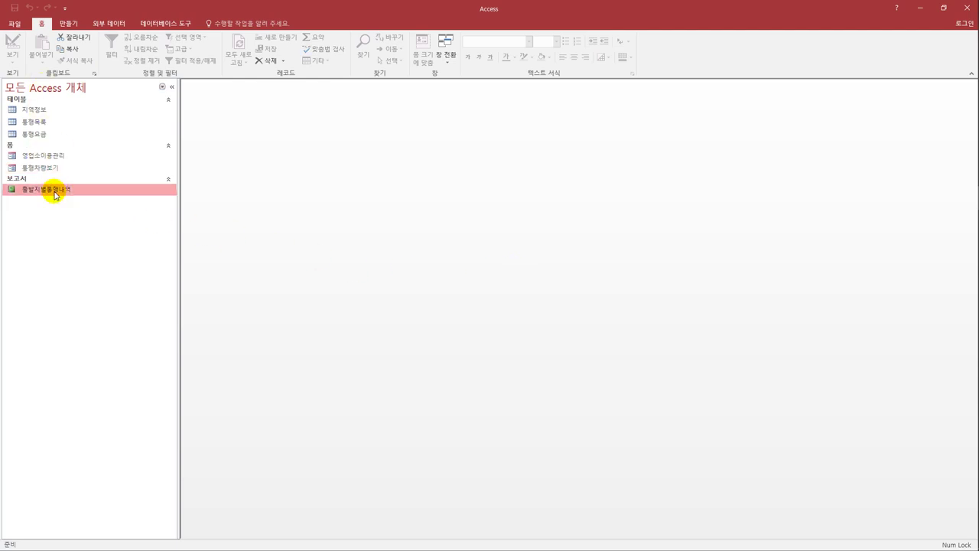
{"action": "right_click", "coordinate": [55, 196]}
{"action": "left_click", "coordinate": [97, 221]}
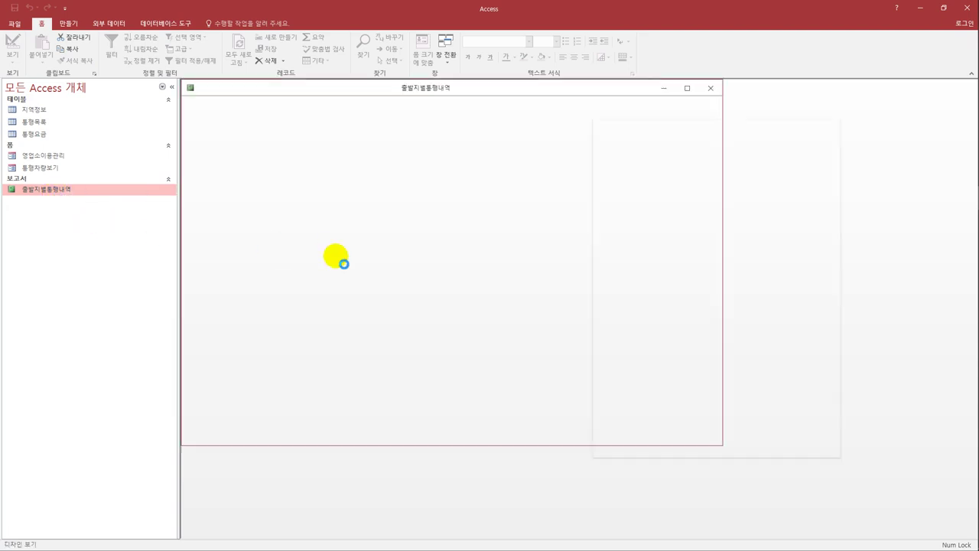
{"action": "left_click_drag", "start_coordinate": [250, 83], "coordinate": [259, 116]}
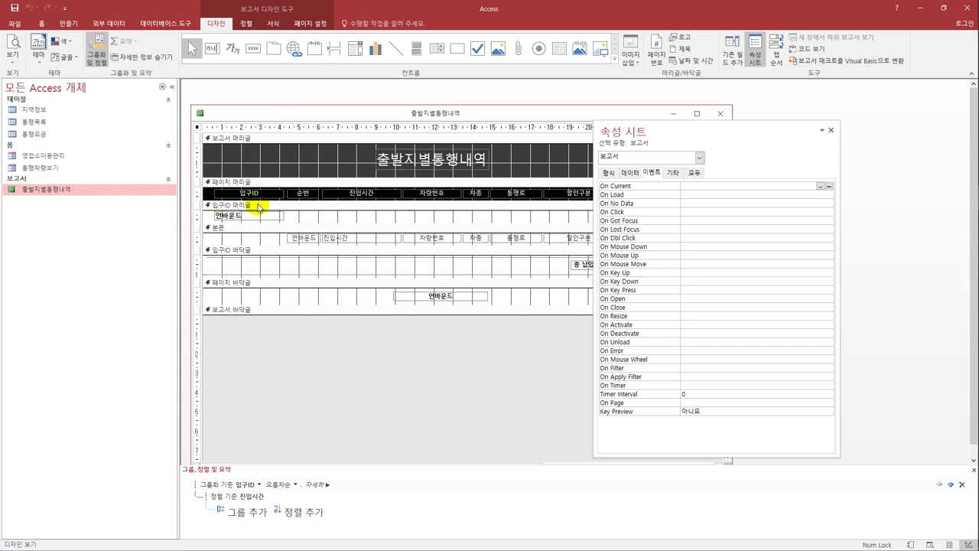
Set the control source of txt입구ID in the 입구ID group header to =[입구ID] & "-" & [지역명]
{"action": "left_click", "coordinate": [257, 215]}
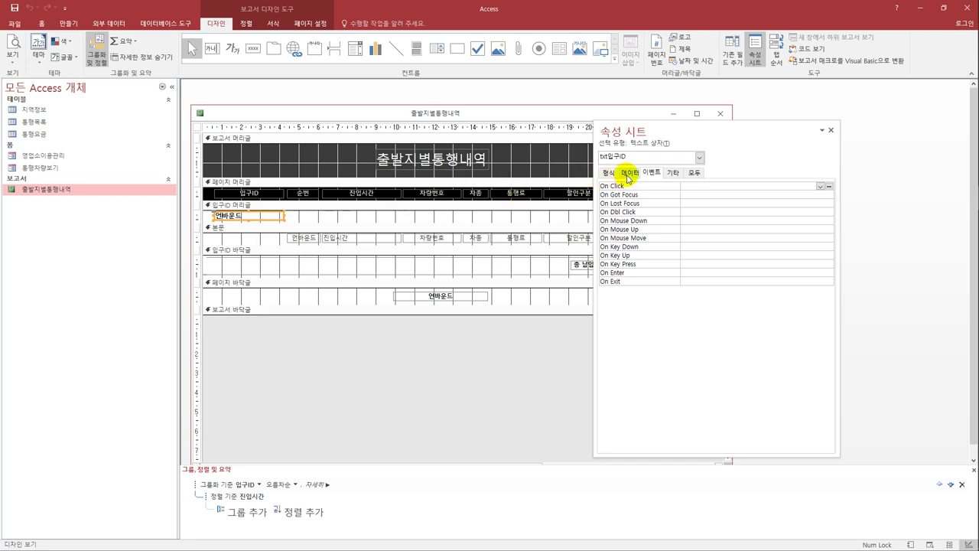
{"action": "left_click", "coordinate": [629, 173]}
{"action": "left_click_drag", "start_coordinate": [634, 134], "coordinate": [551, 147]}
{"action": "left_click", "coordinate": [608, 199]}
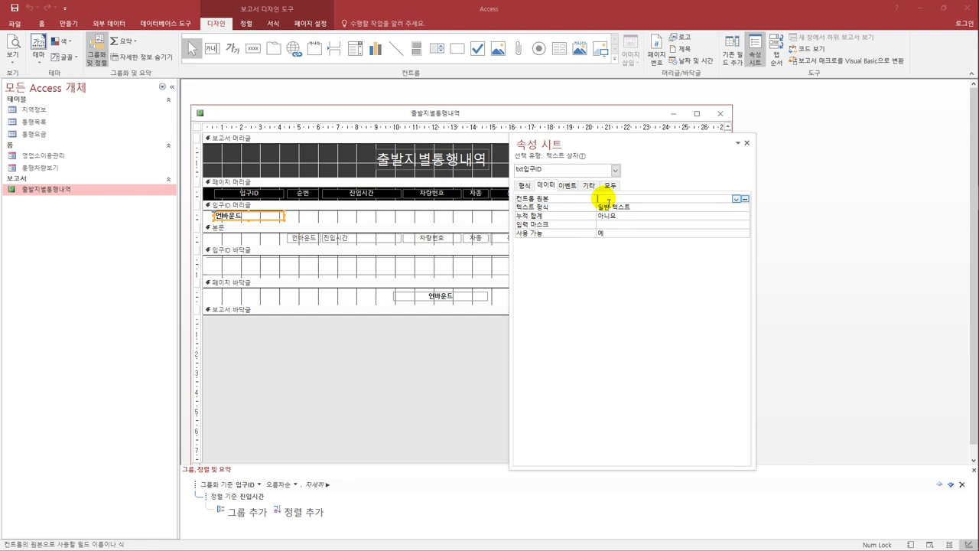
{"action": "type", "text": "=["}
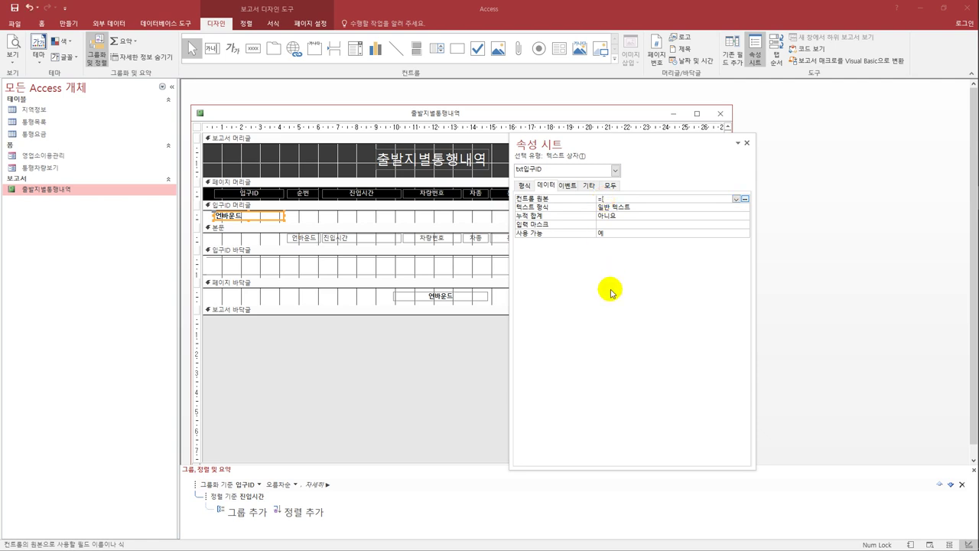
{"action": "type", "text": "입구"}
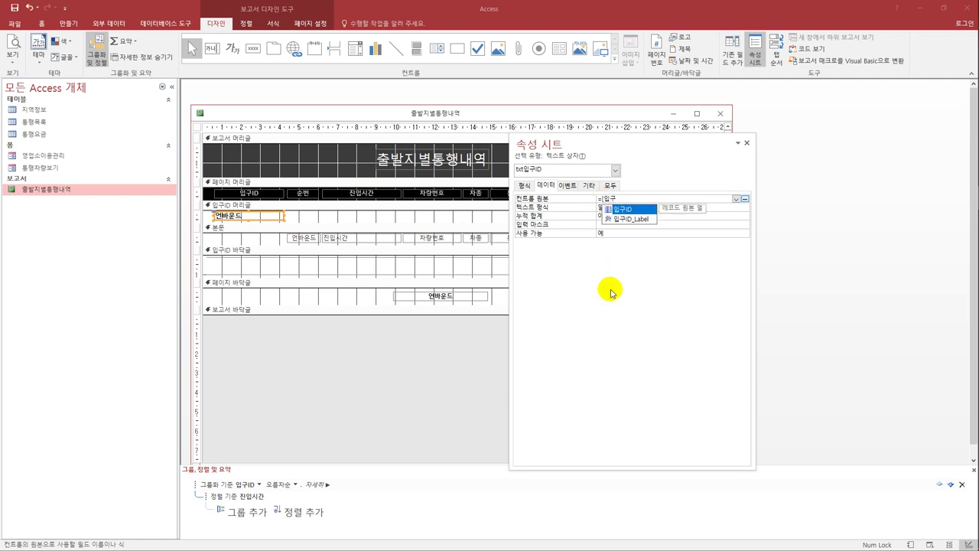
{"action": "key", "text": "Return"}
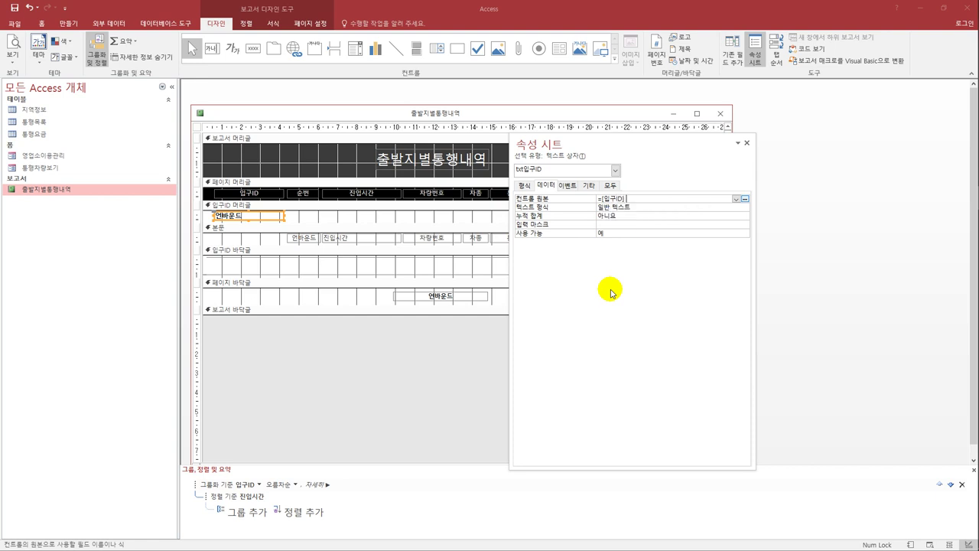
{"action": "type", "text": "& \"-\" & [지역명]"}
{"action": "key", "text": "Return"}
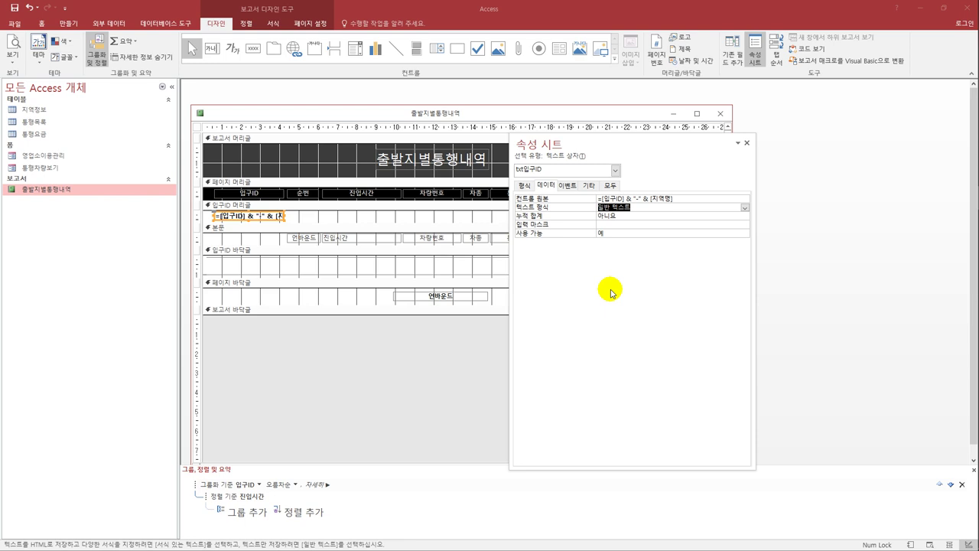
Set the control source of txt순번 in the detail section to =1 and its running sum (누적 합계) to 그룹
{"action": "left_click", "coordinate": [297, 240]}
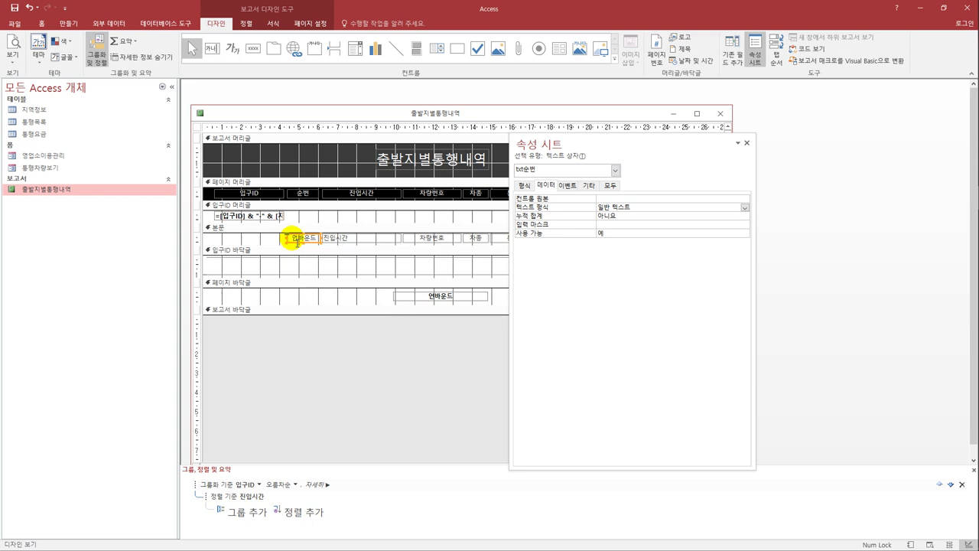
{"action": "left_click", "coordinate": [607, 198]}
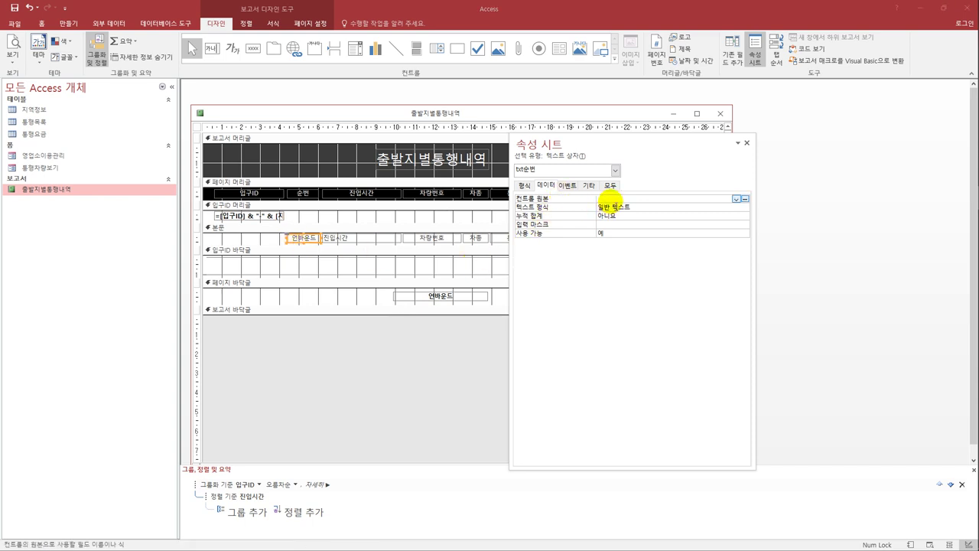
{"action": "type", "text": "=1"}
{"action": "left_click", "coordinate": [623, 219]}
{"action": "left_click", "coordinate": [744, 216]}
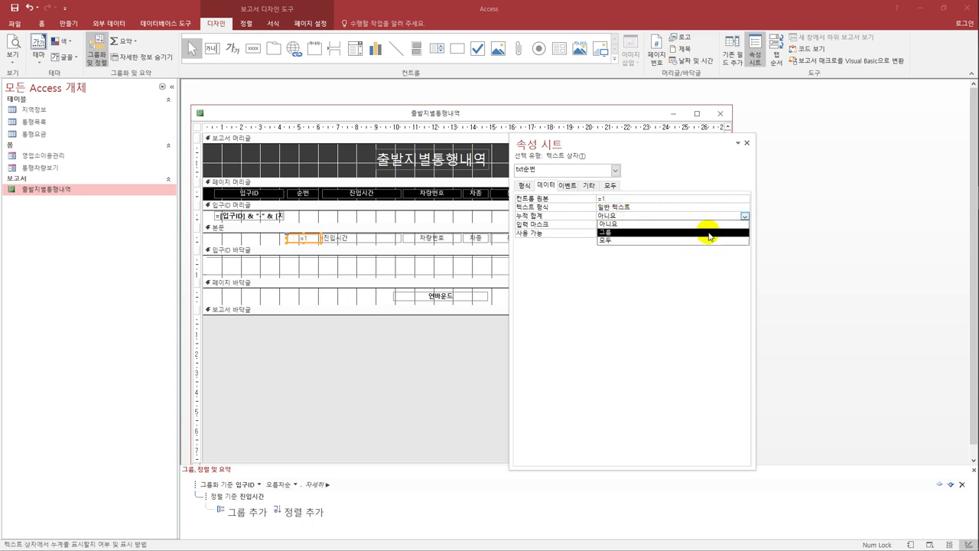
{"action": "left_click", "coordinate": [710, 233]}
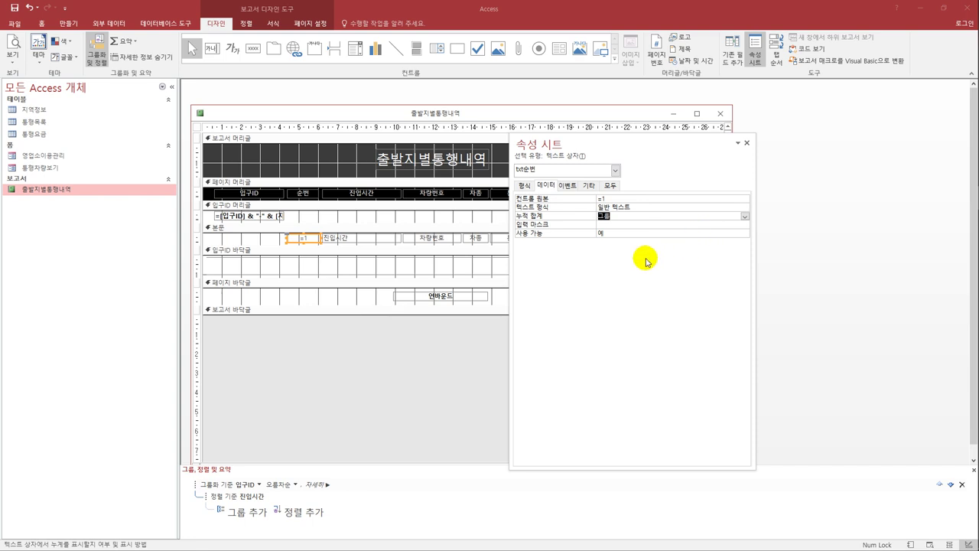
Set the 중복 내용 숨기기 property of txt차종 in the detail section to 예
{"action": "left_click_drag", "start_coordinate": [651, 151], "coordinate": [696, 149]}
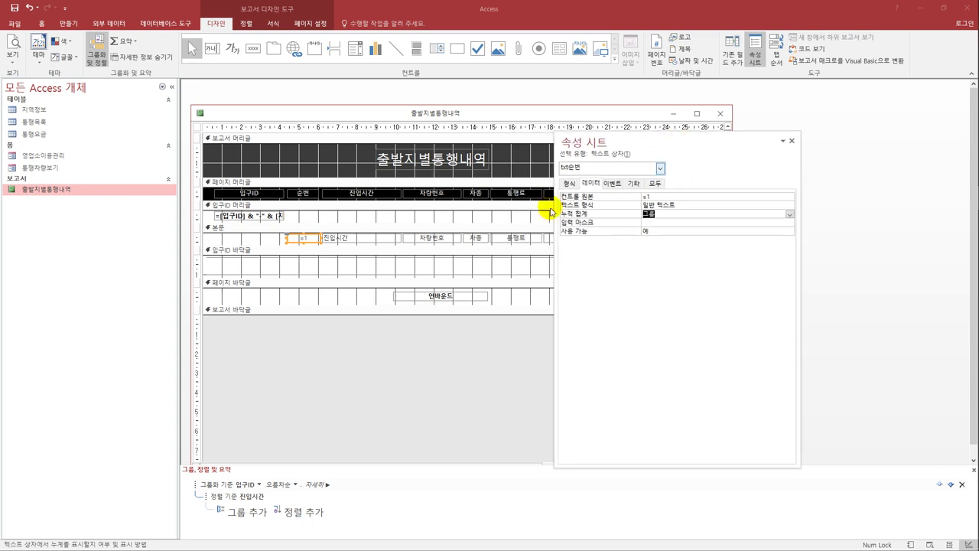
{"action": "left_click", "coordinate": [476, 238]}
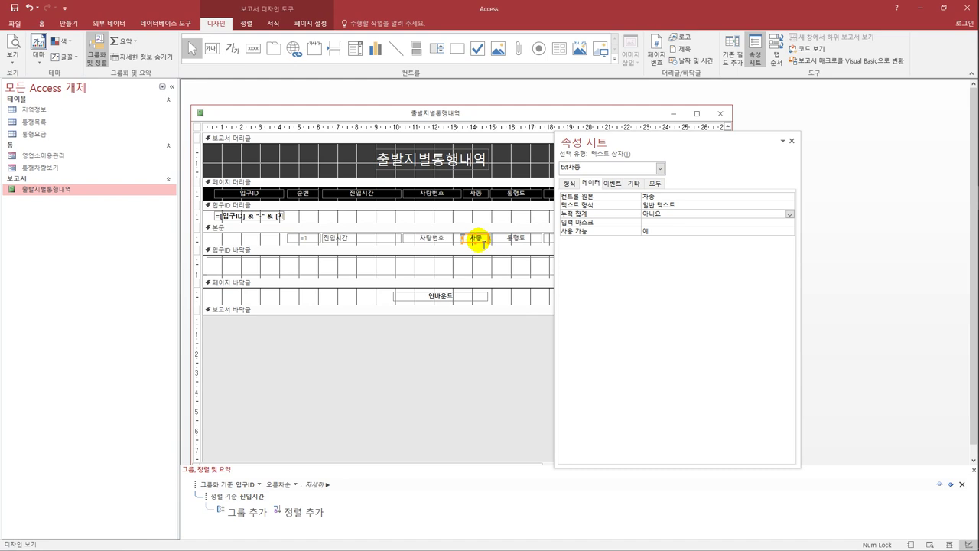
{"action": "left_click", "coordinate": [570, 185]}
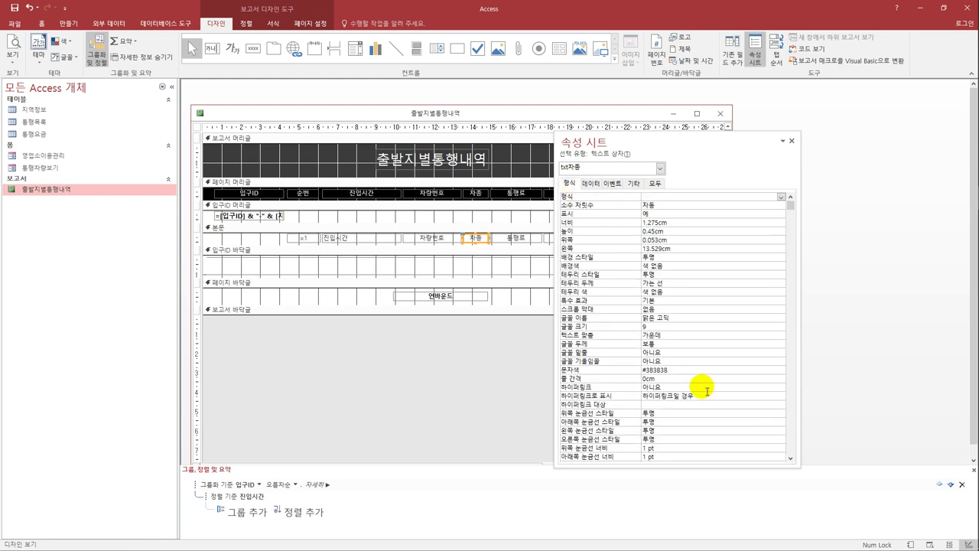
{"action": "scroll", "coordinate": [707, 391], "scroll_direction": "down", "scroll_amount": 6}
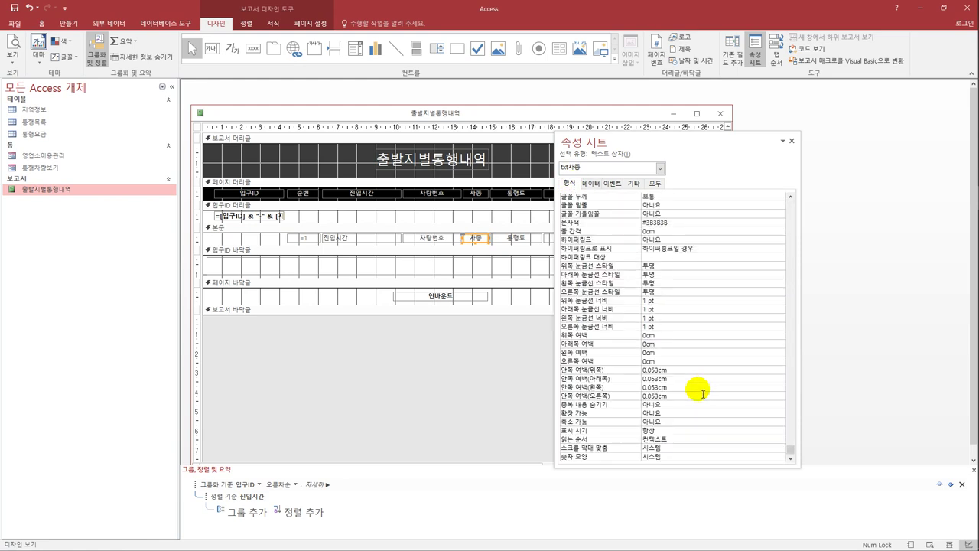
{"action": "left_click", "coordinate": [677, 409]}
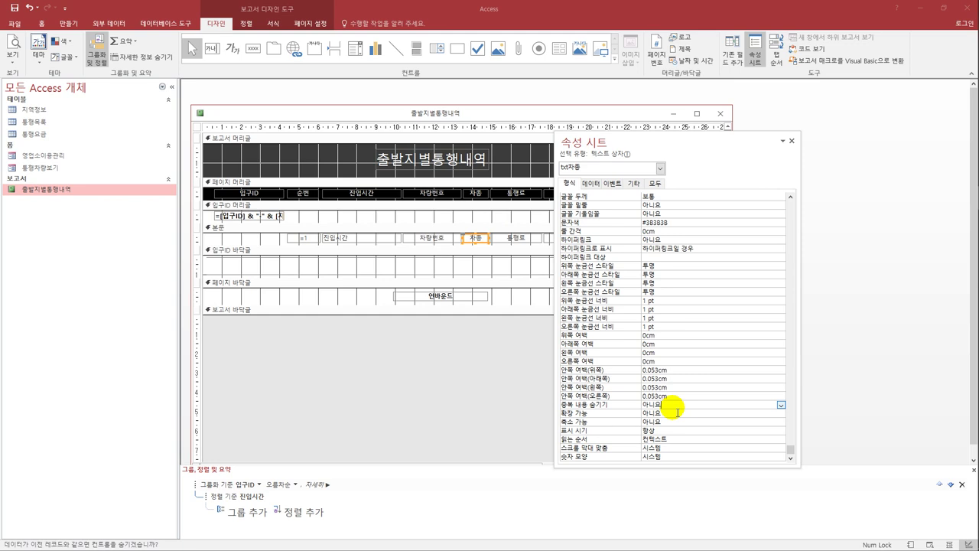
{"action": "double_click", "coordinate": [677, 410]}
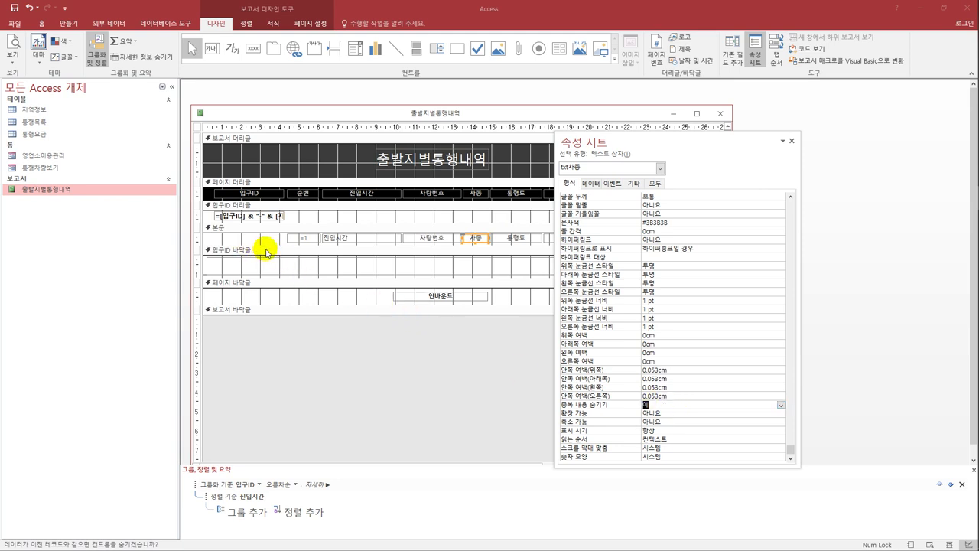
Set the control source of txt총납입액 in the 입구ID group footer to =Sum([납입액])
{"action": "left_click_drag", "start_coordinate": [620, 145], "coordinate": [708, 140]}
{"action": "left_click", "coordinate": [624, 272]}
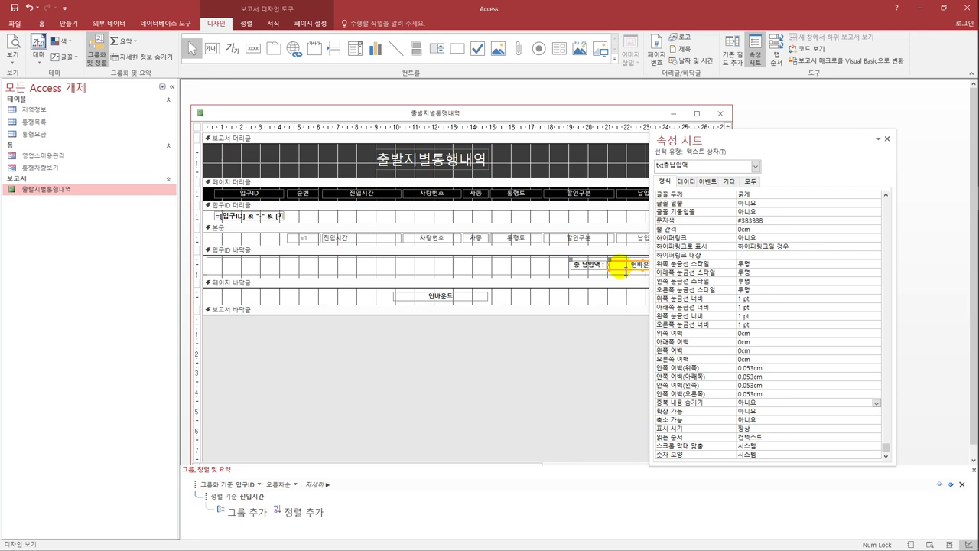
{"action": "left_click", "coordinate": [685, 181]}
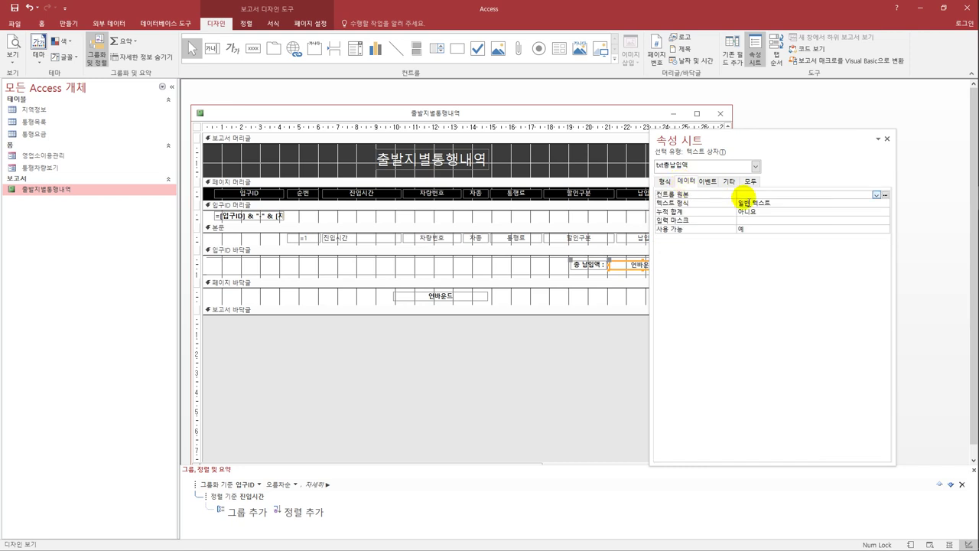
{"action": "left_click", "coordinate": [737, 196]}
{"action": "type", "text": "=sum(["}
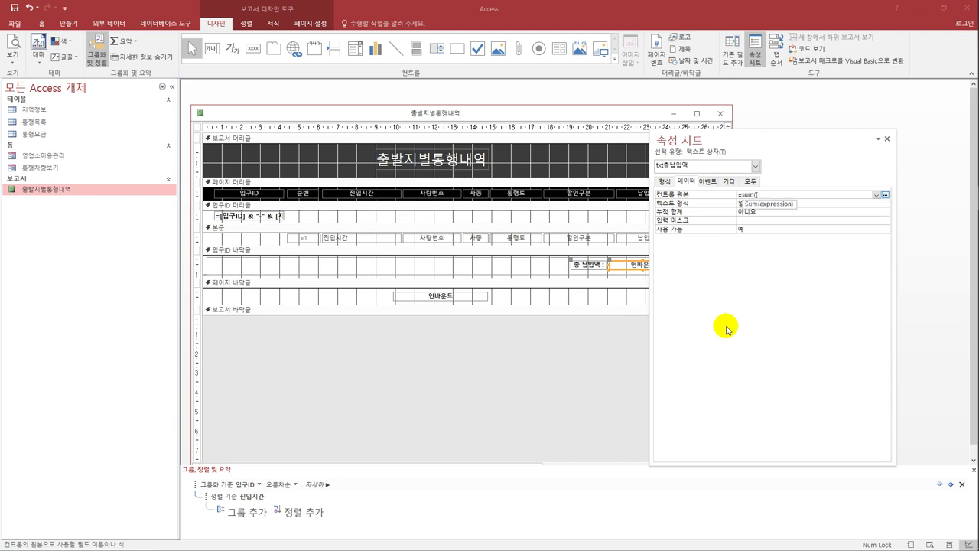
{"action": "type", "text": "납입ㅇ"}
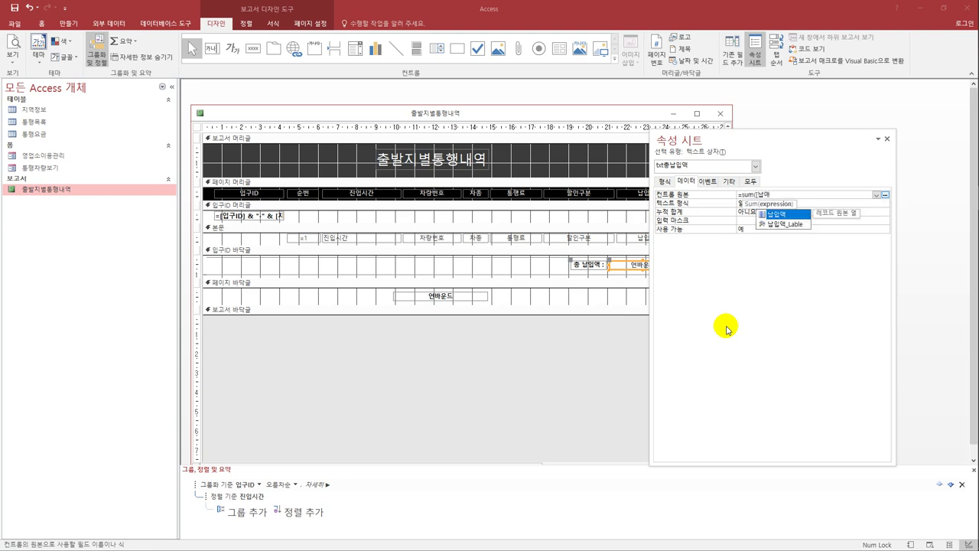
{"action": "type", "text": "액])"}
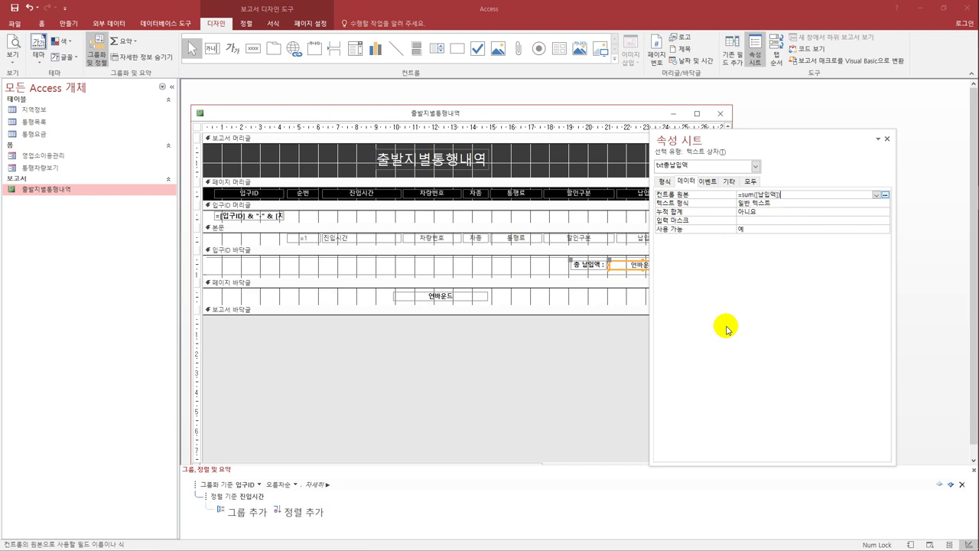
{"action": "key", "text": "Return"}
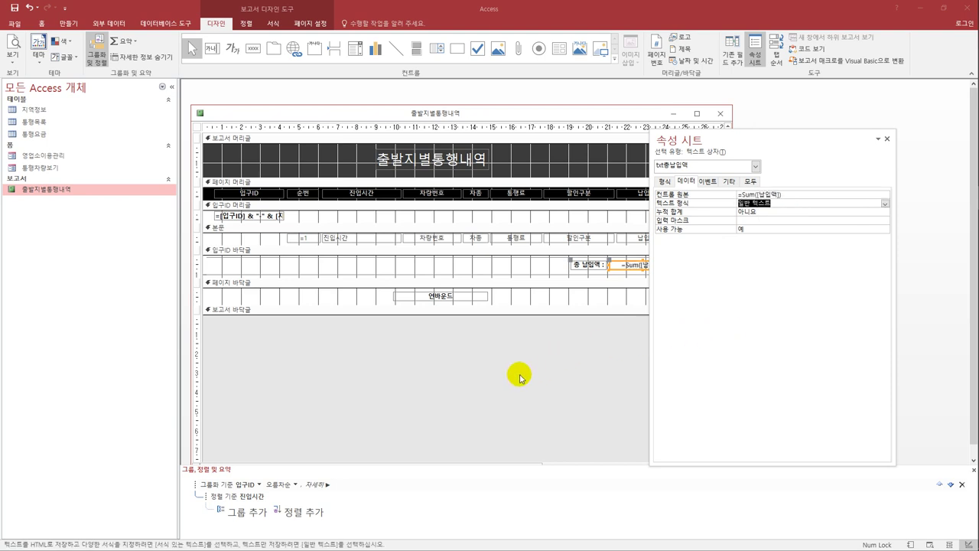
Set the control source of txt페이지 in the page footer to =[Page] & " / " & [Pages]
{"action": "left_click", "coordinate": [425, 304]}
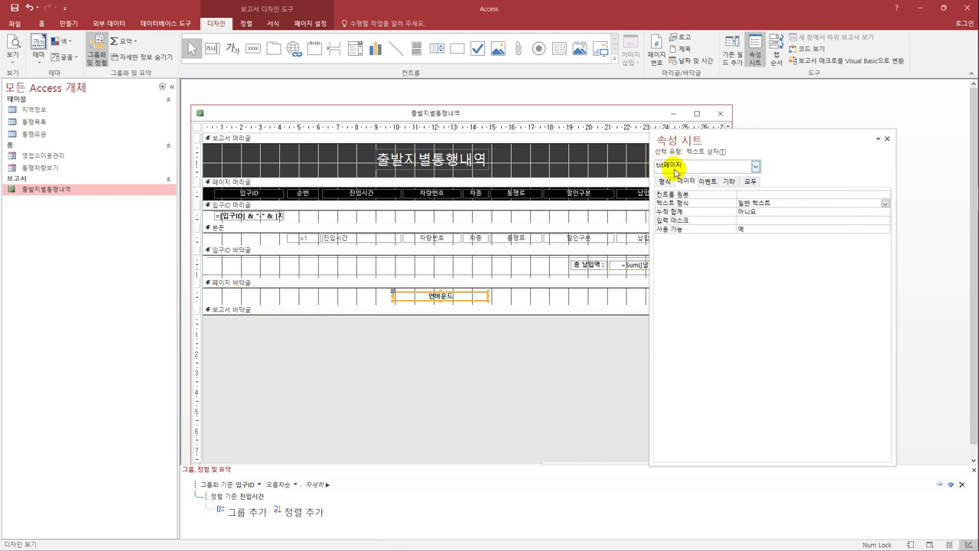
{"action": "left_click_drag", "start_coordinate": [673, 143], "coordinate": [585, 145]}
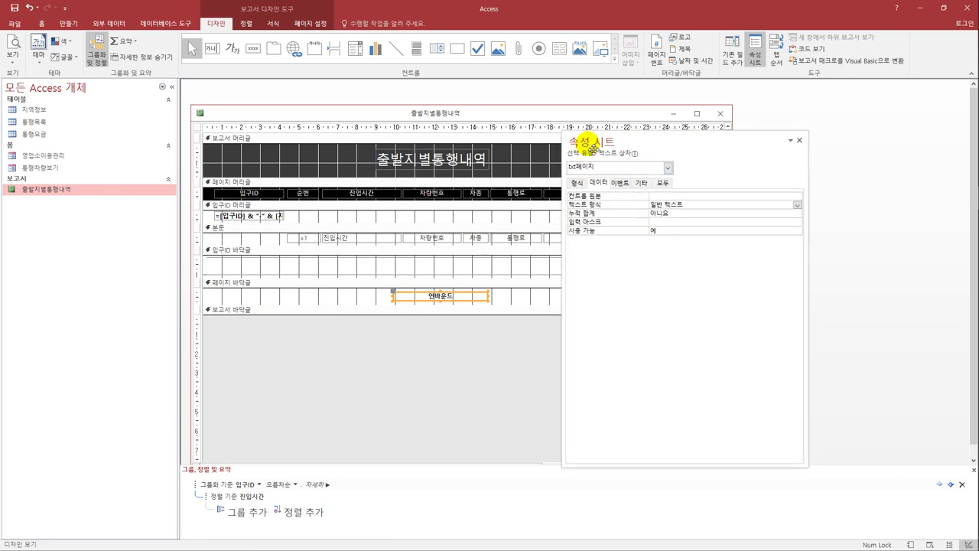
{"action": "left_click", "coordinate": [628, 197]}
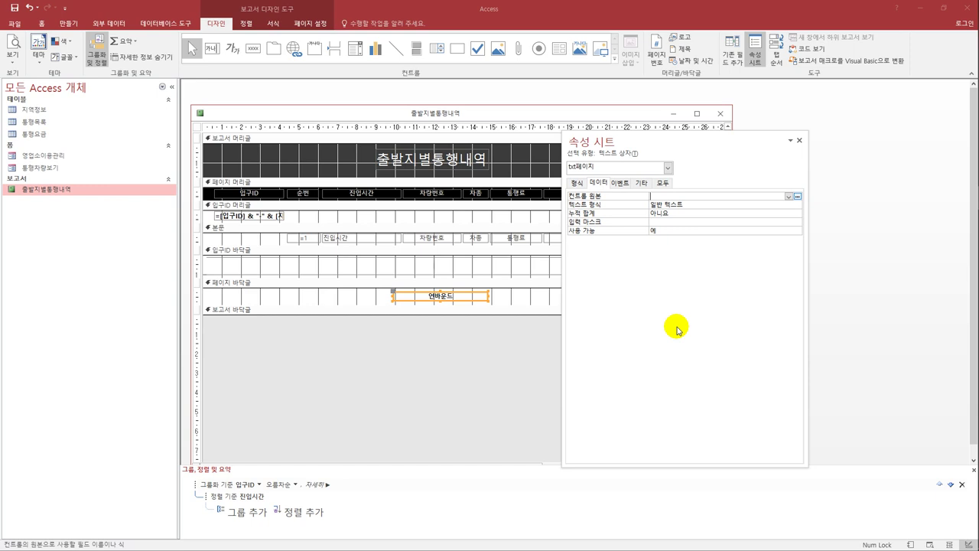
{"action": "type", "text": "=[page] &"}
{"action": "type", "text": "/ \" & [pages"}
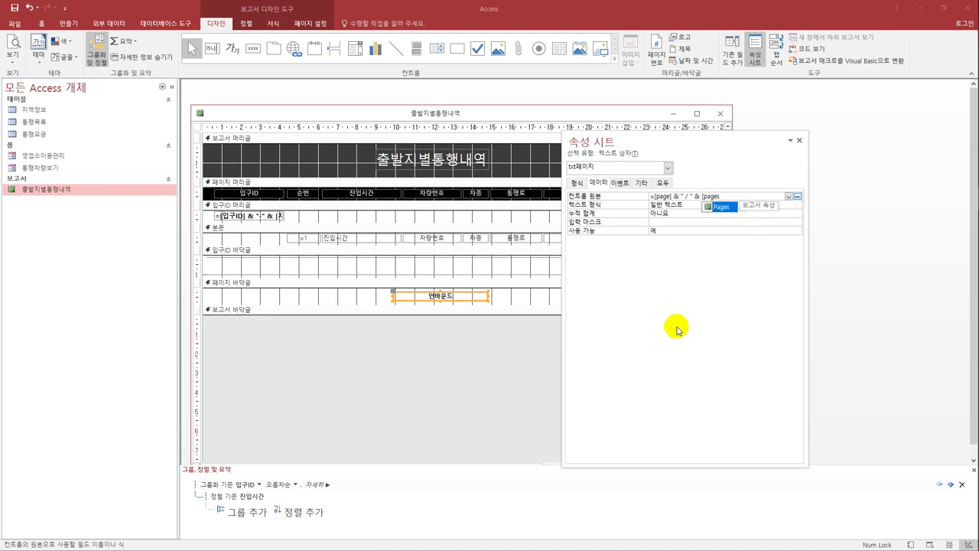
{"action": "key", "text": "Return"}
{"action": "key", "text": "Return"}
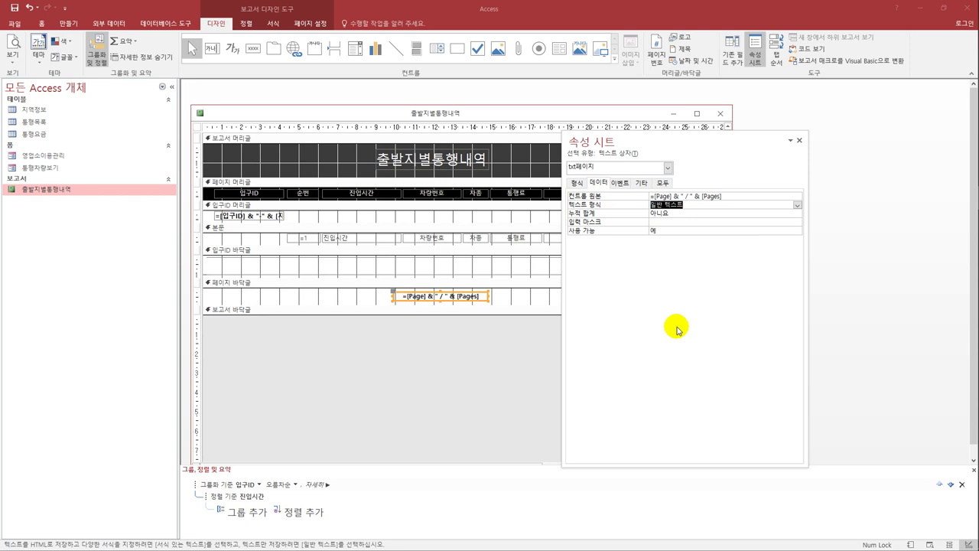
Check the 출발지별통행내역 report's group labels, sequence numbers, totals and page numbering in print preview, and return to Design view
{"action": "left_click", "coordinate": [15, 66]}
{"action": "left_click", "coordinate": [35, 98]}
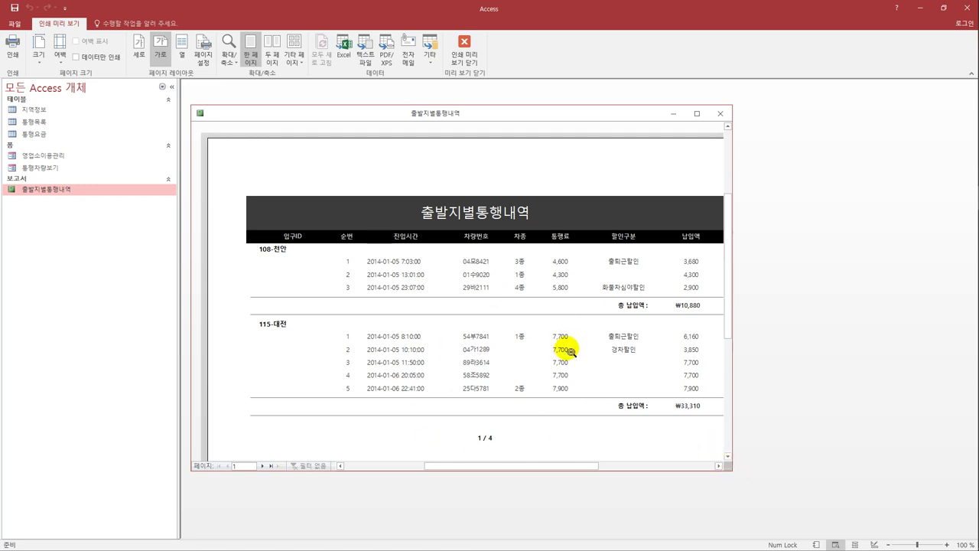
{"action": "left_click", "coordinate": [464, 59]}
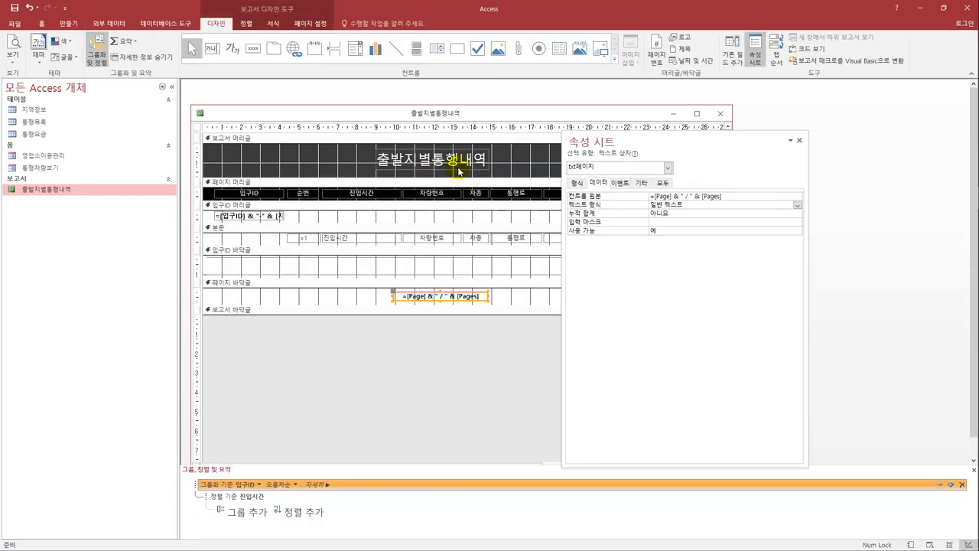
Save and close the 출발지별통행내역 report
{"action": "left_click", "coordinate": [15, 9]}
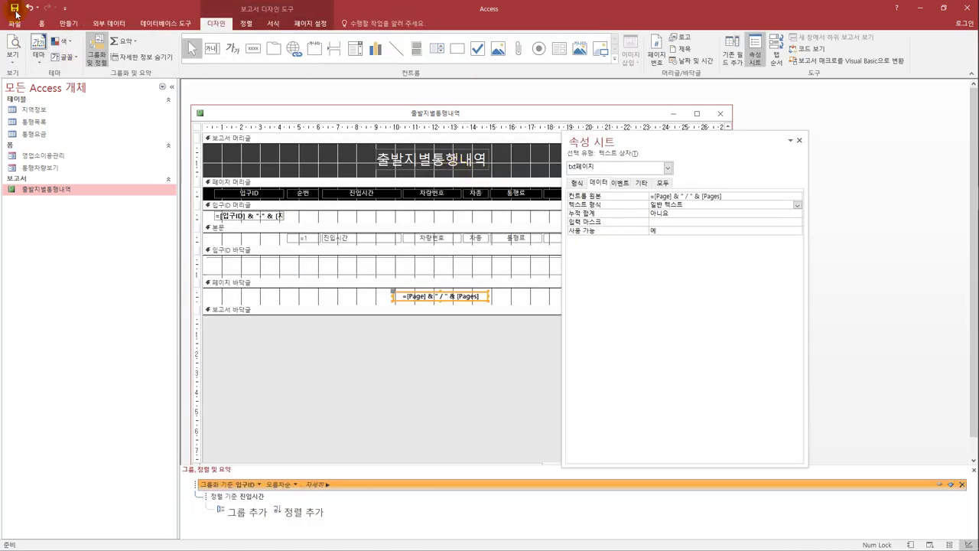
{"action": "left_click", "coordinate": [719, 113]}
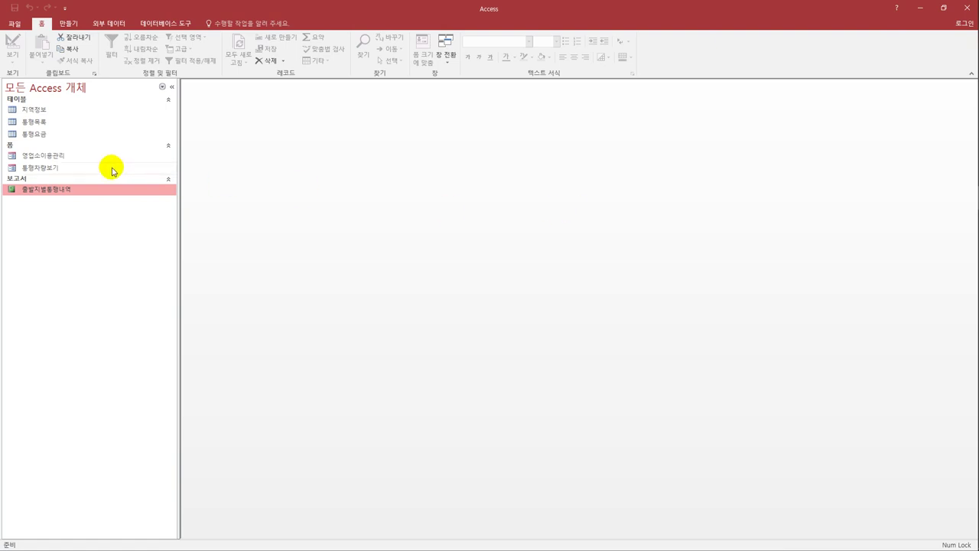
Open the 영업소이용관리 form in Design view and select its 보고서 보기 button (cmd보고서)
{"action": "left_click", "coordinate": [75, 157]}
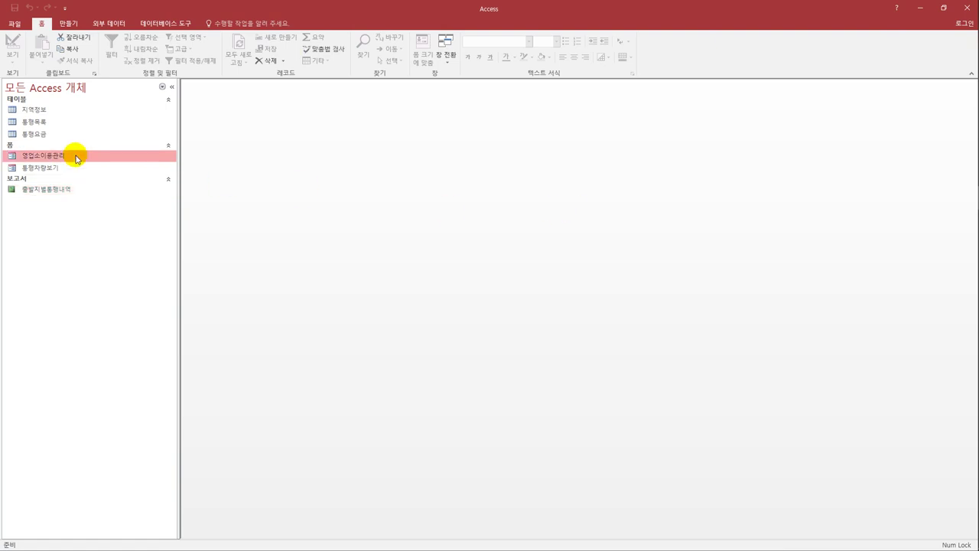
{"action": "right_click", "coordinate": [76, 156]}
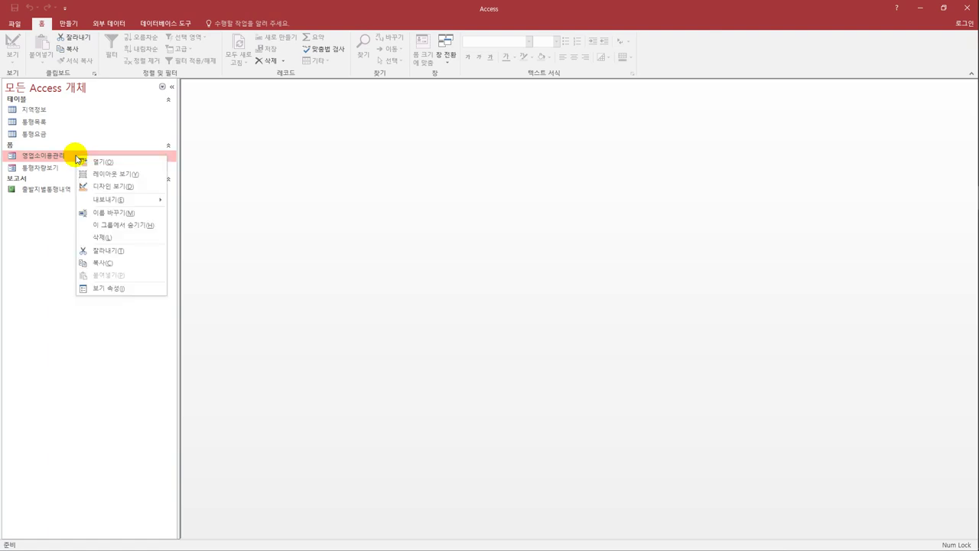
{"action": "left_click", "coordinate": [114, 186]}
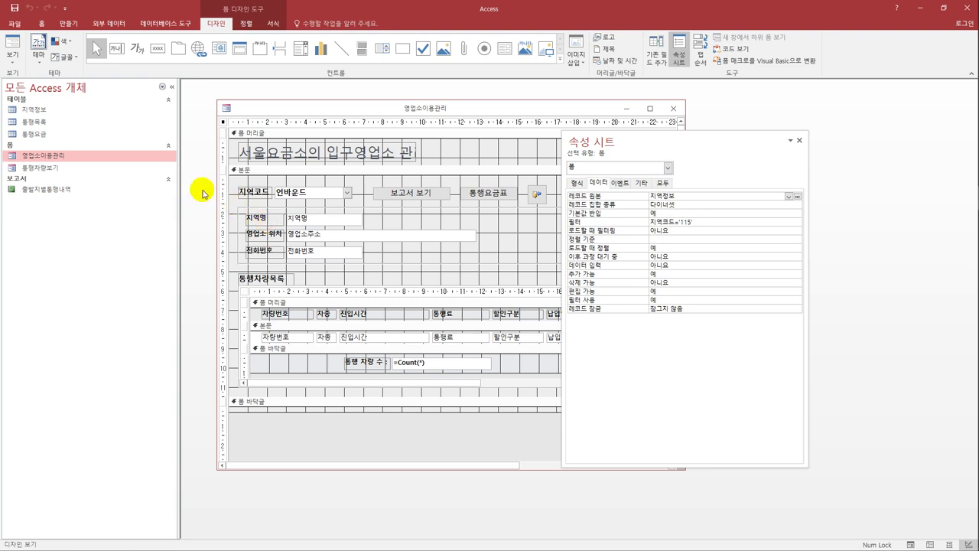
{"action": "left_click", "coordinate": [383, 194]}
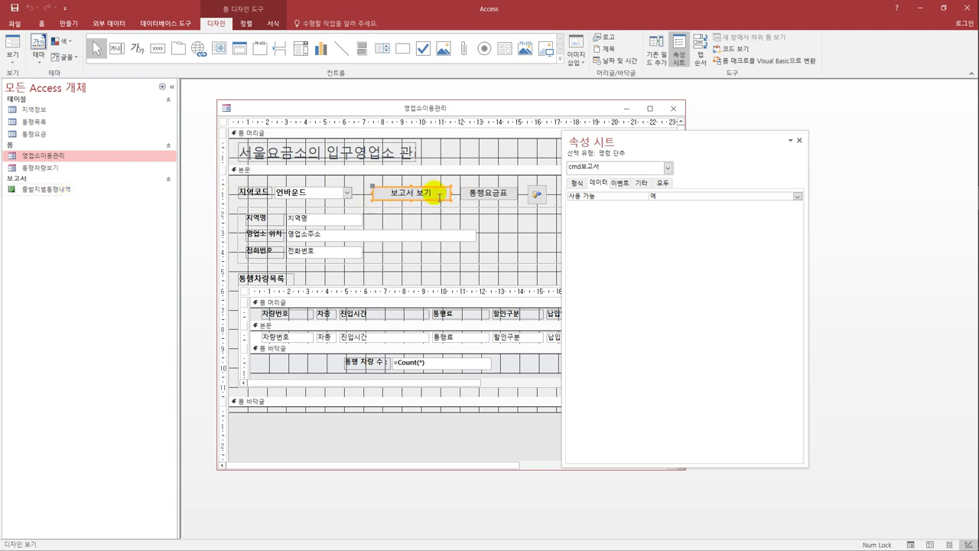
Create a new macro and add an OpenReport action to it
{"action": "left_click", "coordinate": [621, 185]}
{"action": "left_click", "coordinate": [667, 196]}
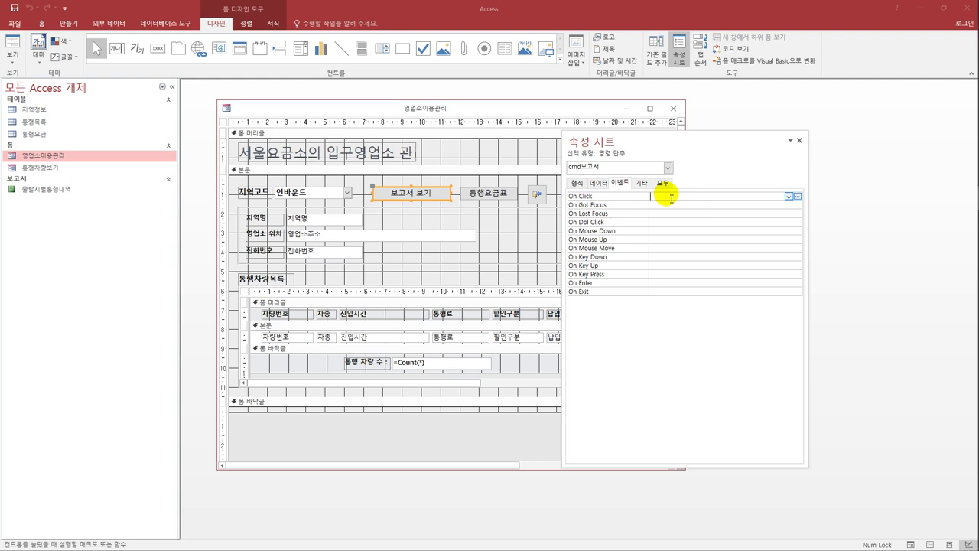
{"action": "left_click", "coordinate": [68, 23]}
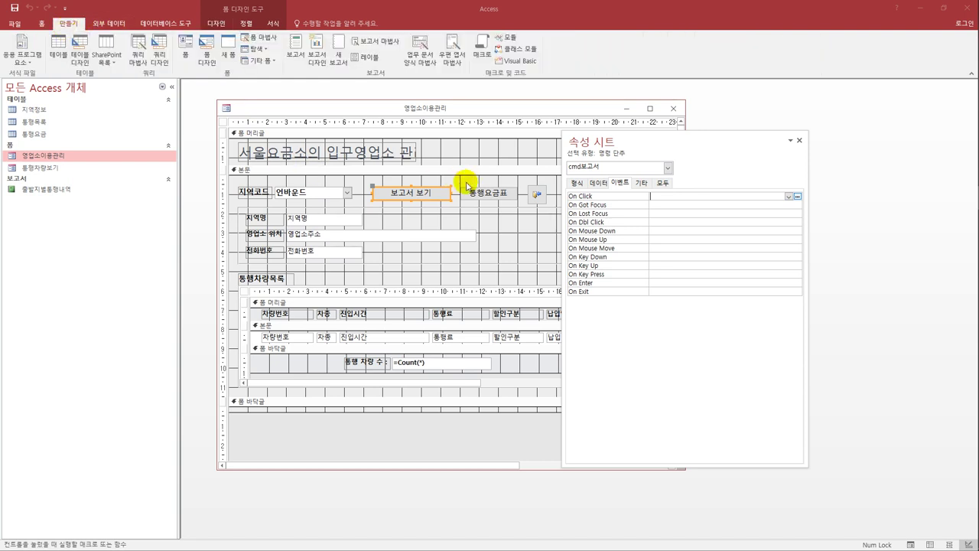
{"action": "left_click", "coordinate": [489, 57]}
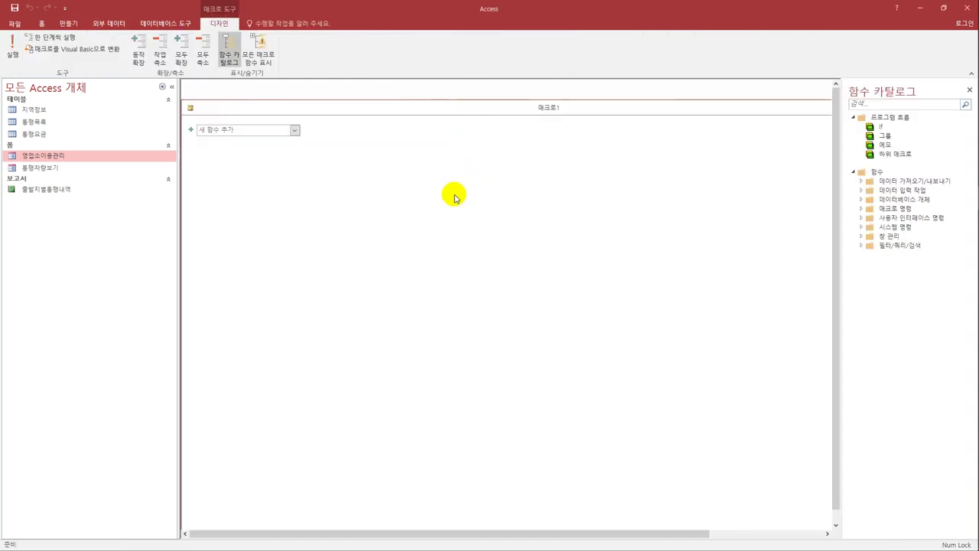
{"action": "left_click", "coordinate": [295, 130]}
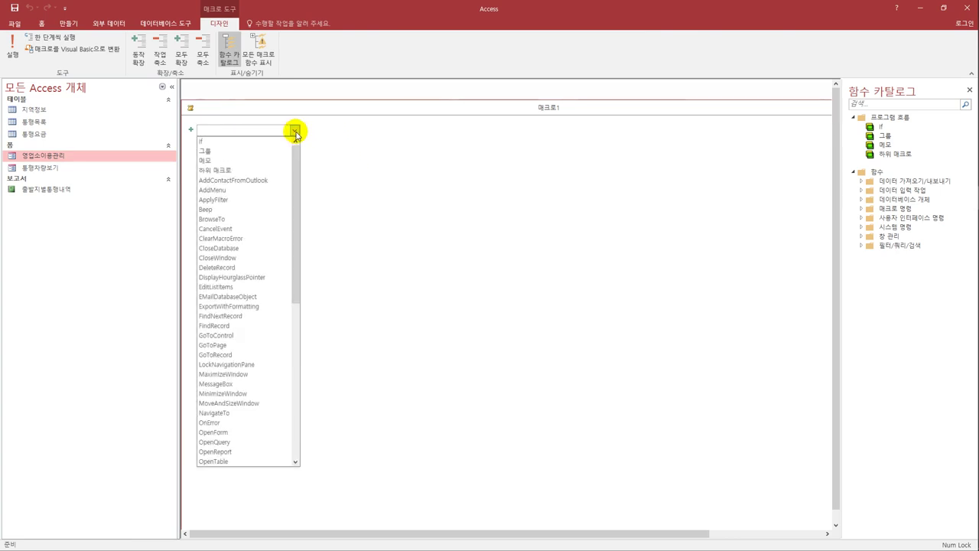
{"action": "left_click_drag", "start_coordinate": [297, 175], "coordinate": [299, 219]}
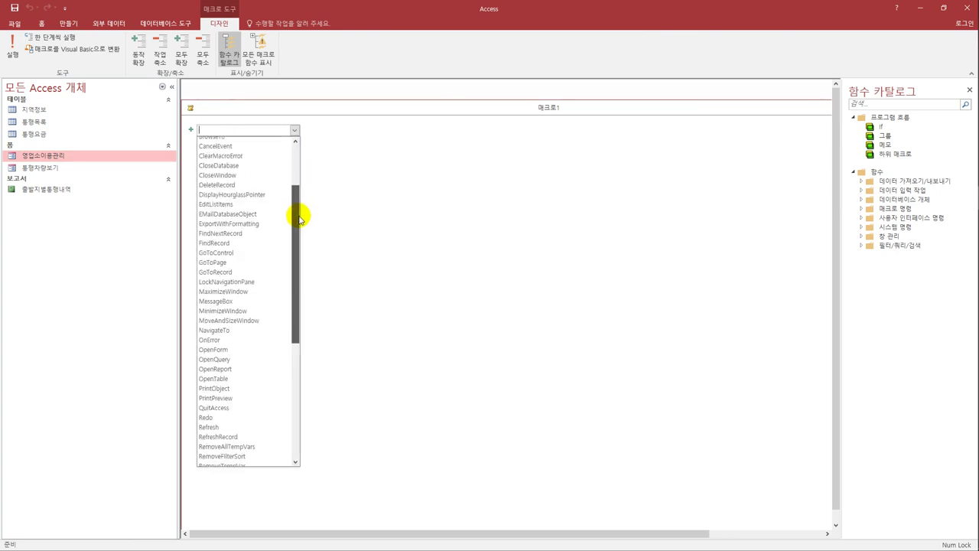
{"action": "left_click", "coordinate": [262, 369]}
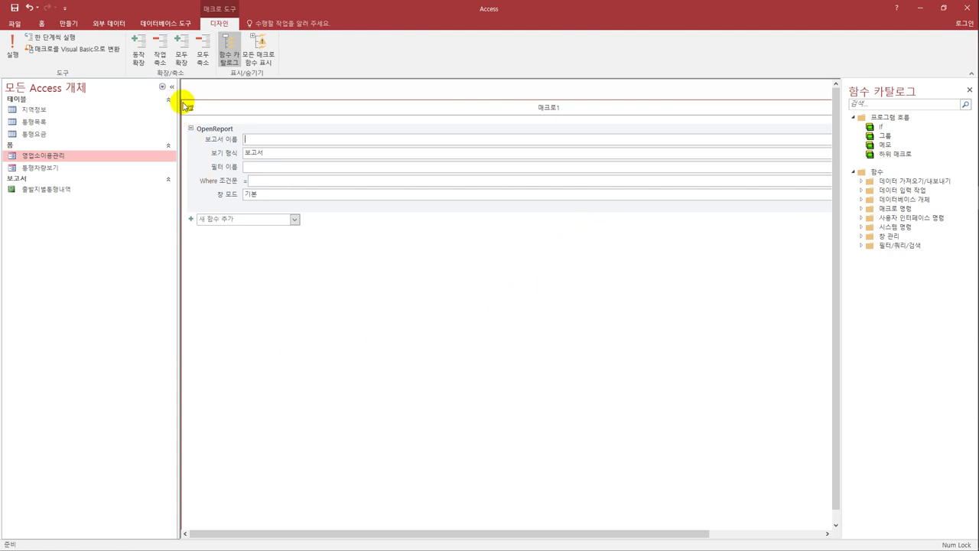
{"action": "left_click_drag", "start_coordinate": [182, 99], "coordinate": [284, 127]}
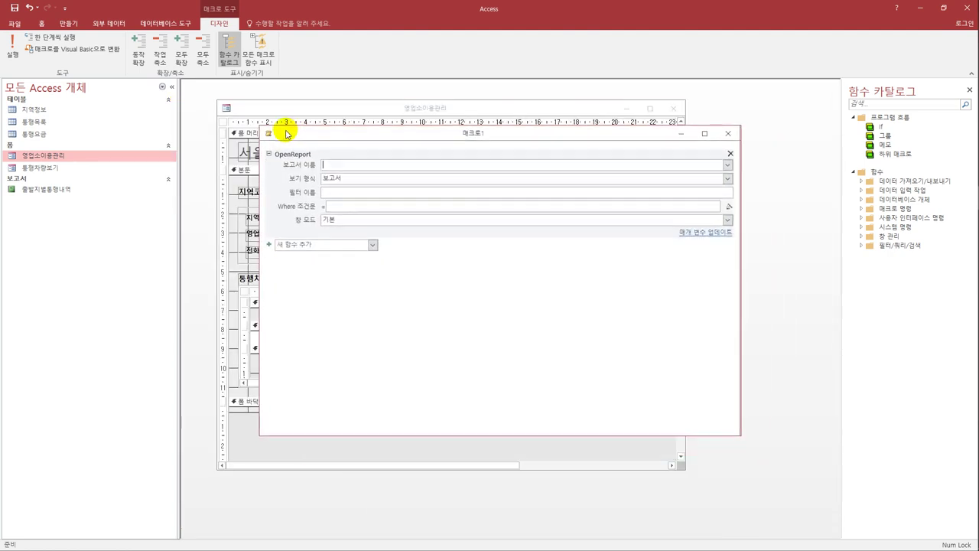
Set the OpenReport action to open the 출발지별통행내역 report in 인쇄 미리 보기 view
{"action": "left_click", "coordinate": [726, 164]}
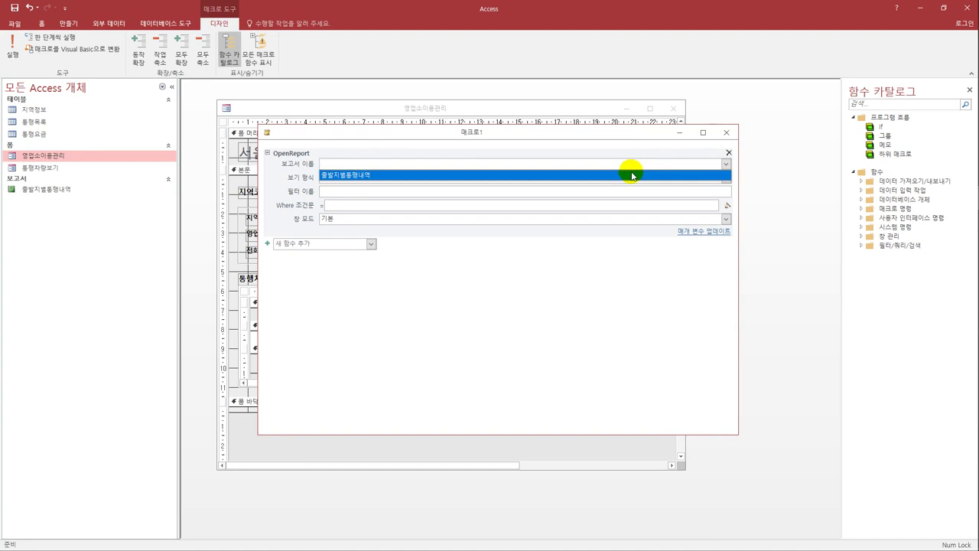
{"action": "left_click", "coordinate": [632, 175]}
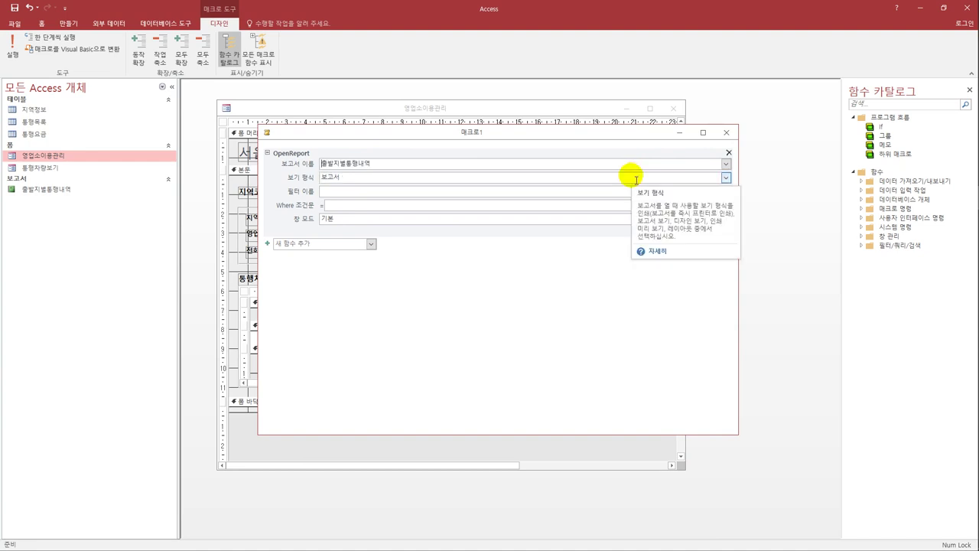
{"action": "left_click", "coordinate": [601, 184]}
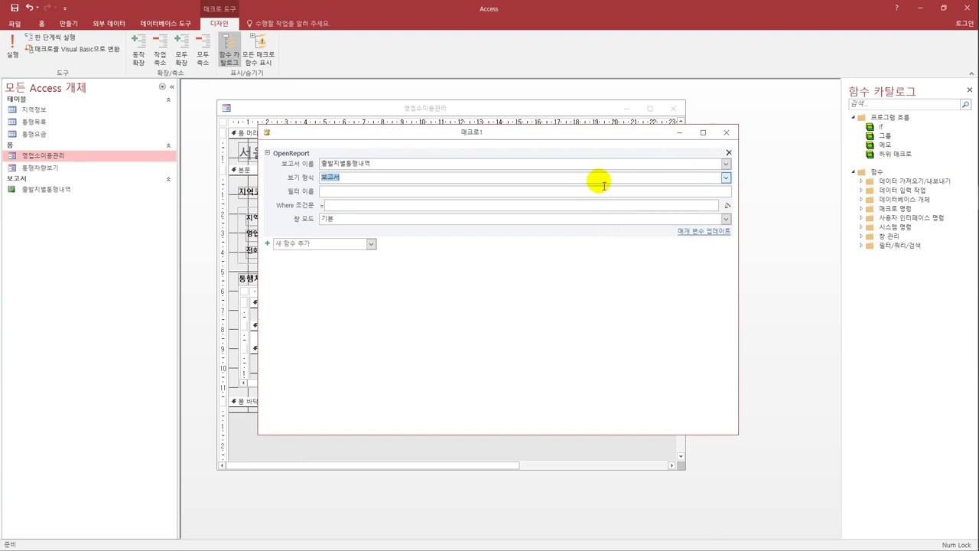
{"action": "left_click", "coordinate": [726, 177]}
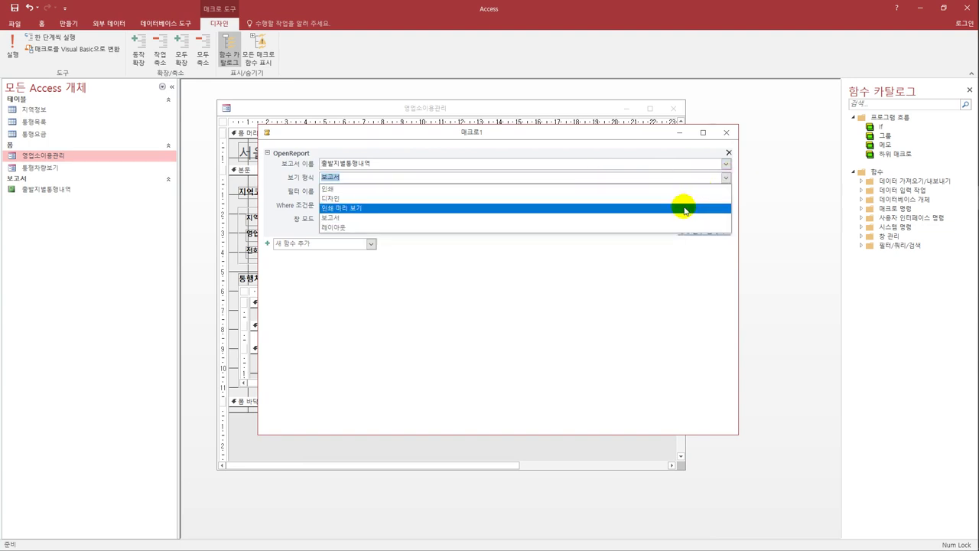
{"action": "left_click", "coordinate": [684, 208]}
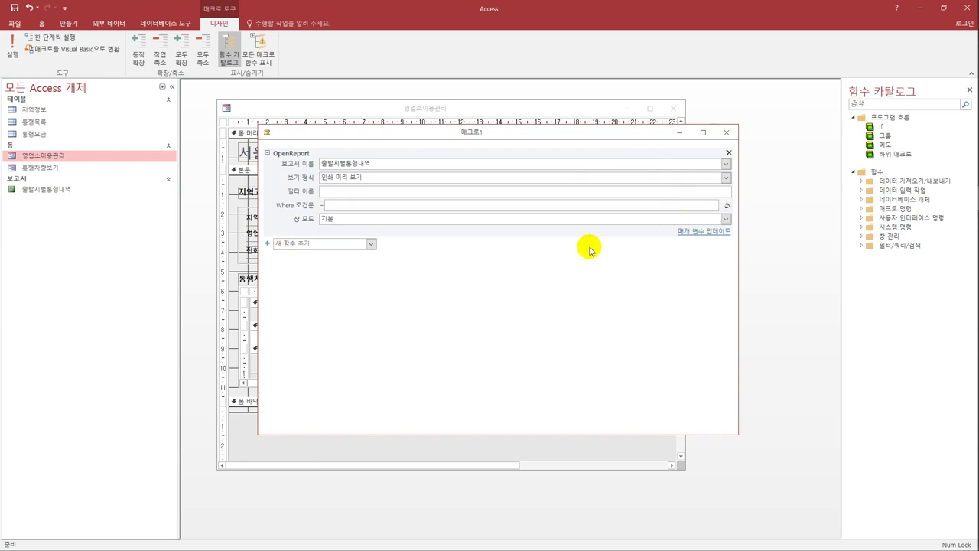
Build the OpenReport action's Where condition as [입구ID]= Forms![영업소이용관리]![cmb지역조회]
{"action": "left_click", "coordinate": [400, 206]}
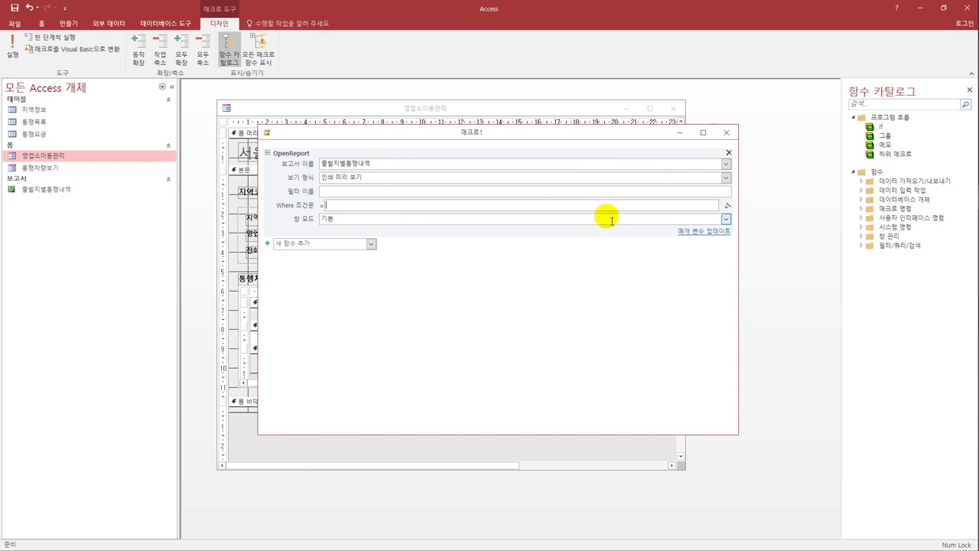
{"action": "left_click", "coordinate": [727, 206]}
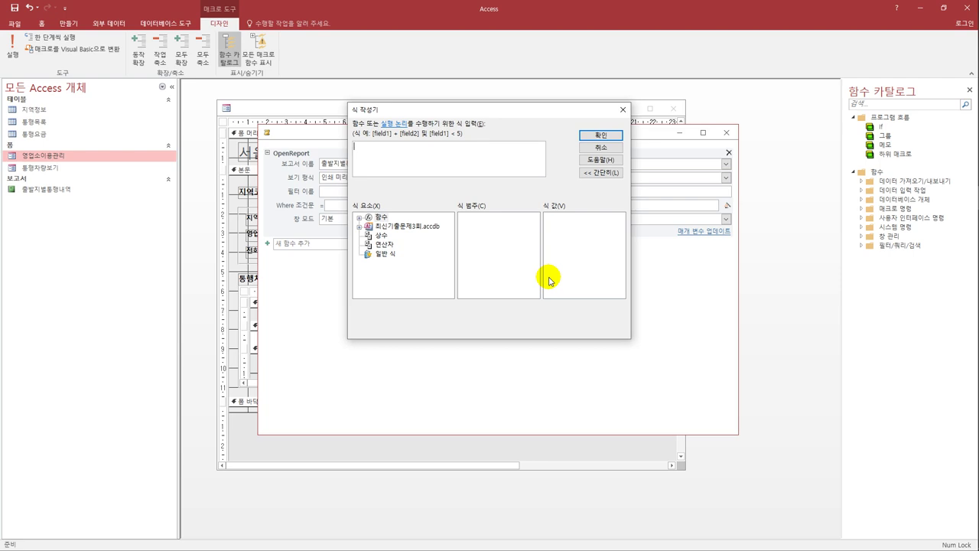
{"action": "type", "text": "d"}
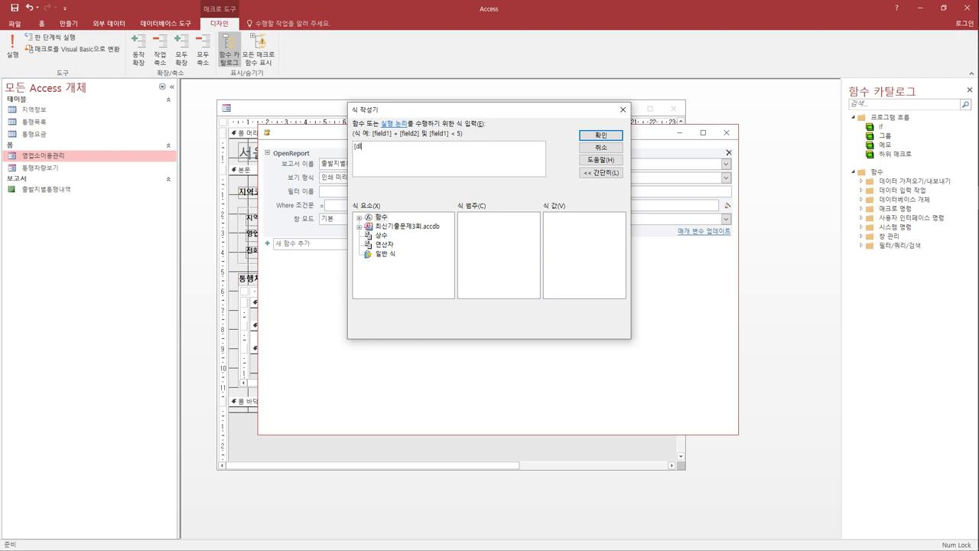
{"action": "type", "text": "입구ID]="}
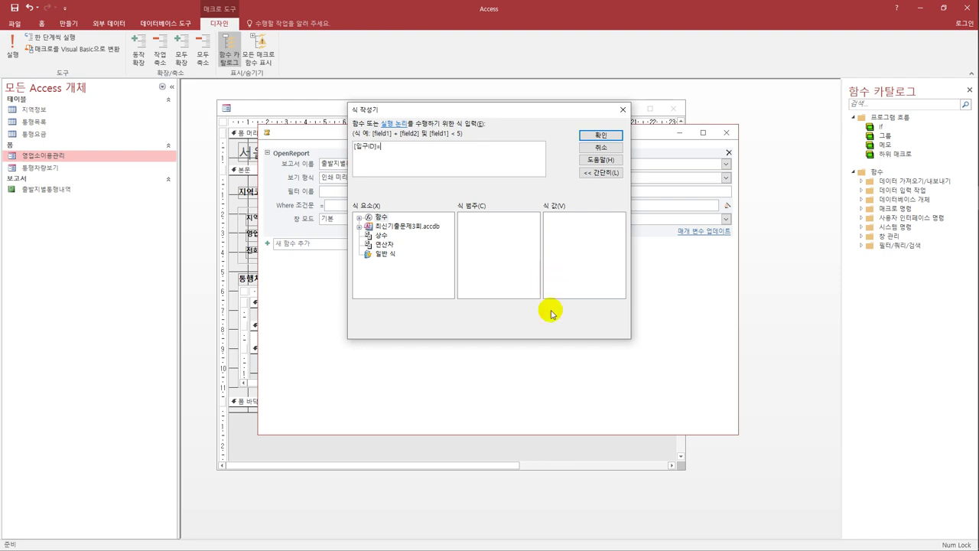
{"action": "left_click", "coordinate": [409, 226]}
{"action": "double_click", "coordinate": [409, 226]}
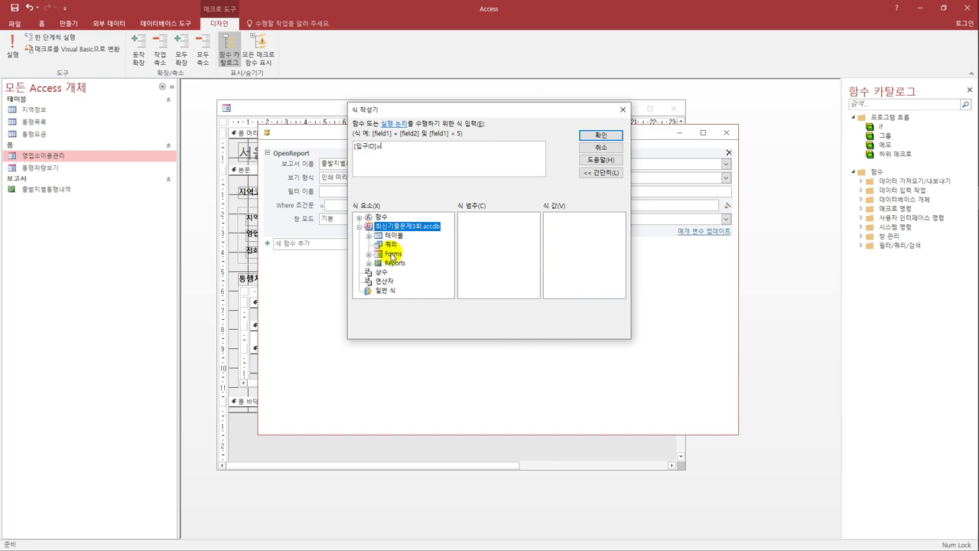
{"action": "left_click", "coordinate": [392, 254]}
{"action": "double_click", "coordinate": [392, 254]}
{"action": "left_click", "coordinate": [392, 273]}
{"action": "double_click", "coordinate": [393, 273]}
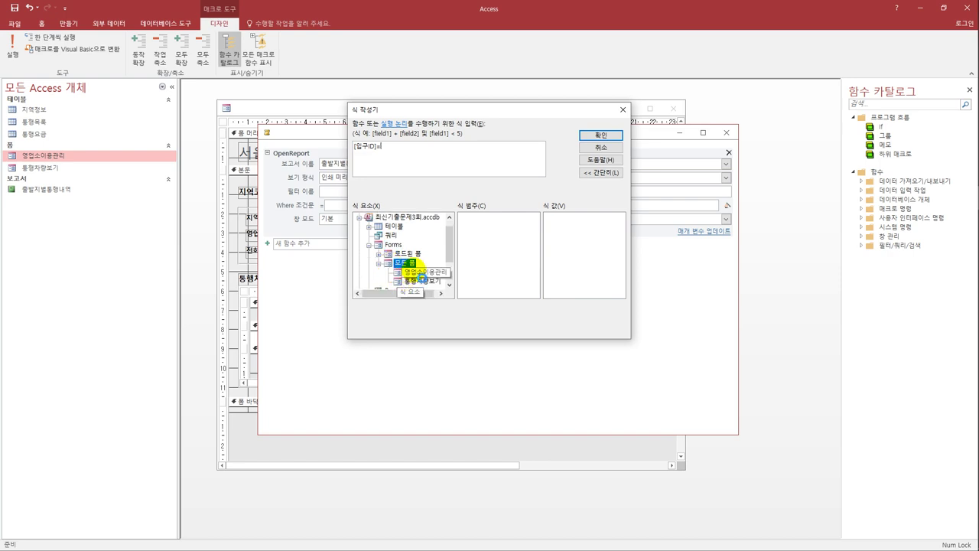
{"action": "left_click", "coordinate": [420, 273]}
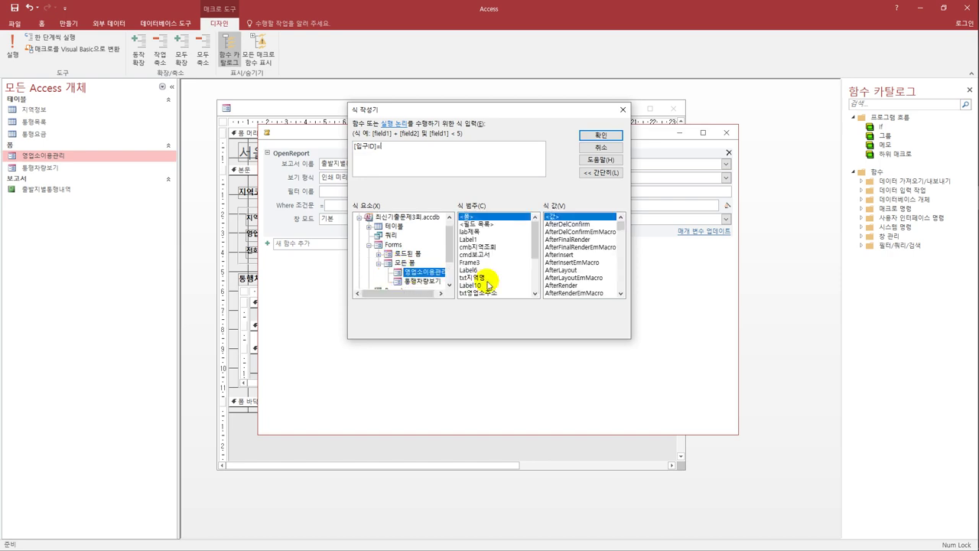
{"action": "double_click", "coordinate": [487, 247]}
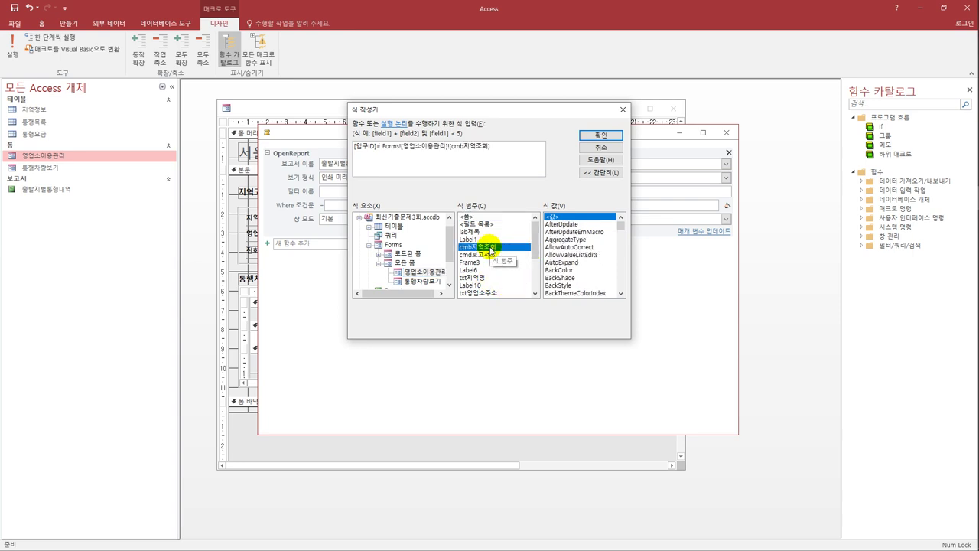
{"action": "left_click", "coordinate": [601, 138]}
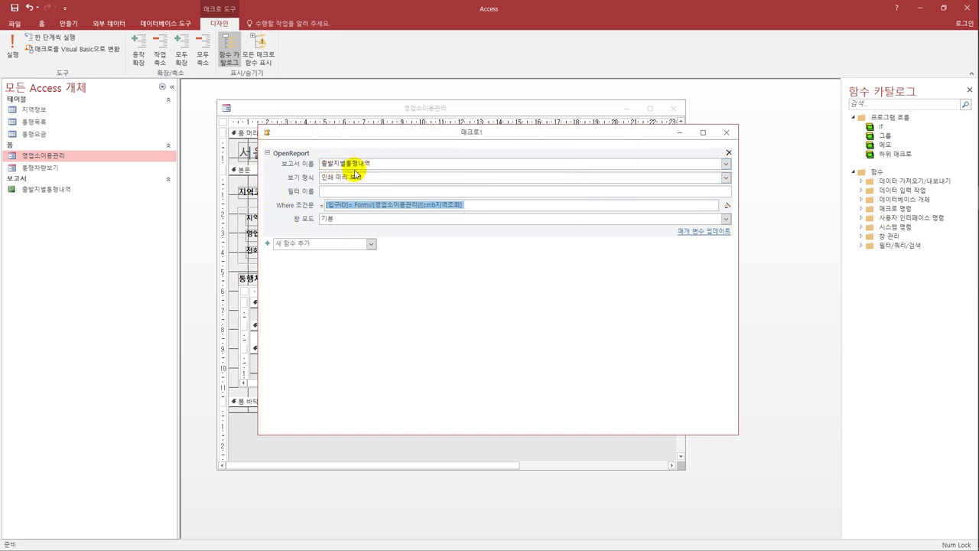
{"action": "left_click", "coordinate": [464, 206]}
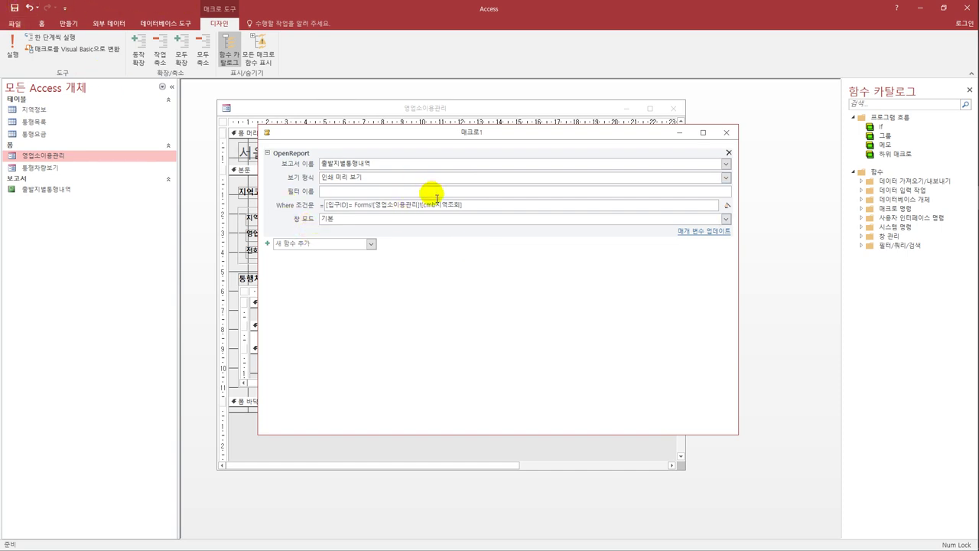
Save the macro as 보고서출력 and close it
{"action": "left_click", "coordinate": [13, 8]}
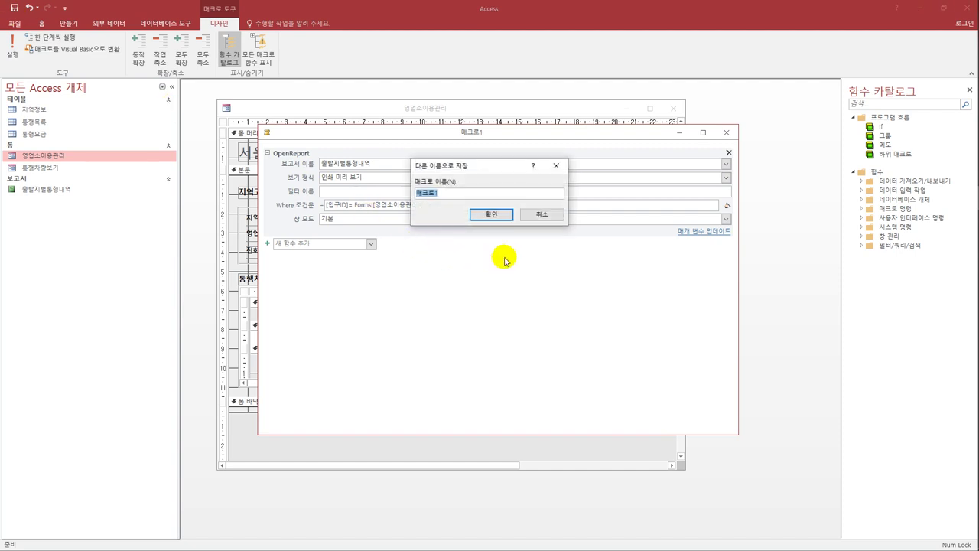
{"action": "key", "text": "BackSpace"}
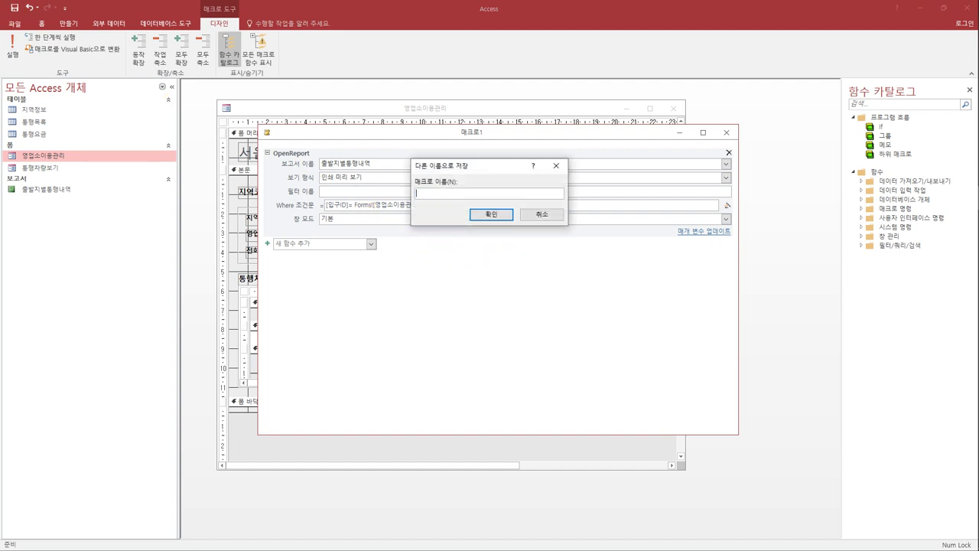
{"action": "type", "text": "보고서출력"}
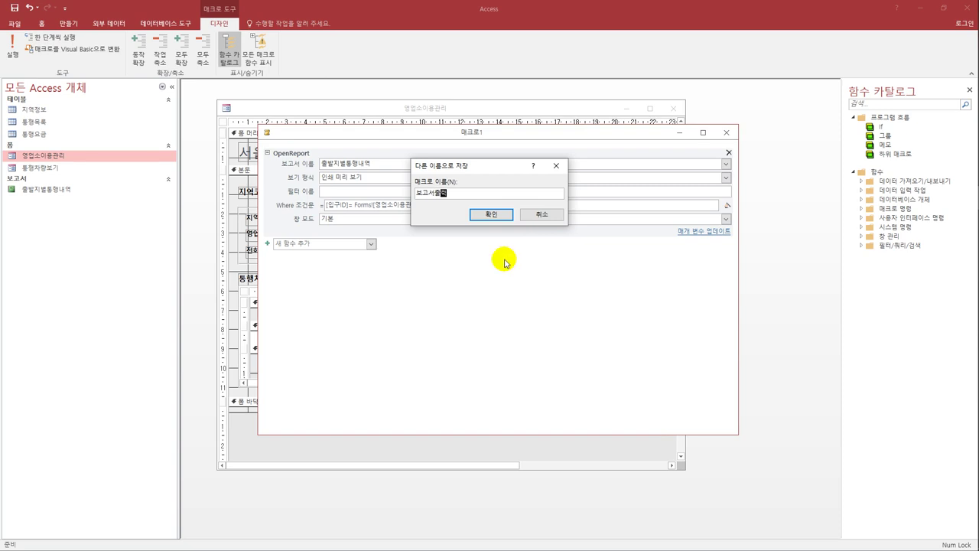
{"action": "left_click", "coordinate": [492, 215]}
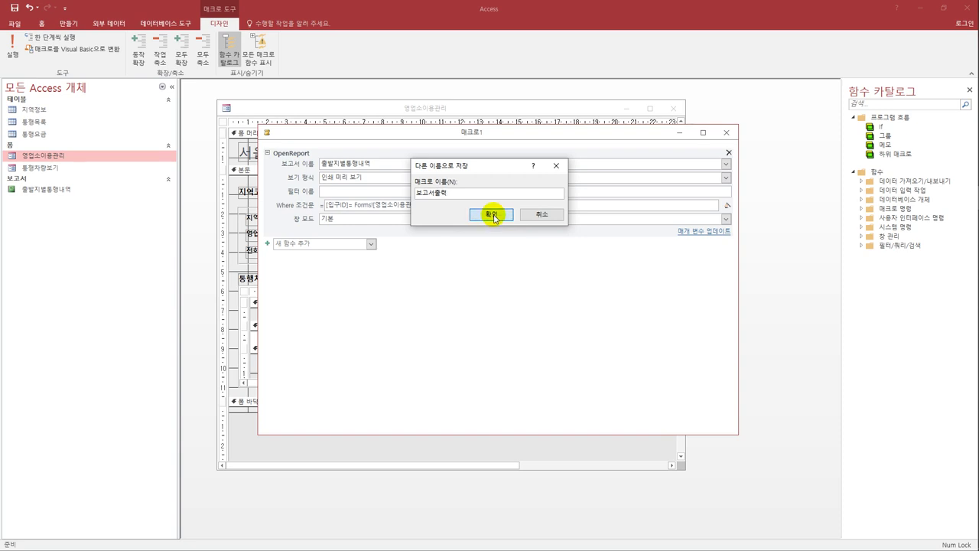
{"action": "left_click", "coordinate": [729, 133]}
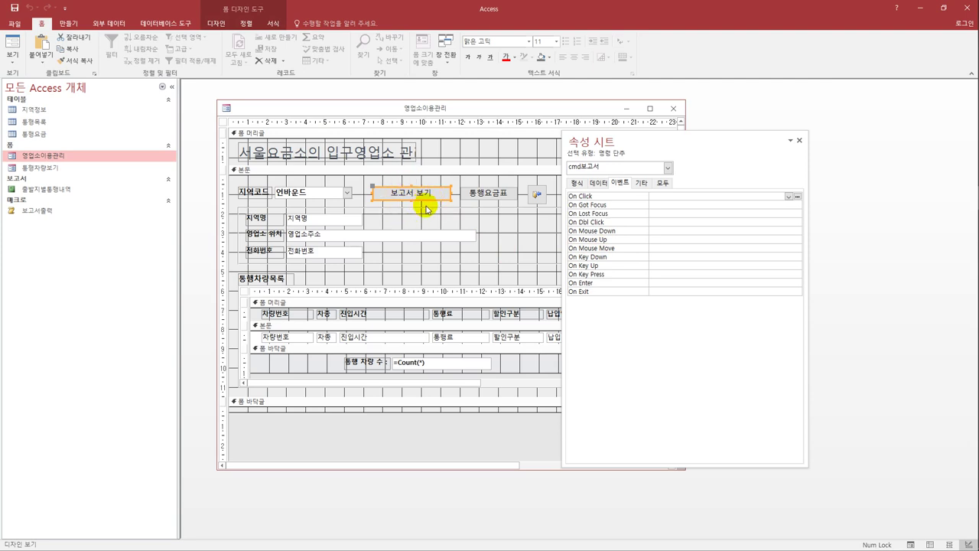
Assign the 보고서출력 macro to the On Click event of cmd보고서 and close the 영업소이용관리 form
{"action": "left_click", "coordinate": [674, 198]}
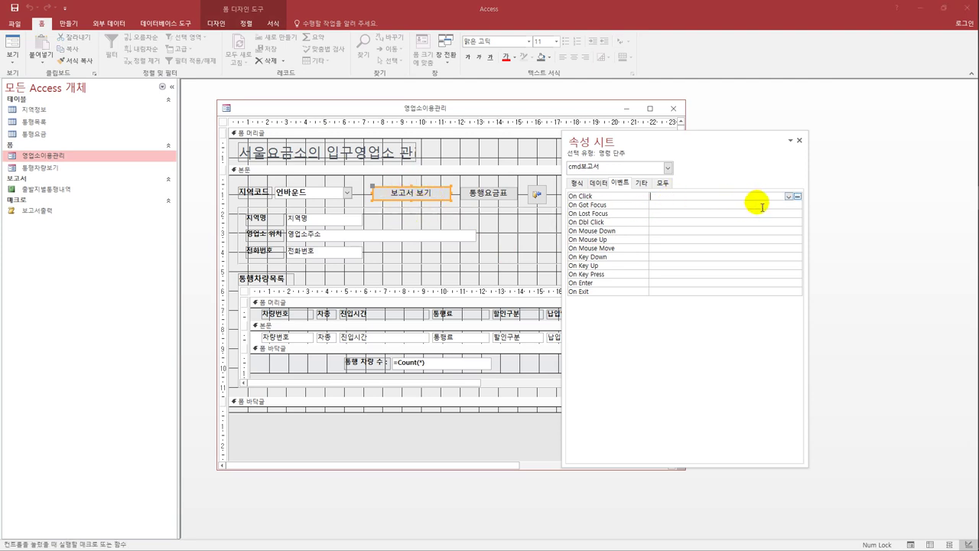
{"action": "left_click", "coordinate": [789, 197]}
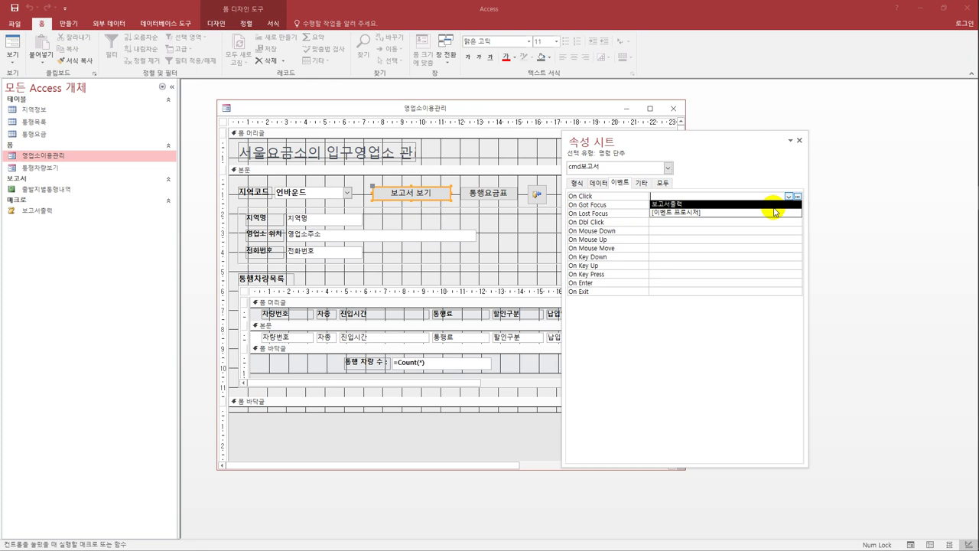
{"action": "left_click", "coordinate": [774, 204]}
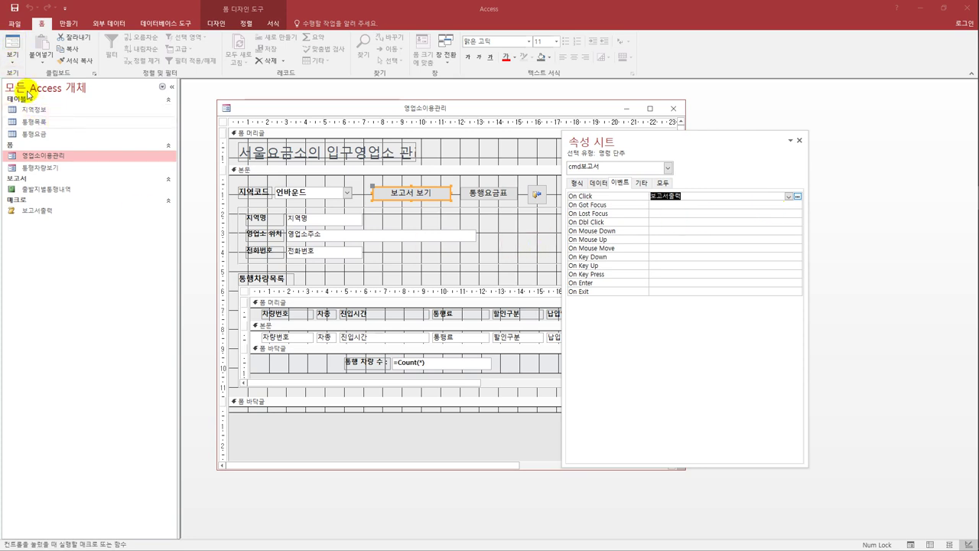
{"action": "left_click", "coordinate": [673, 107]}
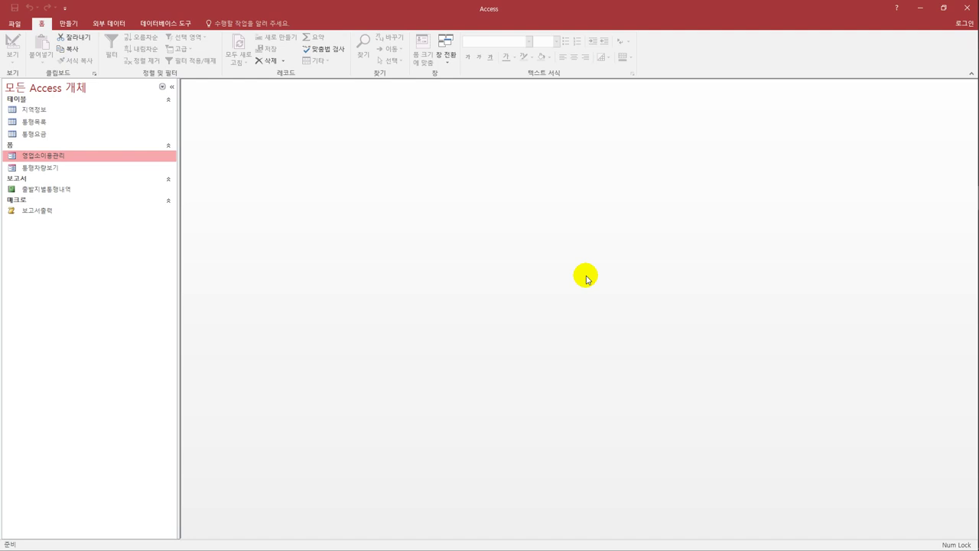
Create a new query in design view and add the 통행요금 and 지역정보 tables to it
{"action": "left_click", "coordinate": [68, 24]}
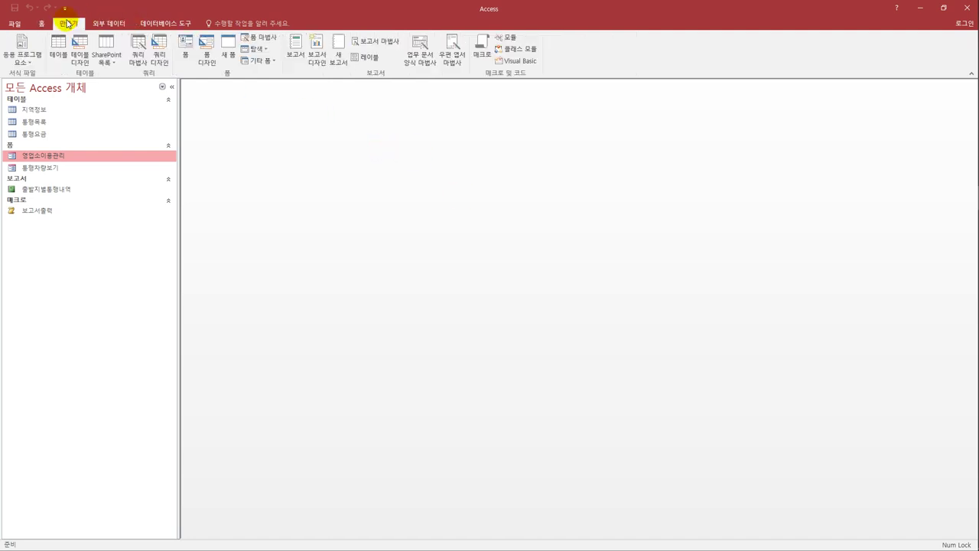
{"action": "left_click", "coordinate": [159, 55]}
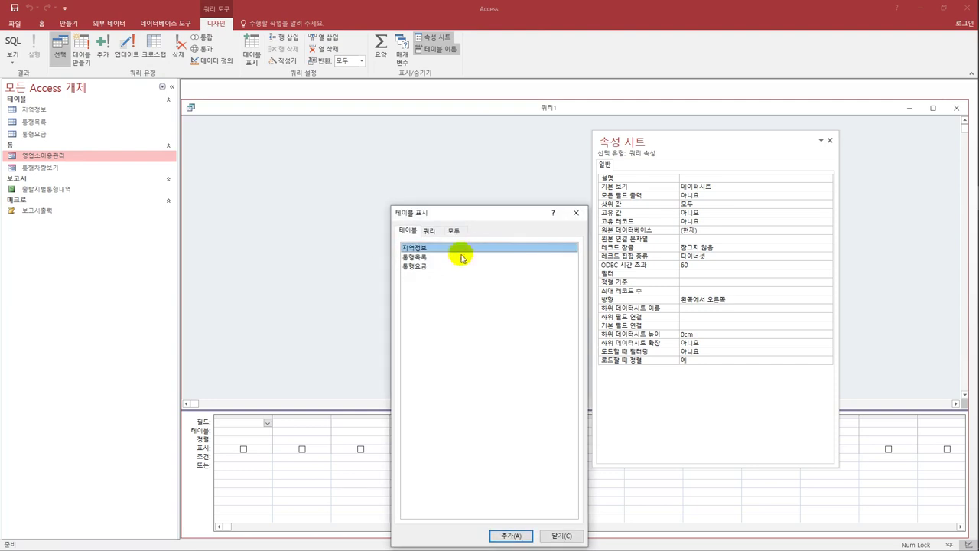
{"action": "left_click_drag", "start_coordinate": [454, 214], "coordinate": [411, 200]}
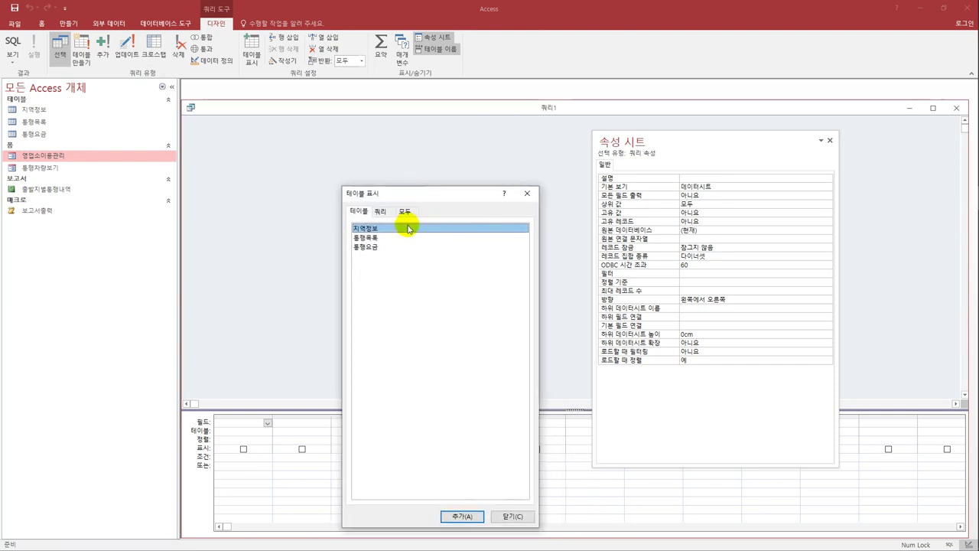
{"action": "double_click", "coordinate": [384, 248]}
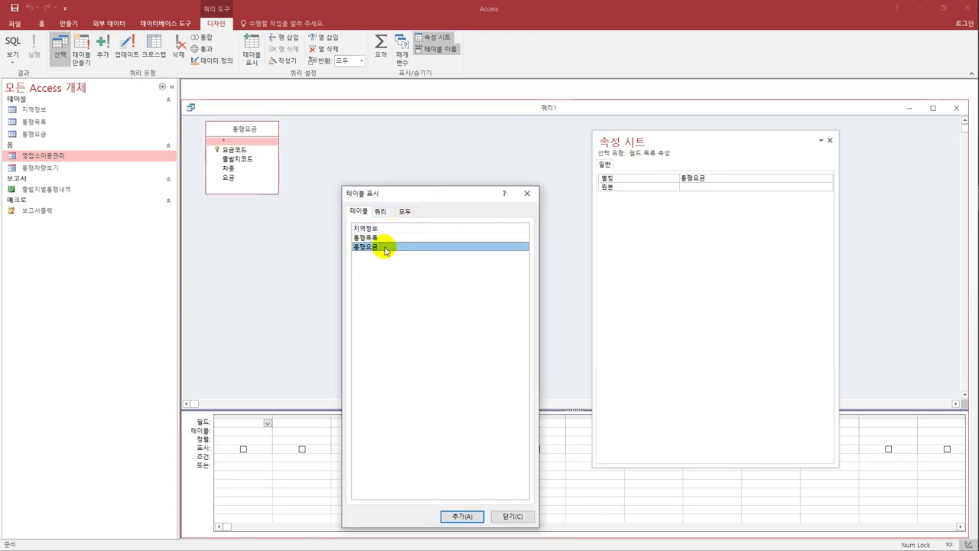
{"action": "double_click", "coordinate": [382, 230]}
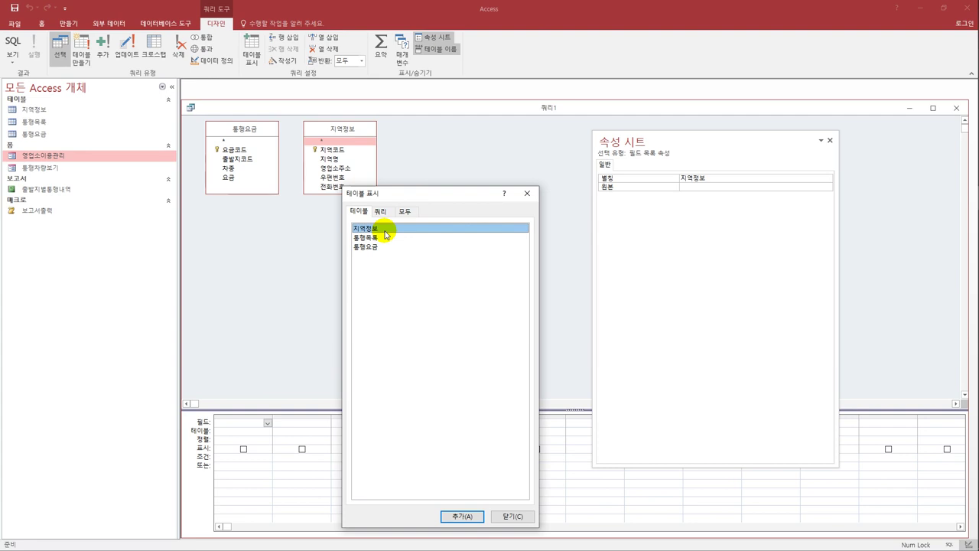
{"action": "left_click", "coordinate": [528, 194]}
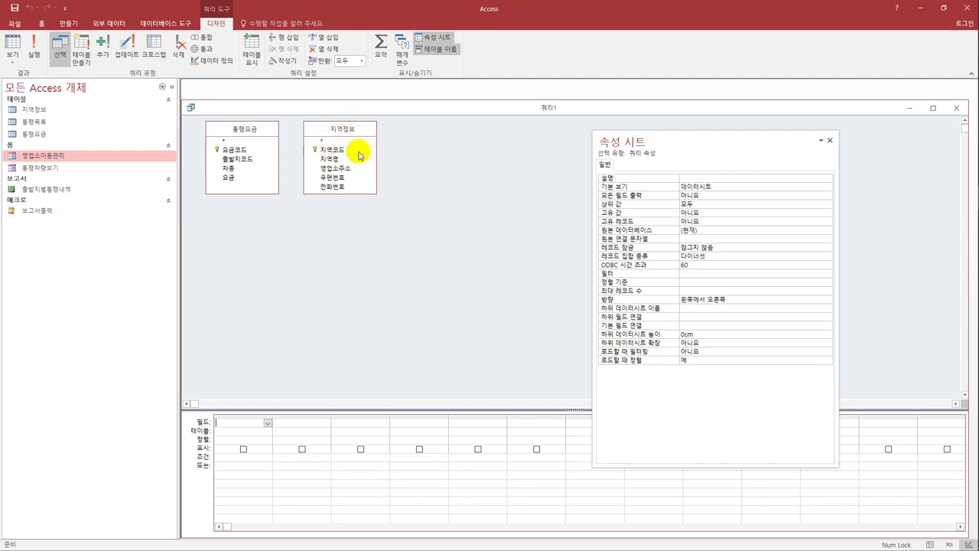
Join 지역코드 of 지역정보 to 출발지코드 of 통행요금, including only rows where the joined fields match
{"action": "left_click_drag", "start_coordinate": [331, 154], "coordinate": [243, 162]}
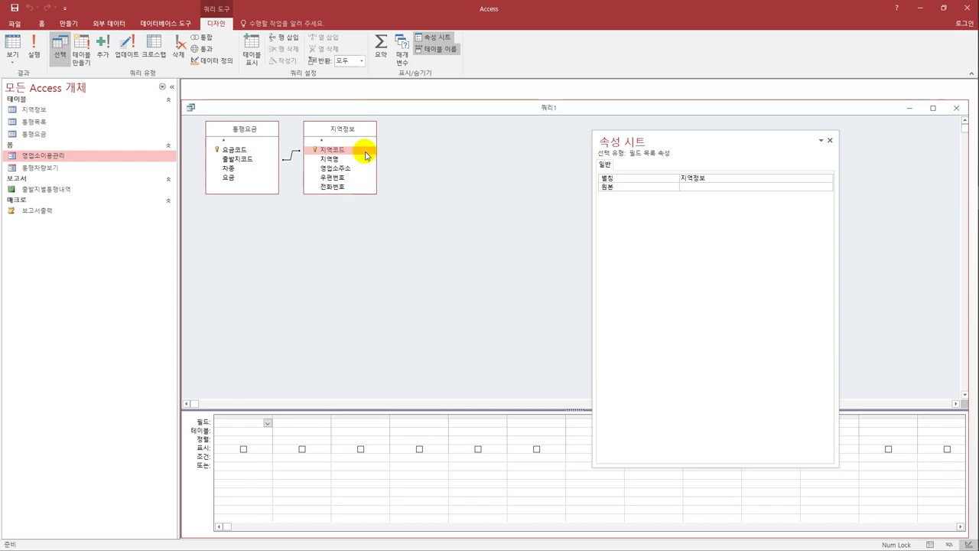
{"action": "left_click", "coordinate": [289, 162]}
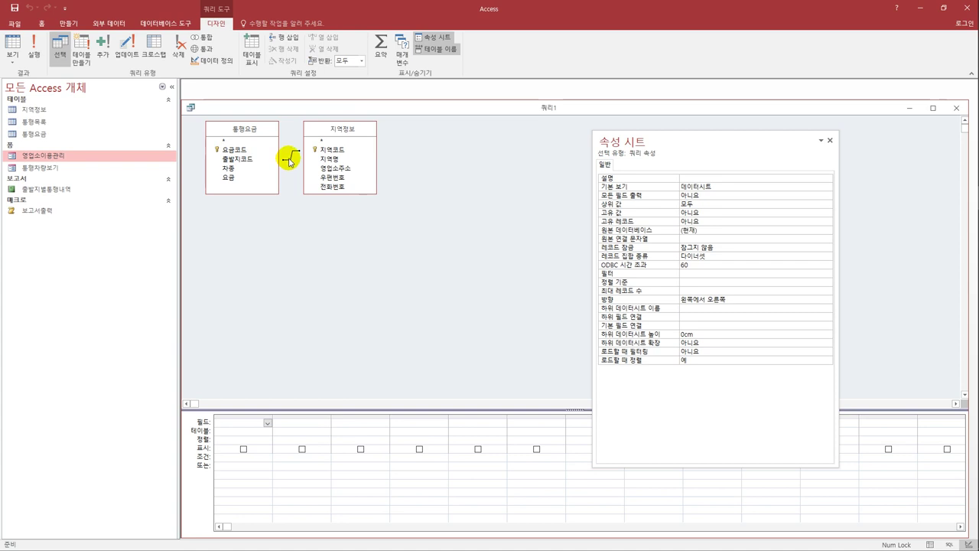
{"action": "double_click", "coordinate": [291, 160]}
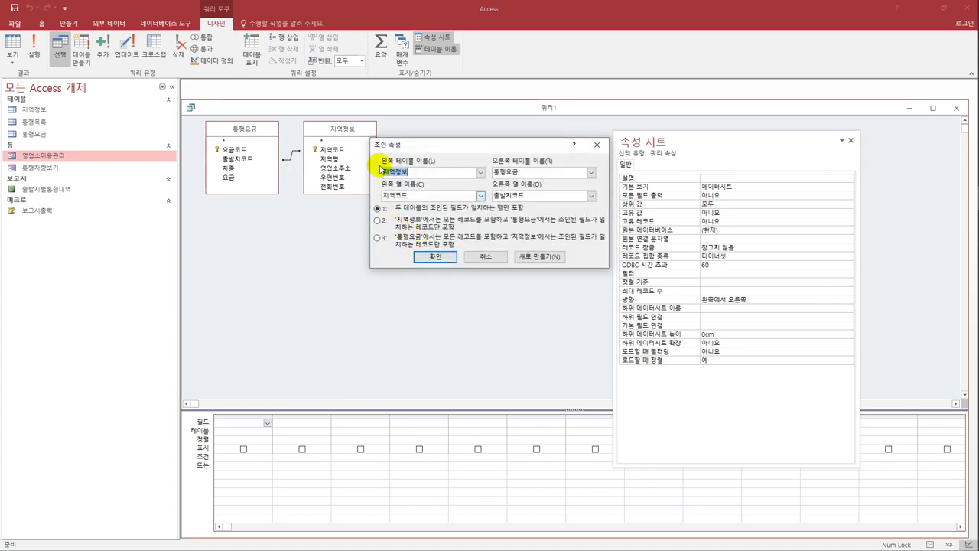
{"action": "left_click", "coordinate": [433, 257]}
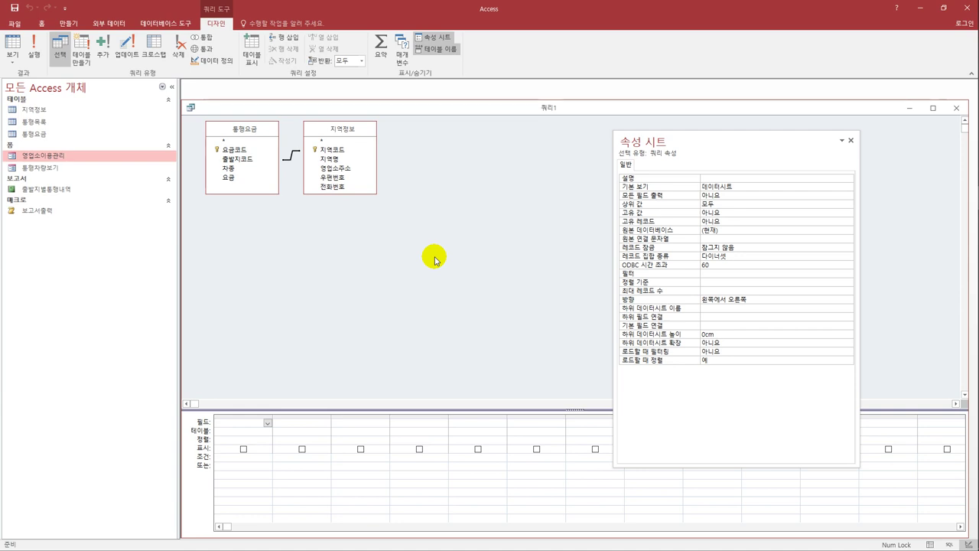
Add 영업소주소 from 지역정보, and 차종 and 요금 from 통행요금, to the query grid
{"action": "double_click", "coordinate": [336, 167]}
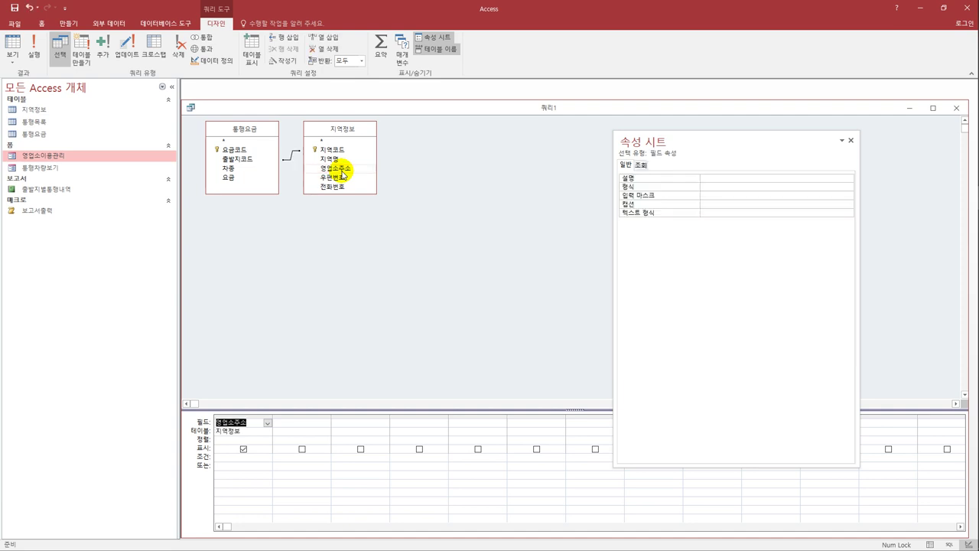
{"action": "double_click", "coordinate": [245, 169]}
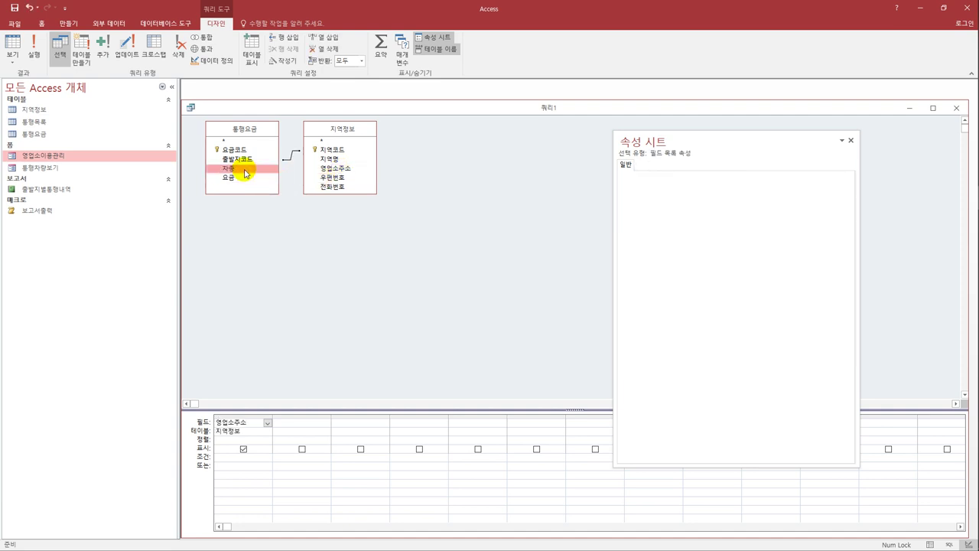
{"action": "double_click", "coordinate": [244, 179]}
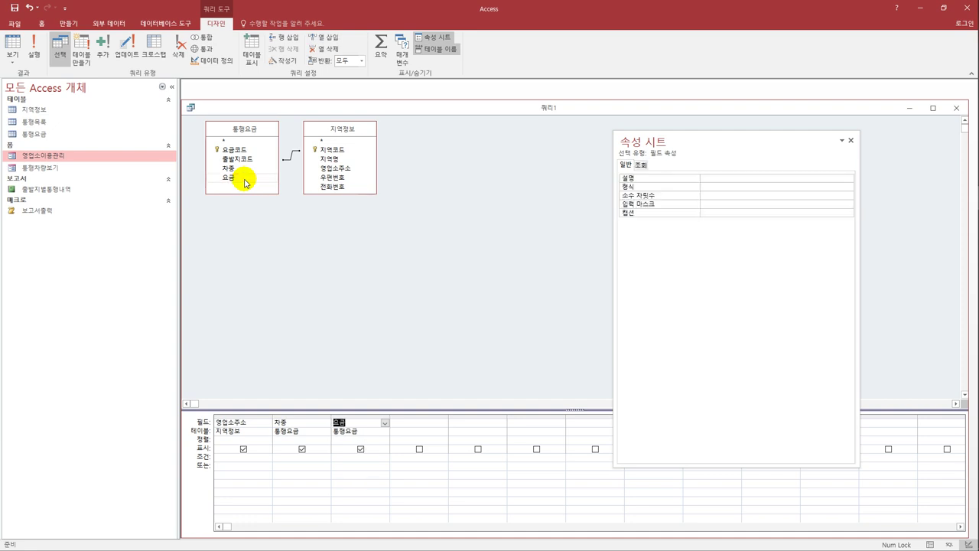
Add the calculated field 출퇴근할인 : [요금]*0.8 after 요금, and widen the 출퇴근할인 and 영업소주소 columns
{"action": "left_click", "coordinate": [411, 426]}
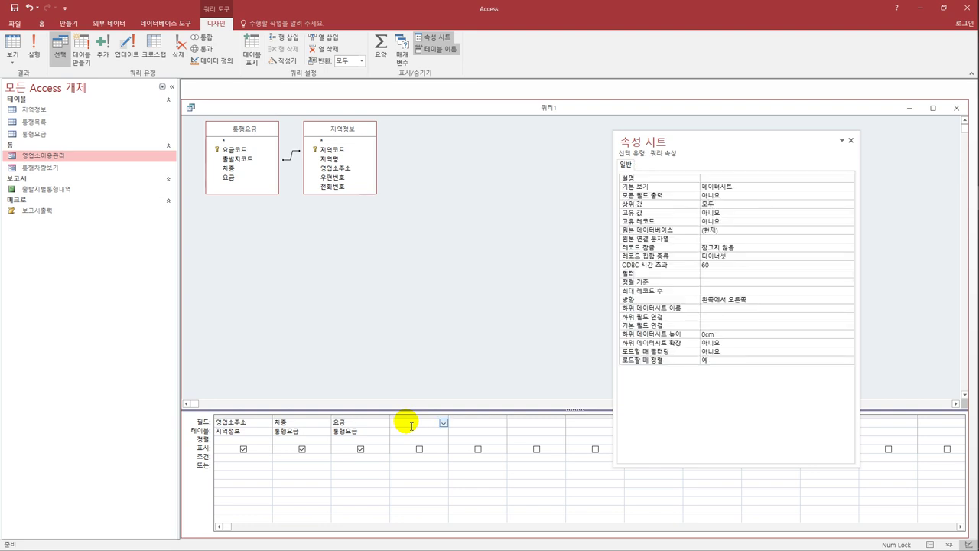
{"action": "type", "text": "출발지"}
{"action": "type", "text": "확인"}
{"action": "type", "text": " : [dyrma"}
{"action": "key", "text": "BackSpace"}
{"action": "key", "text": "BackSpace"}
{"action": "key", "text": "BackSpace"}
{"action": "key", "text": "BackSpace"}
{"action": "key", "text": "BackSpace"}
{"action": "type", "text": "요금] * 0.9"}
{"action": "key", "text": "Return"}
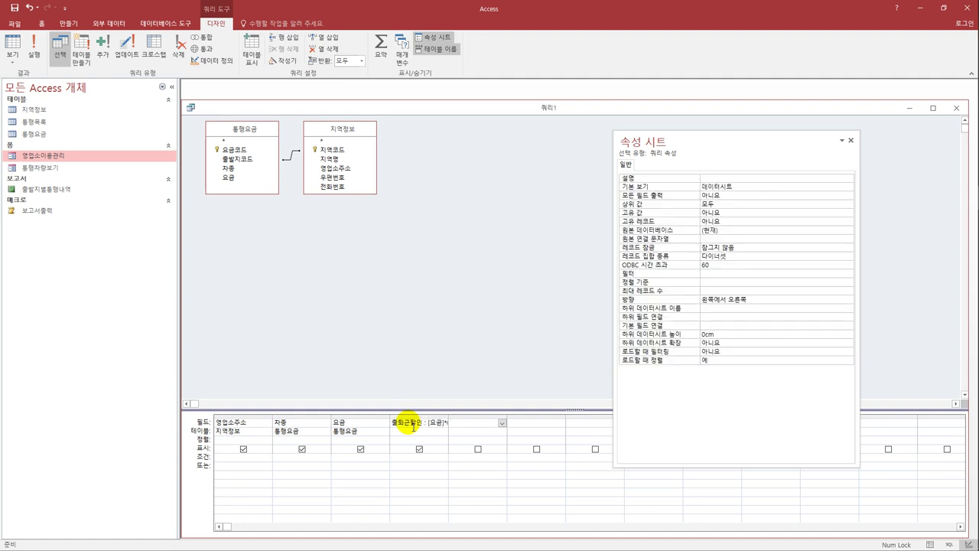
{"action": "left_click_drag", "start_coordinate": [448, 420], "coordinate": [500, 419]}
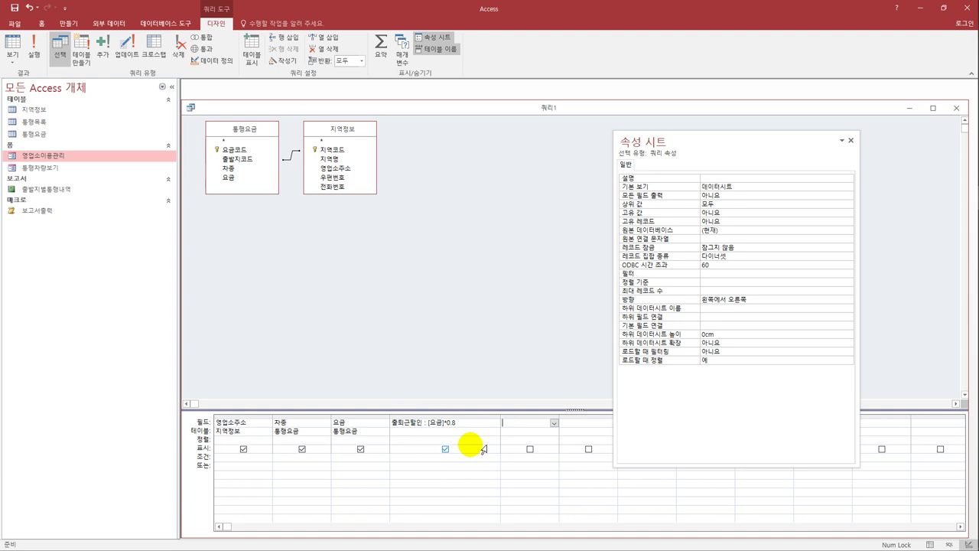
{"action": "left_click_drag", "start_coordinate": [331, 422], "coordinate": [339, 420]}
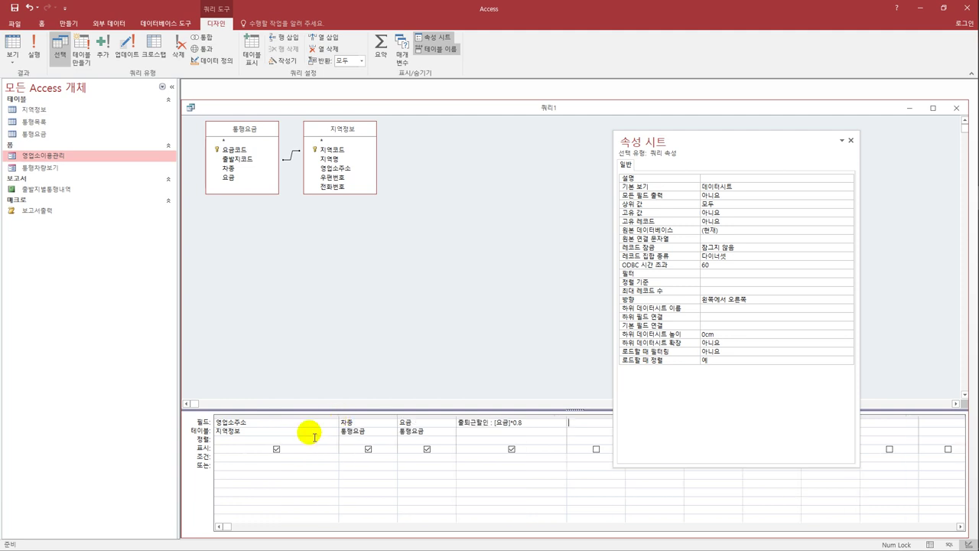
Set the 영업소주소 criterion to Like "*" & [주소의 일부를 입력하세요] & "*" and widen its column to fit
{"action": "left_click", "coordinate": [252, 459]}
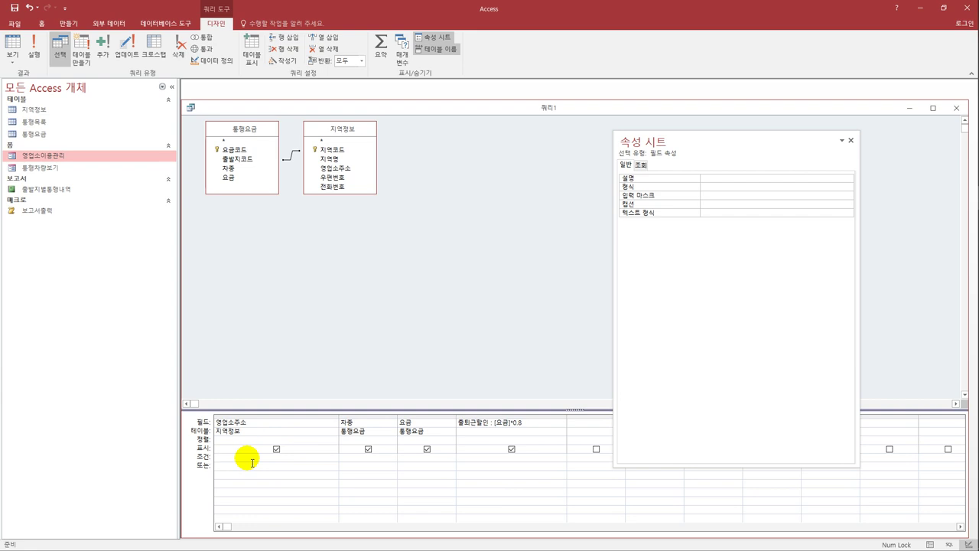
{"action": "type", "text": "ㅣ"}
{"action": "key", "text": "BackSpace"}
{"action": "type", "text": "like * [주소의 일부를 입력하세요] *"}
{"action": "key", "text": "Left"}
{"action": "key", "text": "Left"}
{"action": "type", "text": "&"}
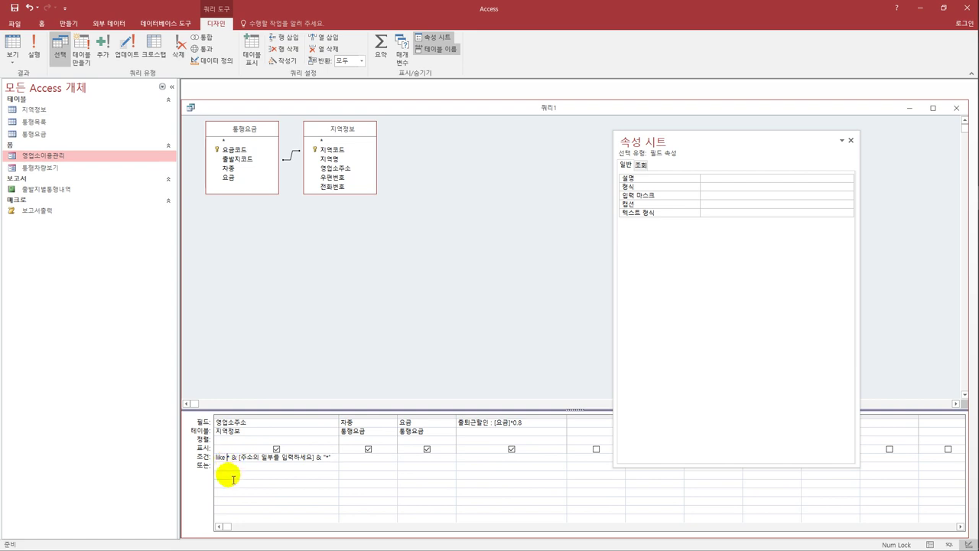
{"action": "double_click", "coordinate": [227, 457]}
{"action": "type", "text": "\"*\""}
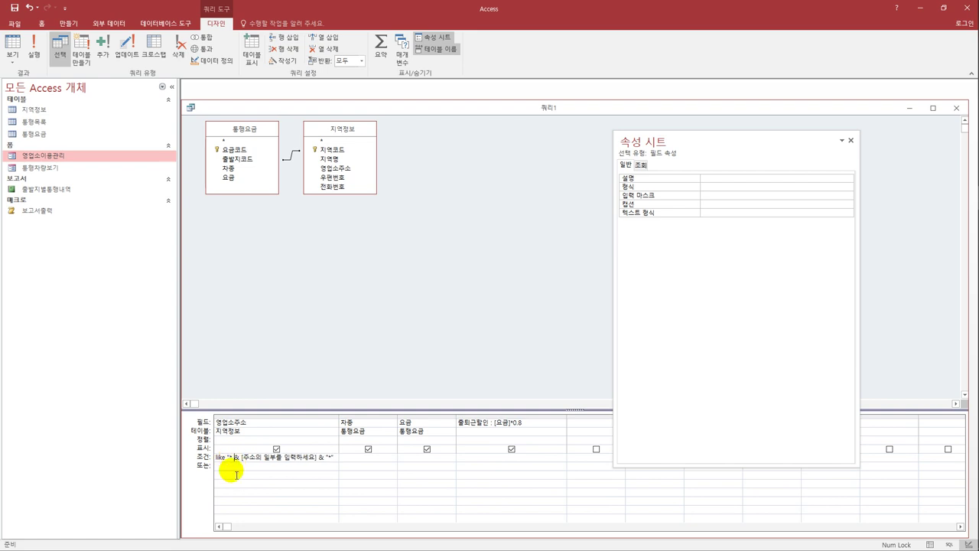
{"action": "left_click", "coordinate": [225, 467]}
{"action": "left_click_drag", "start_coordinate": [339, 420], "coordinate": [345, 421]}
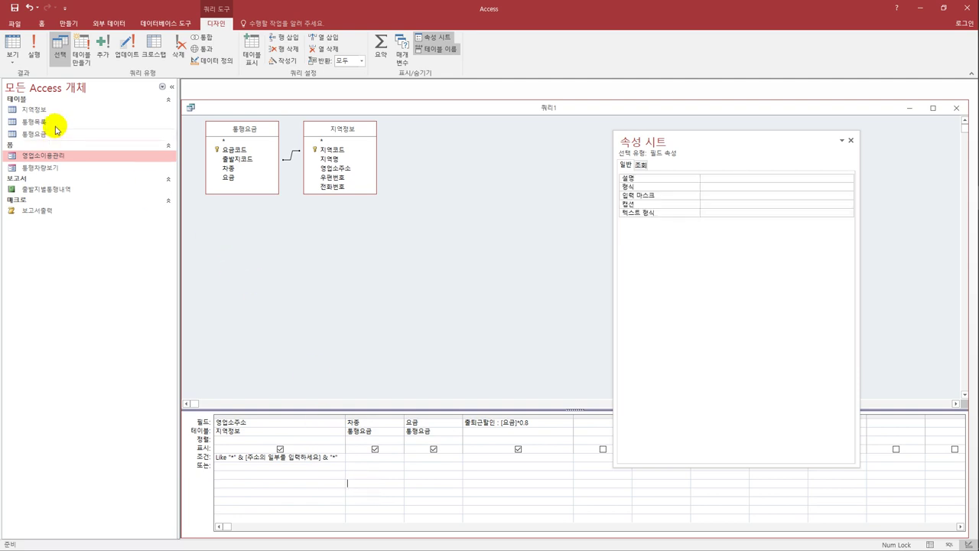
Preview the query results with 남면 as the address parameter, and return to design view
{"action": "left_click", "coordinate": [12, 46]}
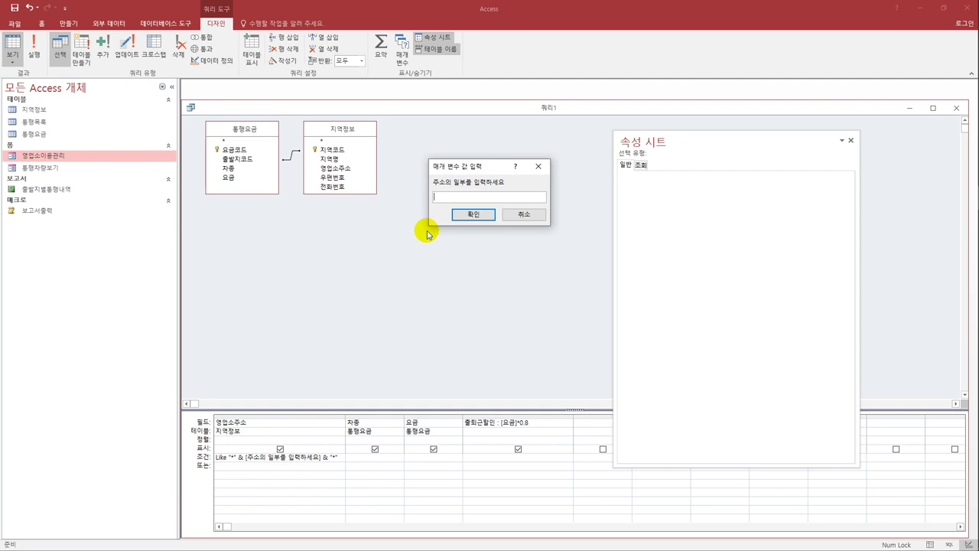
{"action": "type", "text": "ㄴ"}
{"action": "type", "text": "남면"}
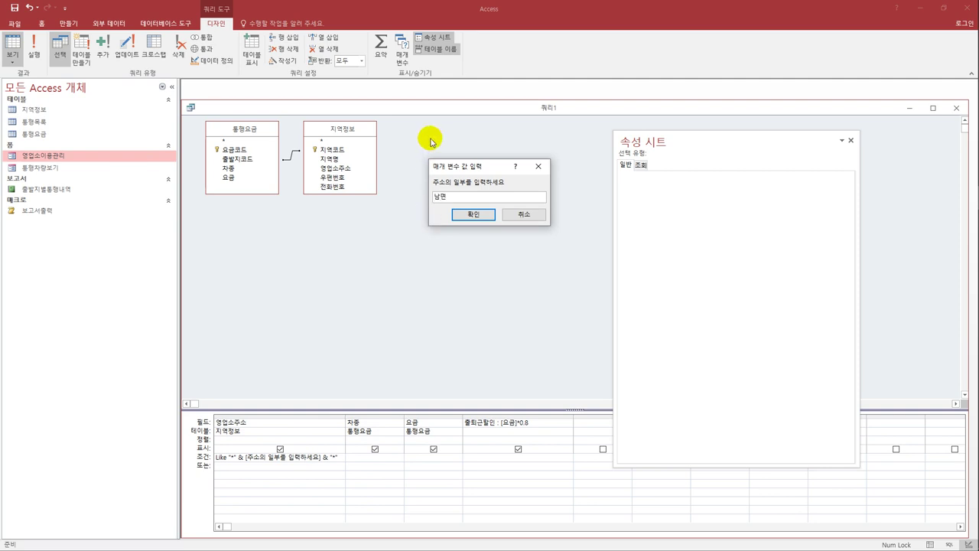
{"action": "left_click", "coordinate": [473, 215]}
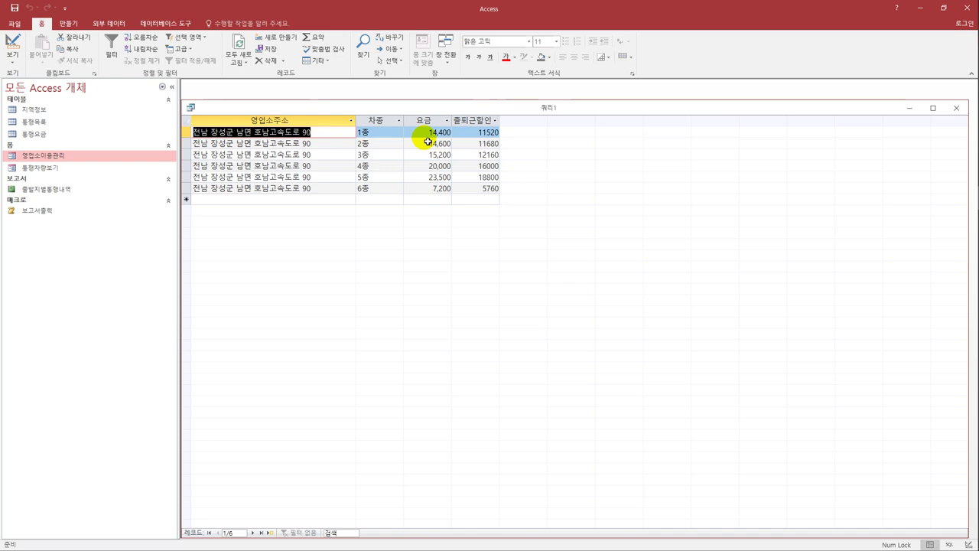
{"action": "left_click", "coordinate": [18, 48]}
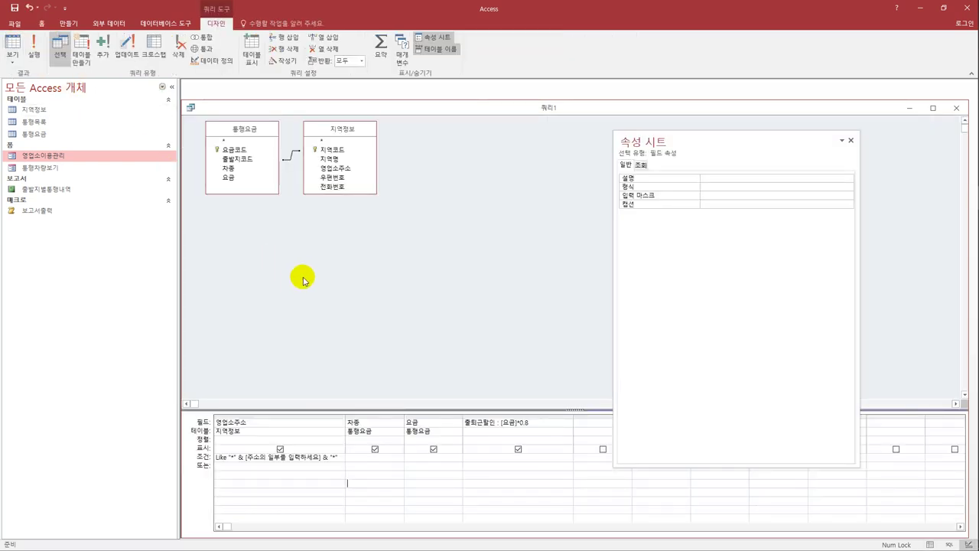
Set the 형식 property of both the 요금 and 출퇴근할인 fields to 통화
{"action": "left_click", "coordinate": [417, 424]}
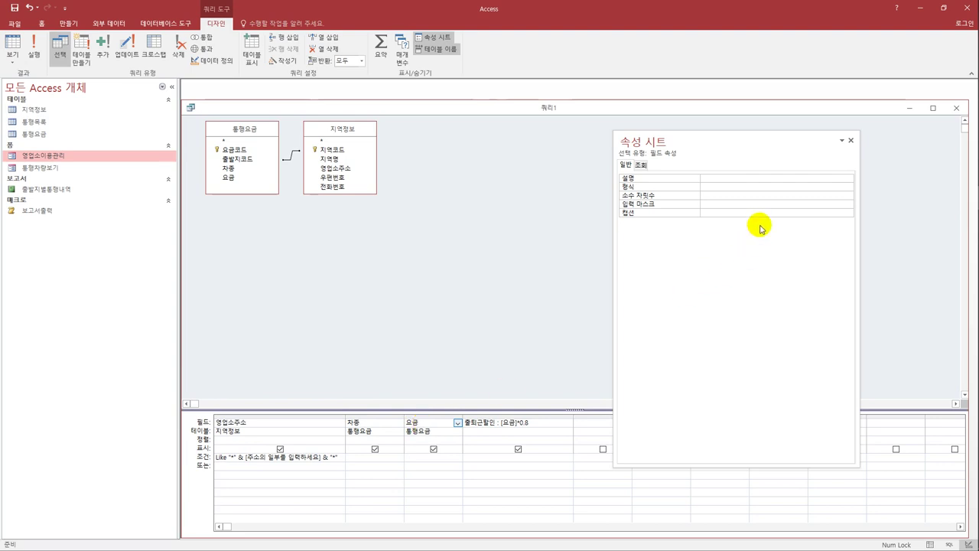
{"action": "left_click", "coordinate": [732, 186]}
{"action": "left_click", "coordinate": [849, 188]}
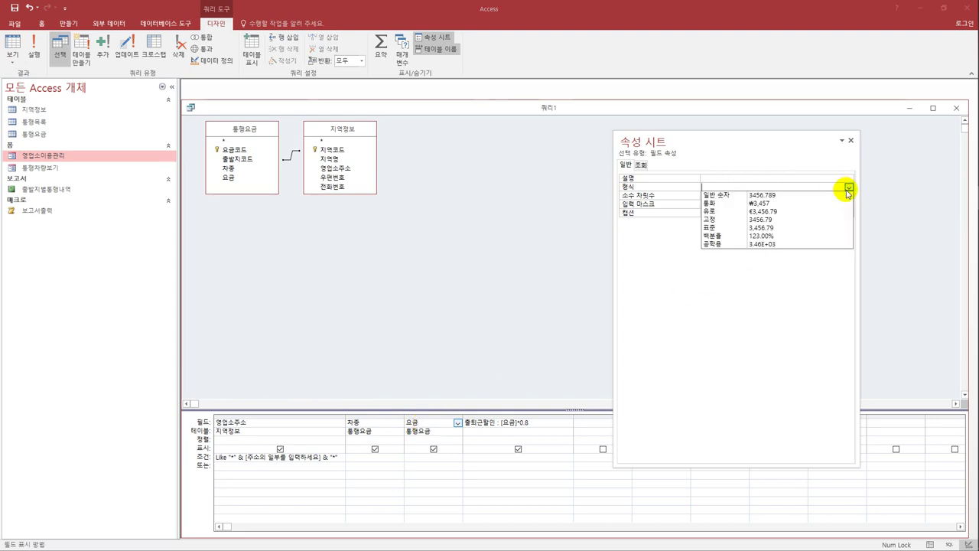
{"action": "left_click", "coordinate": [825, 204]}
{"action": "left_click", "coordinate": [490, 428]}
{"action": "left_click", "coordinate": [817, 188]}
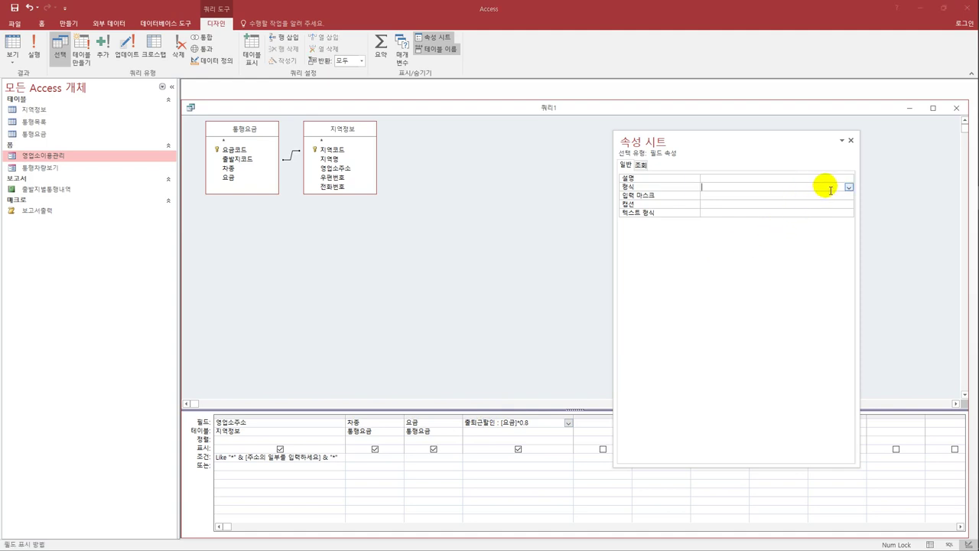
{"action": "left_click", "coordinate": [849, 187]}
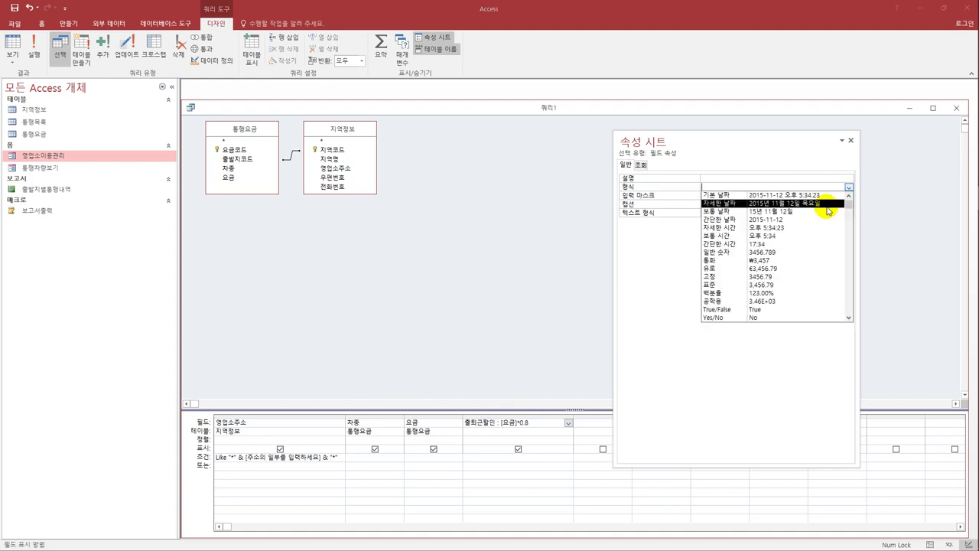
{"action": "left_click", "coordinate": [809, 262]}
Preview the query results with 장성 as the address parameter, and go back to design view
{"action": "left_click", "coordinate": [16, 45]}
{"action": "type", "text": "장성"}
{"action": "left_click", "coordinate": [456, 221]}
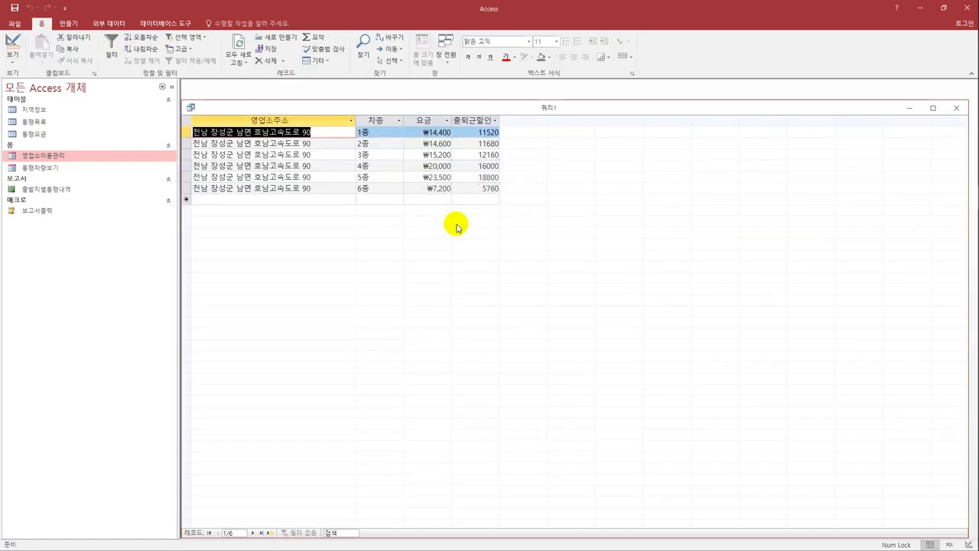
{"action": "left_click", "coordinate": [13, 59]}
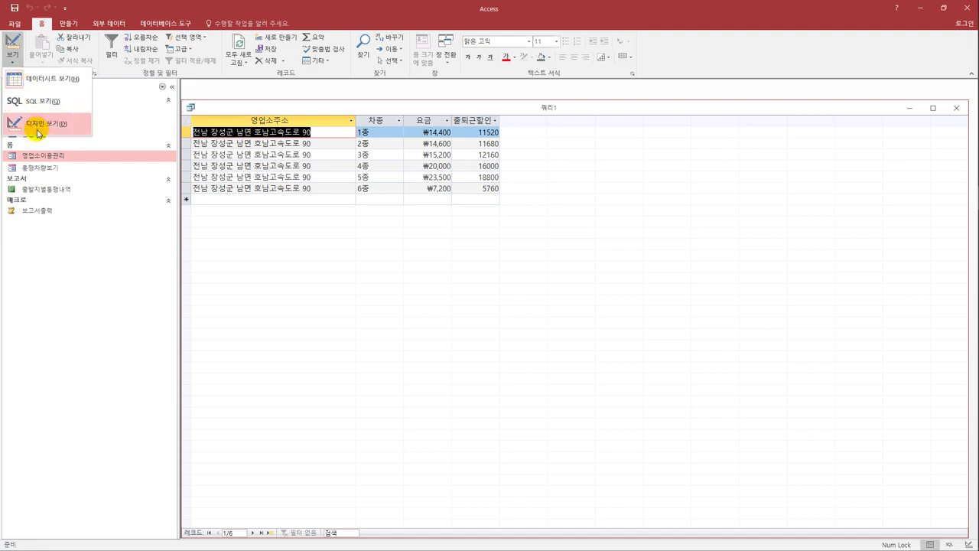
{"action": "left_click", "coordinate": [36, 131]}
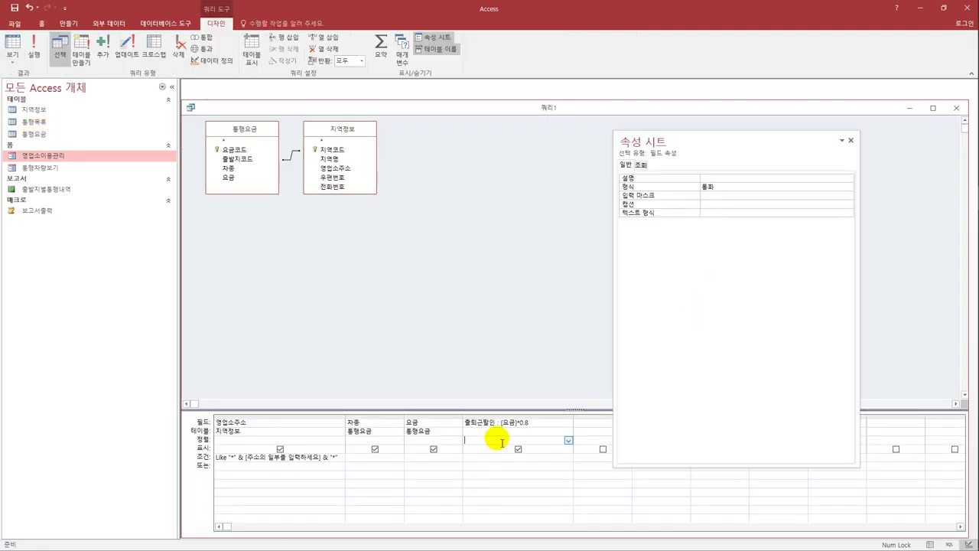
Check the 형식 property of the 출퇴근할인 field in the query grid
{"action": "left_click", "coordinate": [540, 423]}
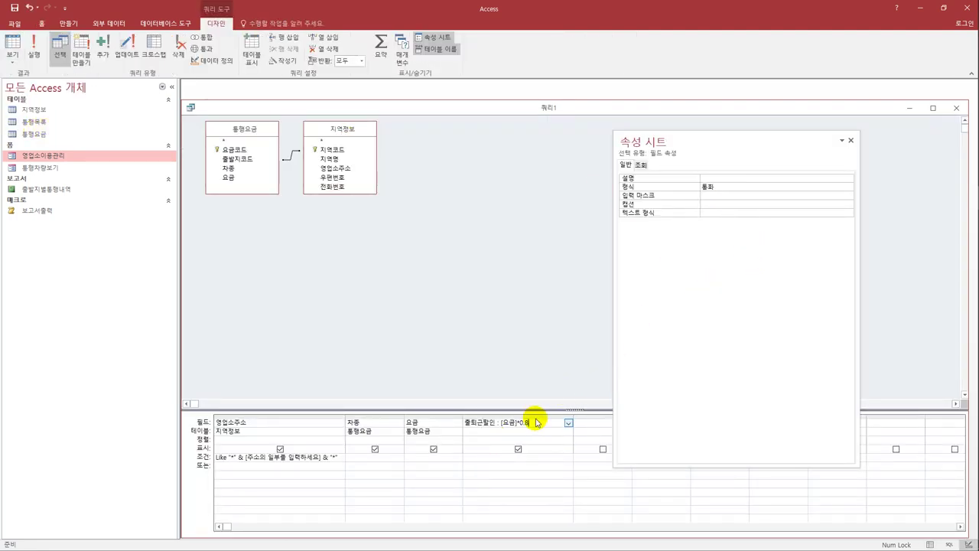
{"action": "left_click", "coordinate": [534, 414]}
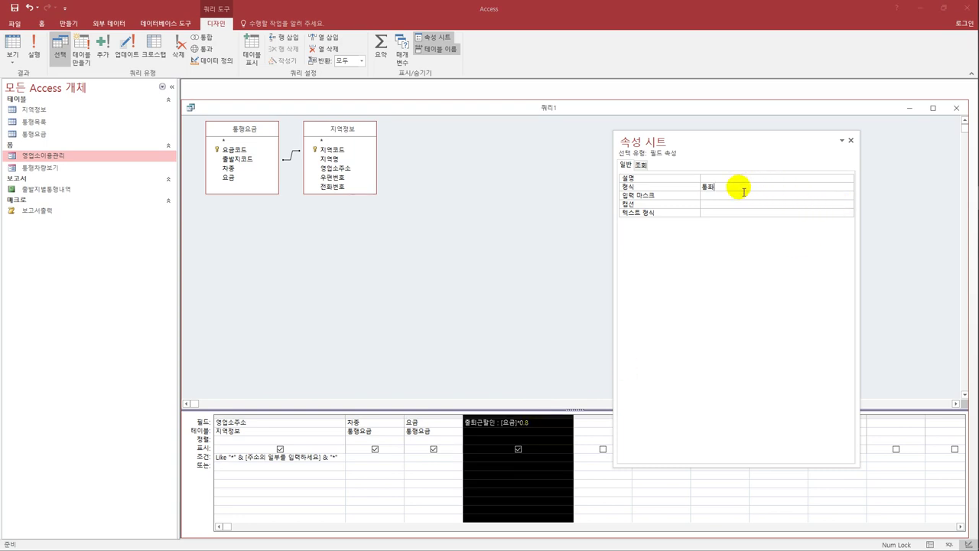
{"action": "left_click", "coordinate": [623, 185]}
{"action": "left_click", "coordinate": [525, 369]}
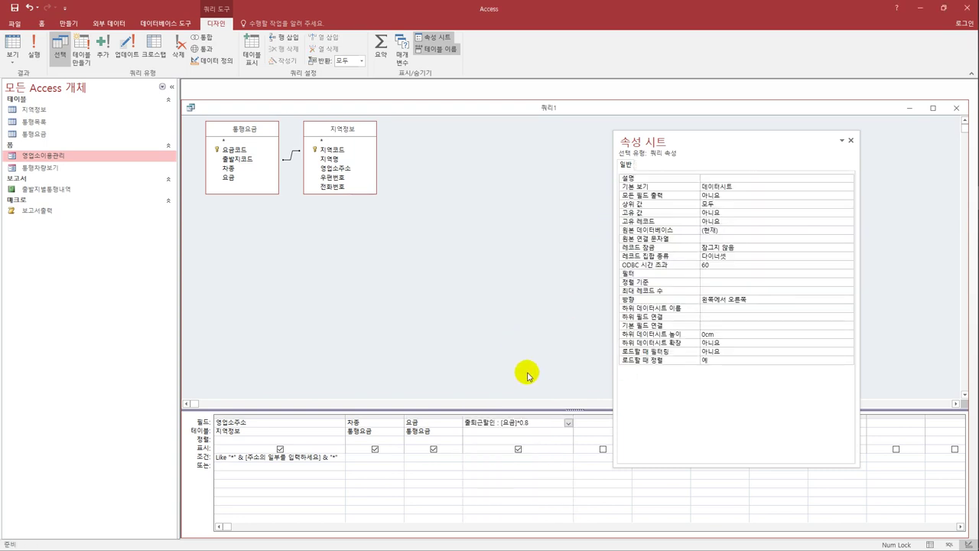
Set the 형식 property of the calculated 출퇴근할인 field to 통화
{"action": "left_click", "coordinate": [527, 441]}
{"action": "left_click", "coordinate": [708, 189]}
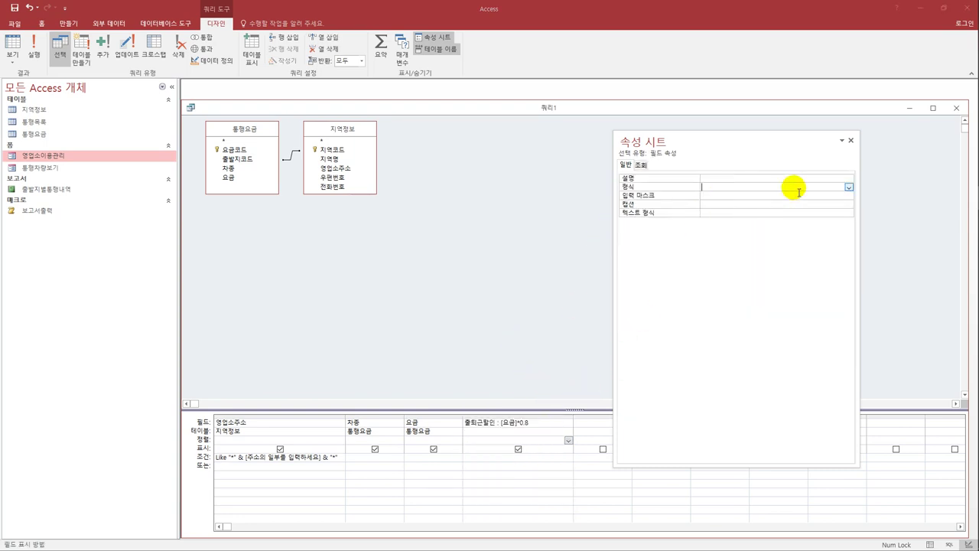
{"action": "left_click", "coordinate": [849, 187]}
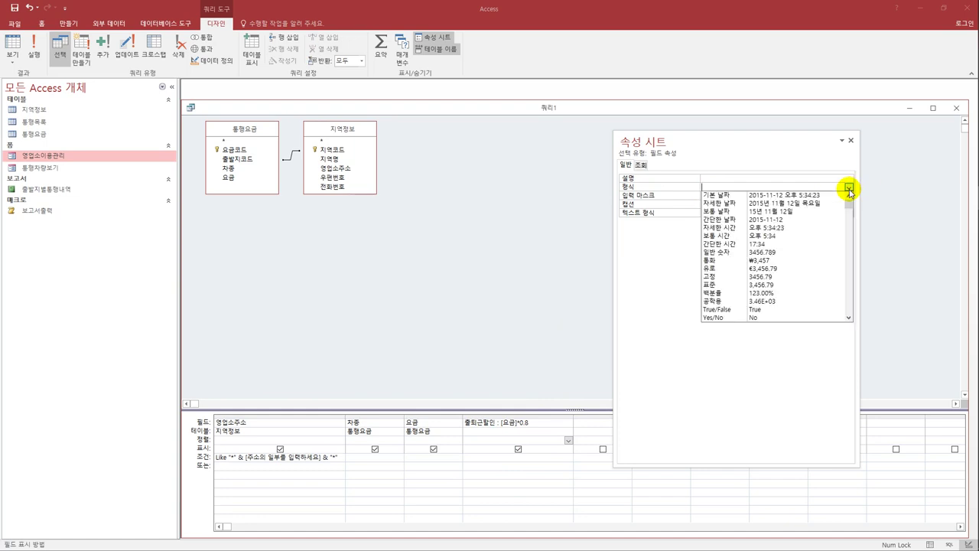
{"action": "left_click", "coordinate": [816, 261]}
{"action": "left_click", "coordinate": [507, 339]}
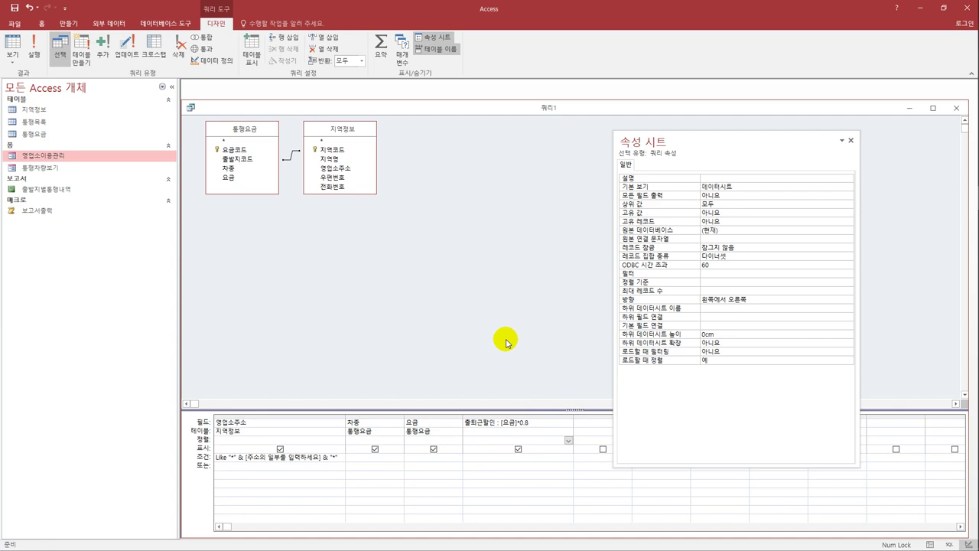
Save the query as 통행요금조회 and close it
{"action": "left_click", "coordinate": [14, 7]}
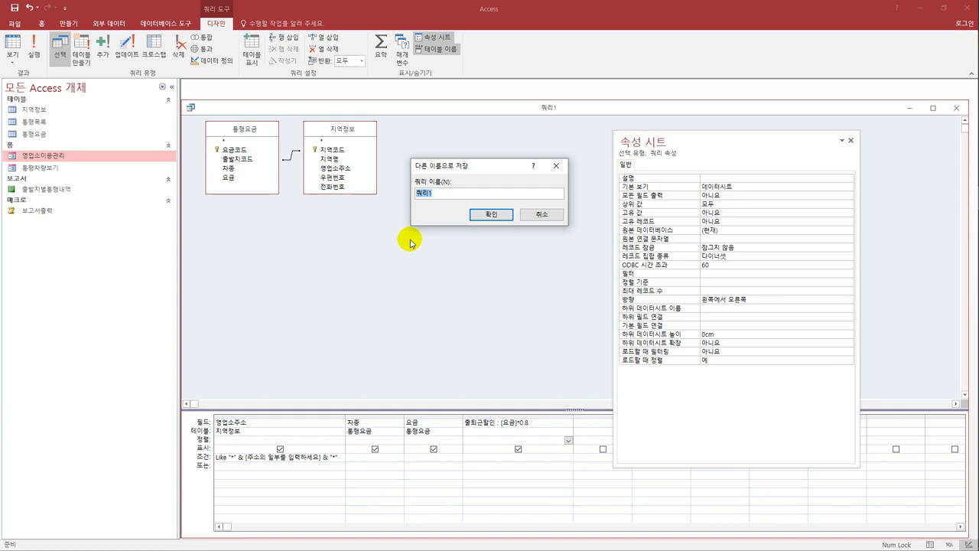
{"action": "type", "text": "통행요금조회"}
{"action": "left_click", "coordinate": [490, 214]}
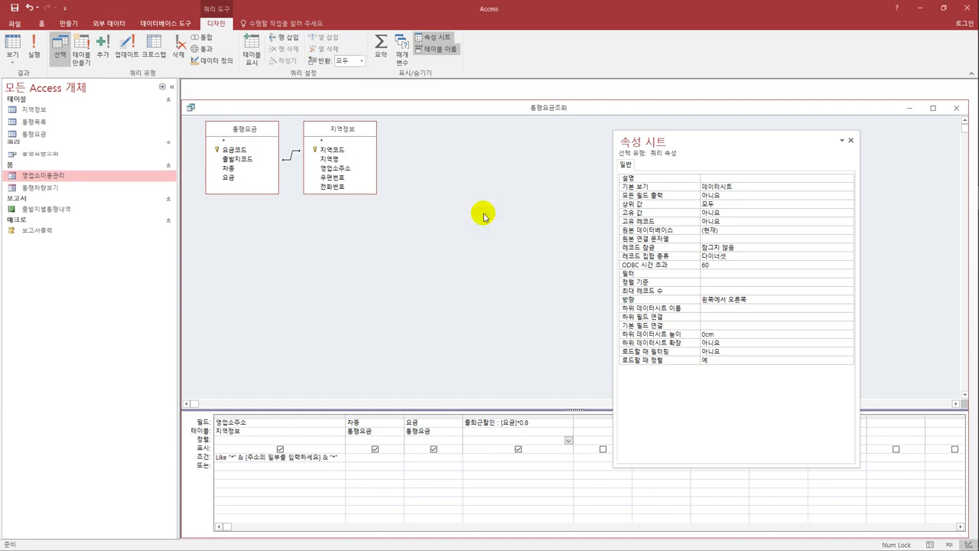
{"action": "left_click", "coordinate": [956, 108]}
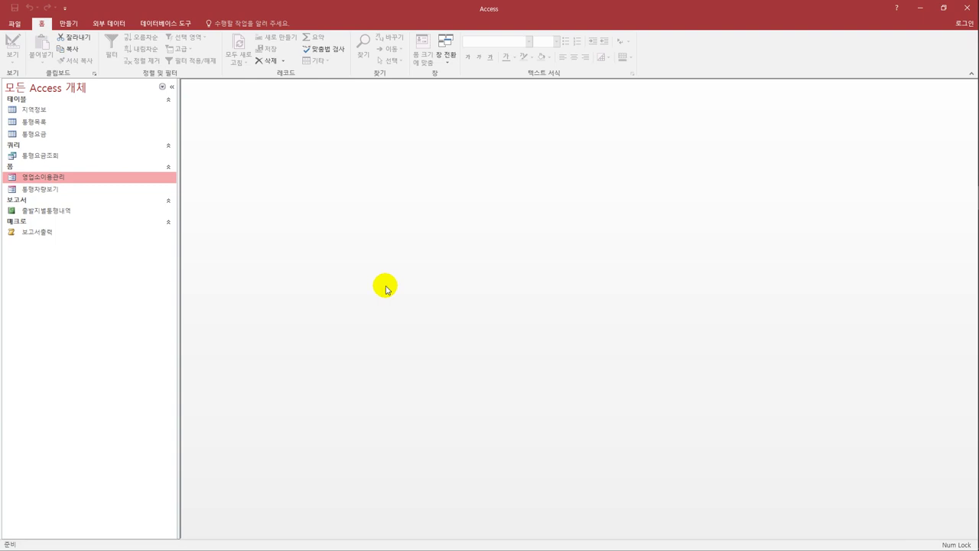
Create a new design-view query with the 지역정보 and 통행목록 tables, and enlarge the 통행목록 field list to show all its fields
{"action": "left_click", "coordinate": [73, 28]}
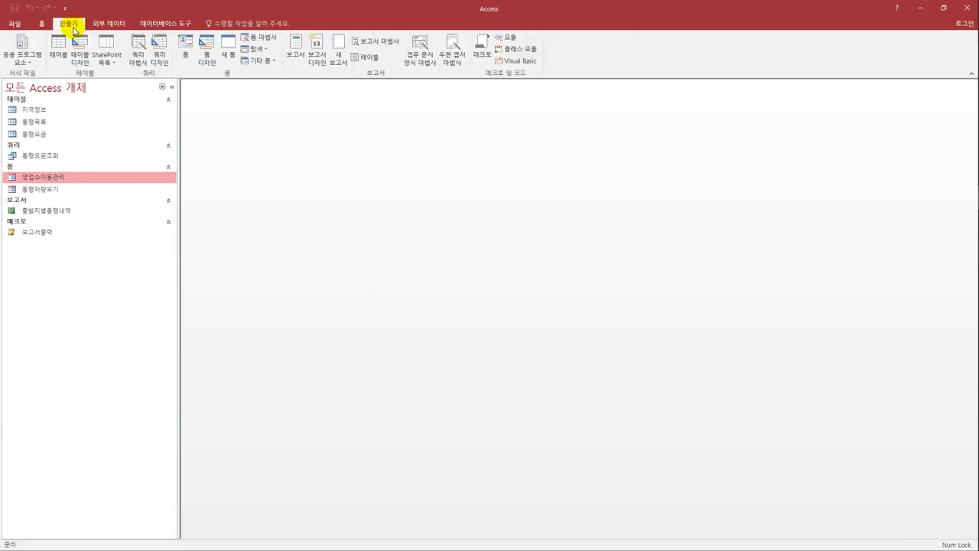
{"action": "left_click", "coordinate": [160, 60]}
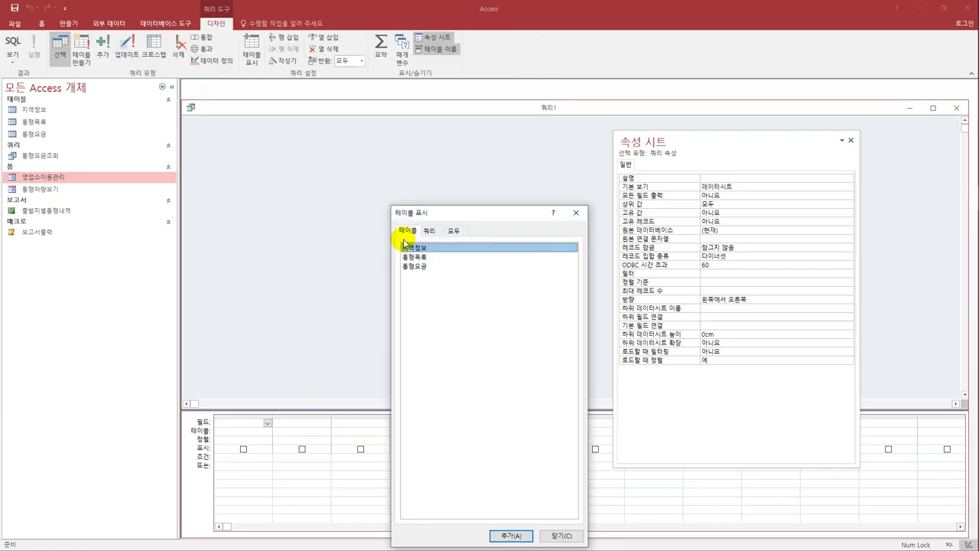
{"action": "double_click", "coordinate": [432, 250]}
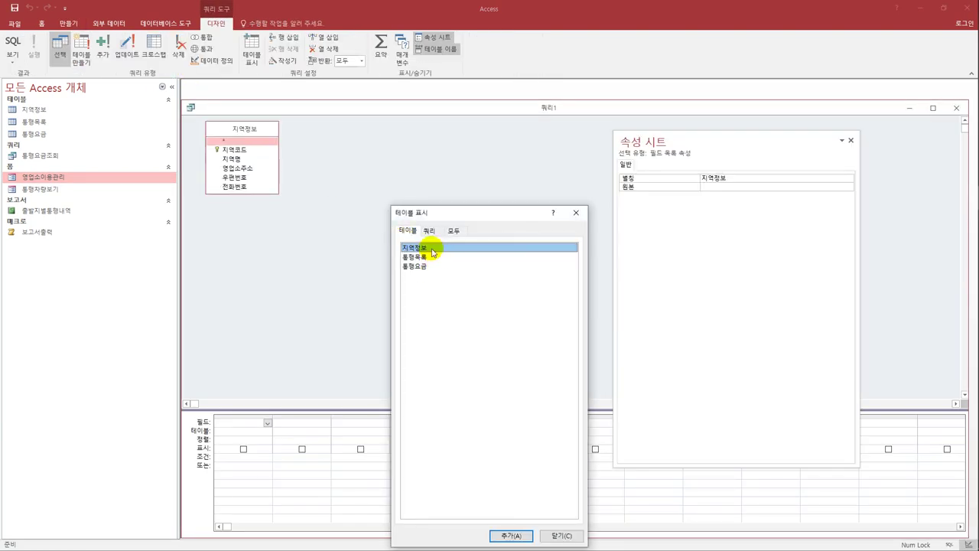
{"action": "double_click", "coordinate": [433, 258]}
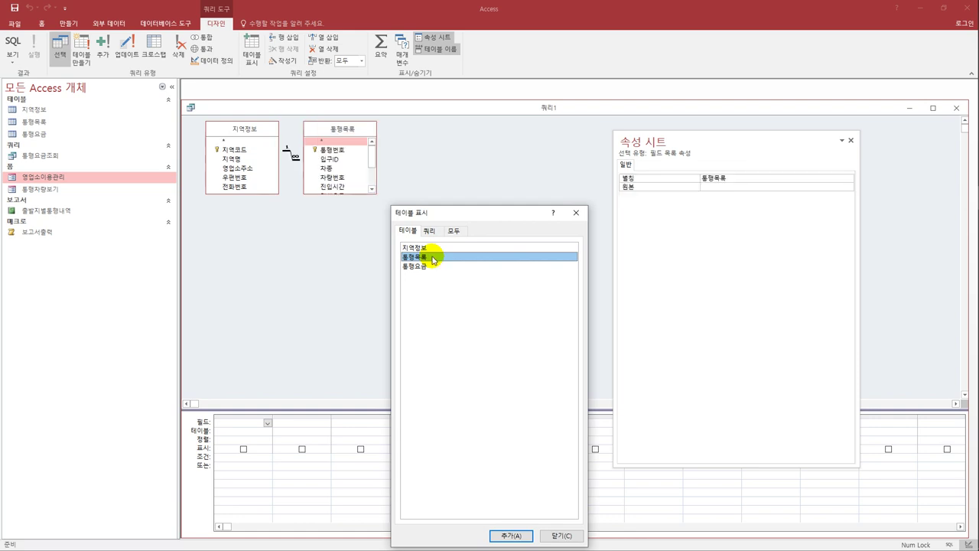
{"action": "left_click", "coordinate": [576, 212]}
{"action": "left_click_drag", "start_coordinate": [327, 195], "coordinate": [328, 244]}
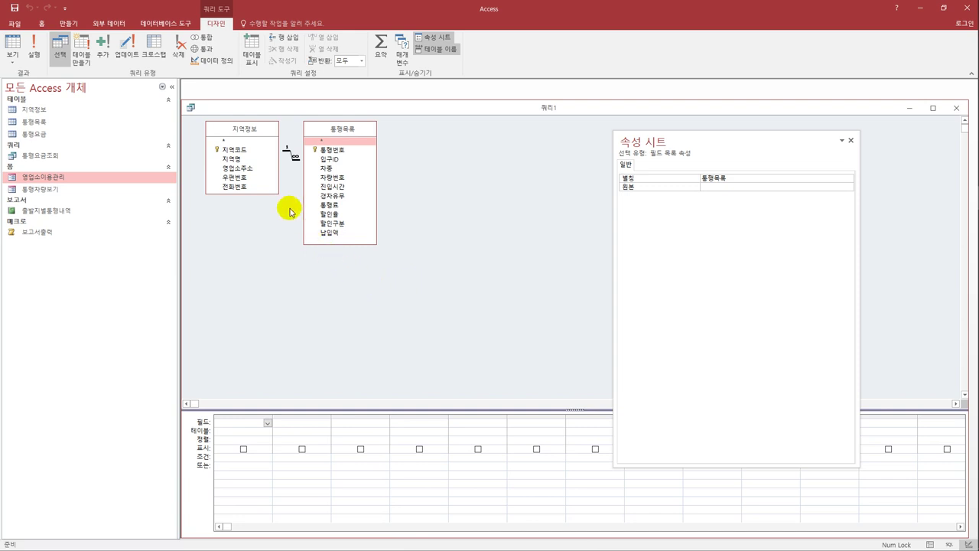
Add 지역명, 영업소주소 and 전화번호 from 지역정보 and 통행료 from 통행목록 to the query grid
{"action": "double_click", "coordinate": [244, 160]}
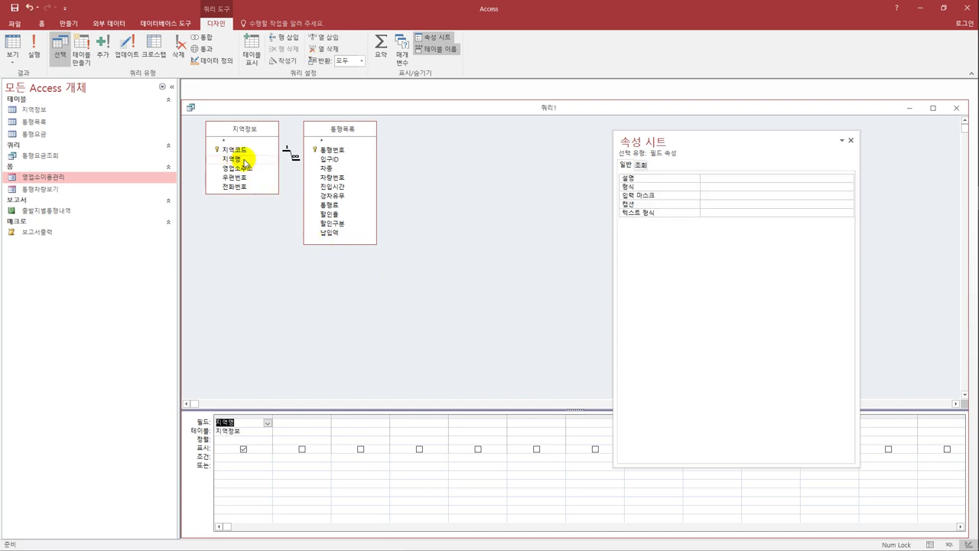
{"action": "double_click", "coordinate": [249, 169]}
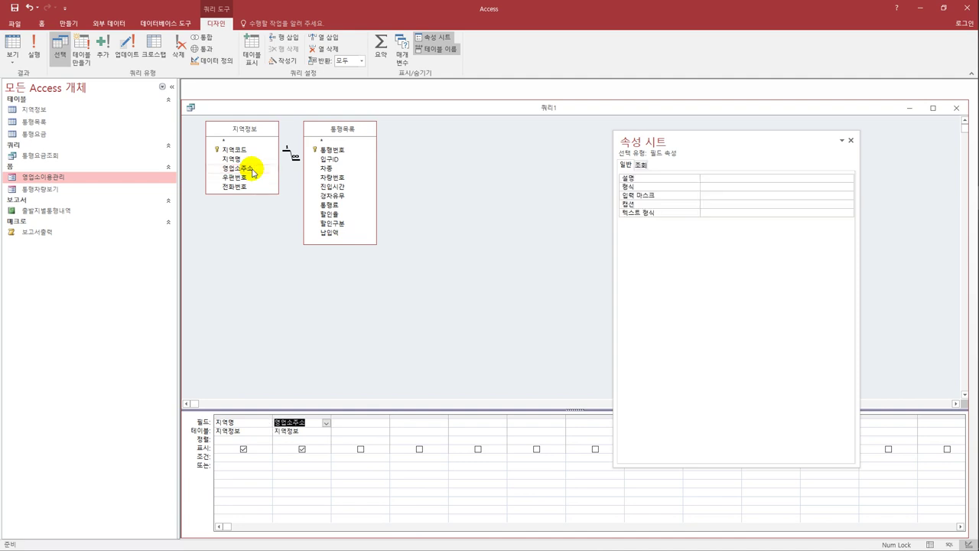
{"action": "double_click", "coordinate": [252, 187]}
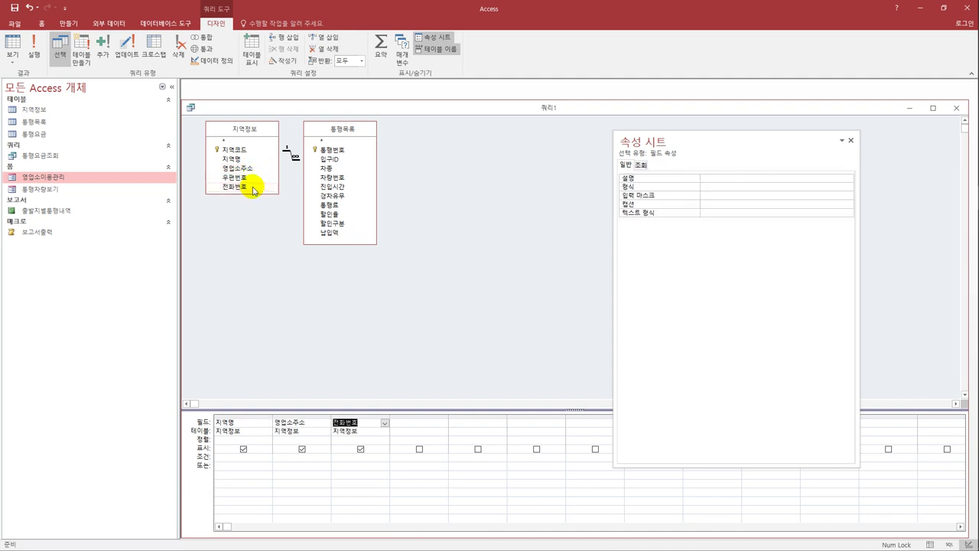
{"action": "double_click", "coordinate": [342, 207]}
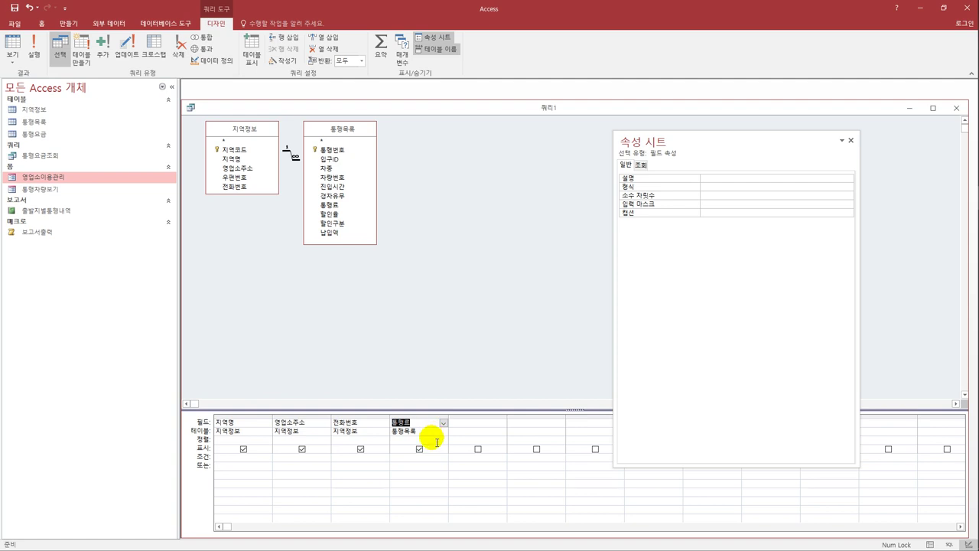
Turn on the 요약 row for the query and set the 통행료 field to 합계
{"action": "left_click", "coordinate": [377, 46]}
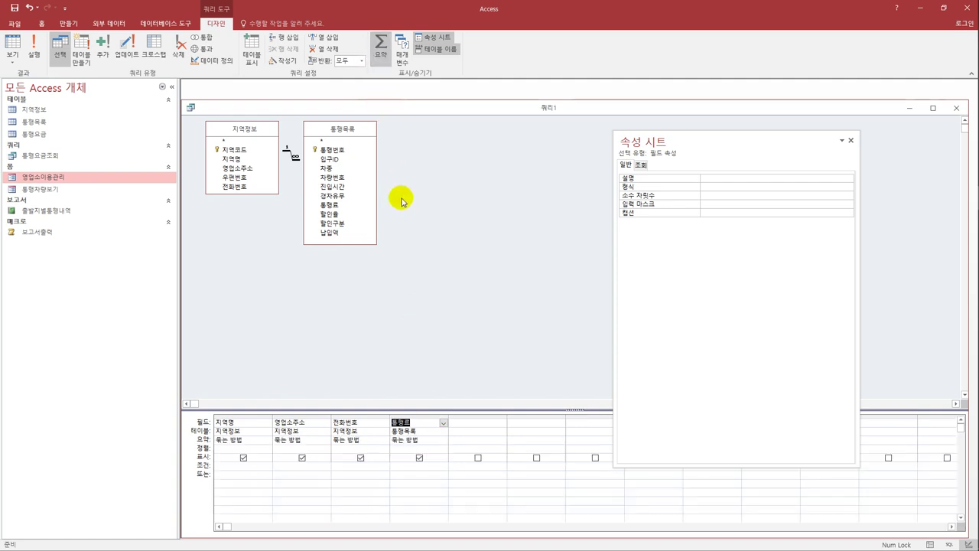
{"action": "left_click", "coordinate": [422, 440]}
{"action": "left_click", "coordinate": [443, 441]}
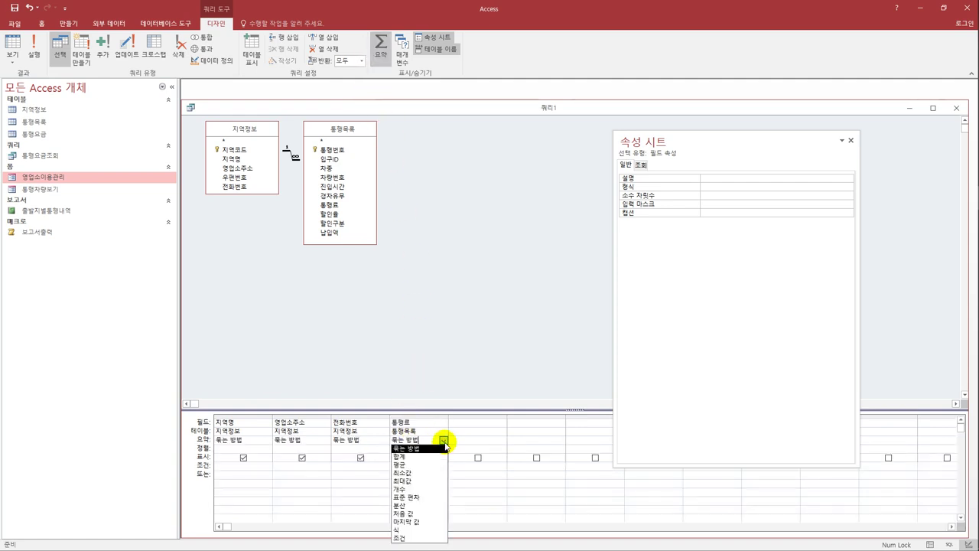
{"action": "left_click", "coordinate": [435, 457]}
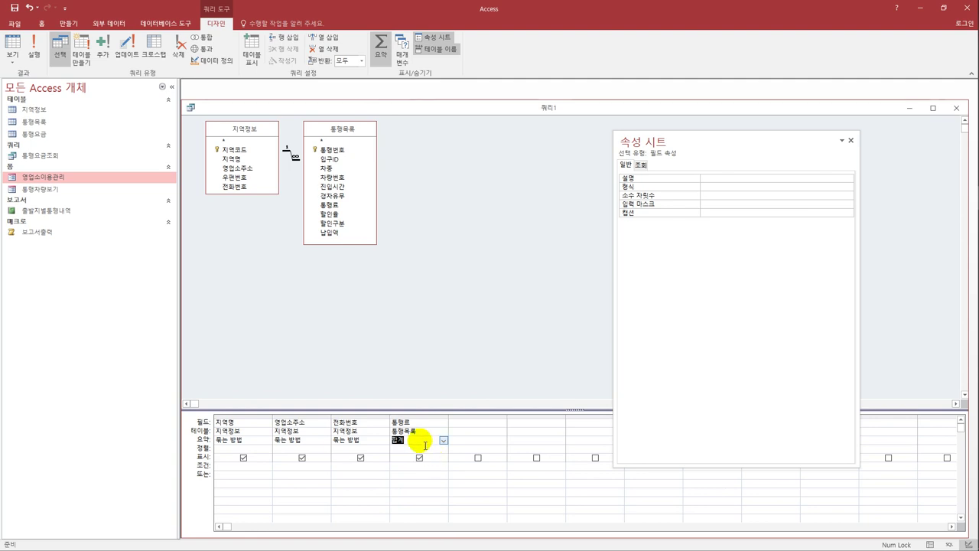
Give the summed 통행료 field the alias 통행료합계
{"action": "left_click", "coordinate": [397, 421]}
{"action": "type", "text": "통행료"}
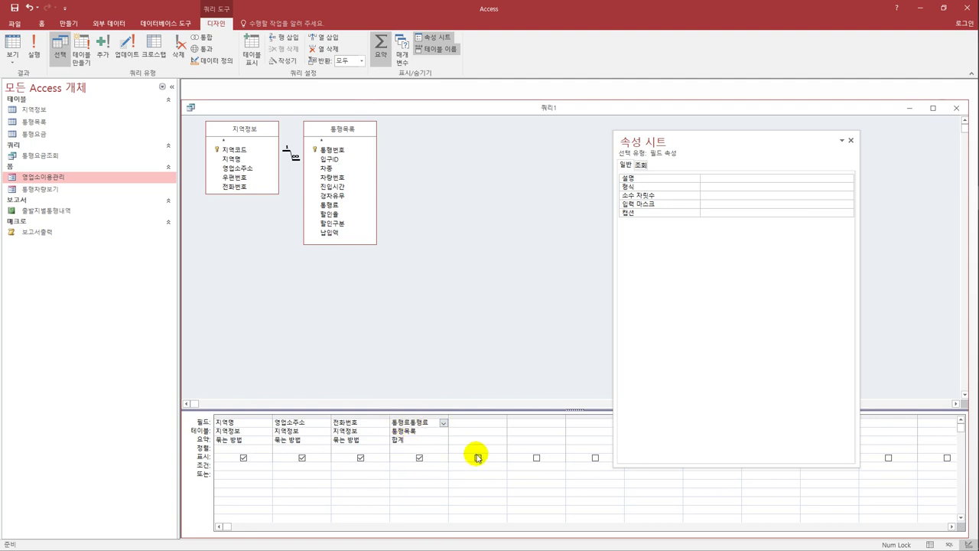
{"action": "type", "text": "합계"}
{"action": "type", "text": ":"}
{"action": "key", "text": "Tab"}
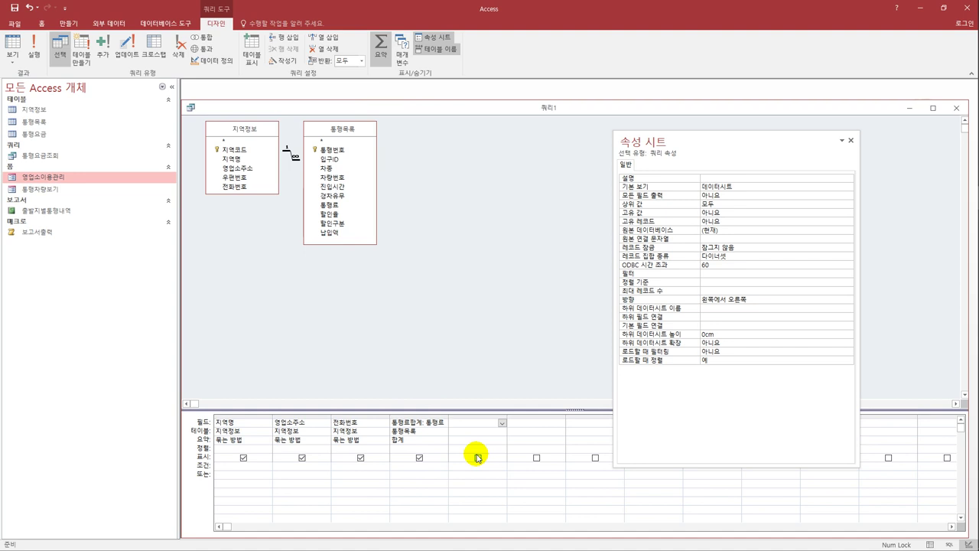
Sort the 지역명 field in 내림차순 order and preview the query results
{"action": "left_click", "coordinate": [266, 450]}
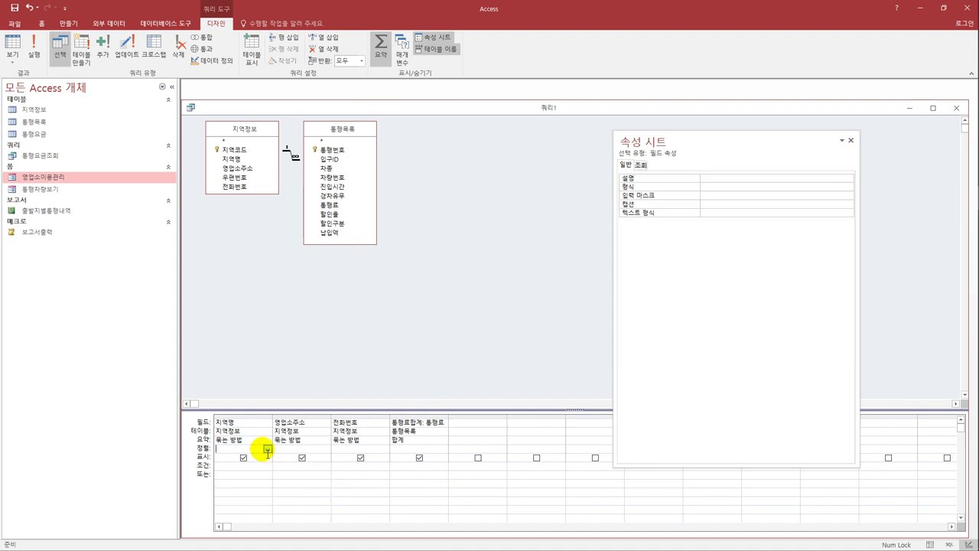
{"action": "left_click", "coordinate": [265, 451]}
{"action": "left_click", "coordinate": [262, 464]}
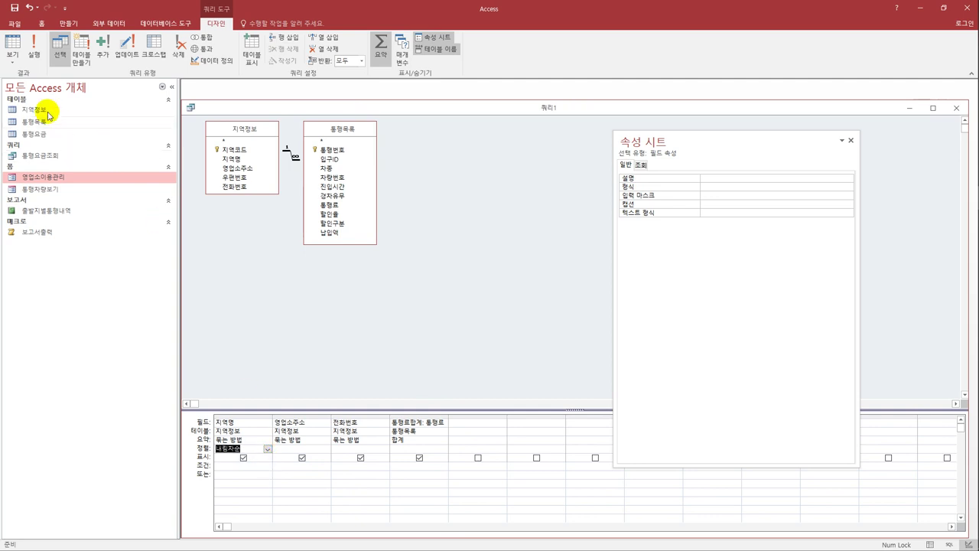
{"action": "left_click", "coordinate": [13, 47]}
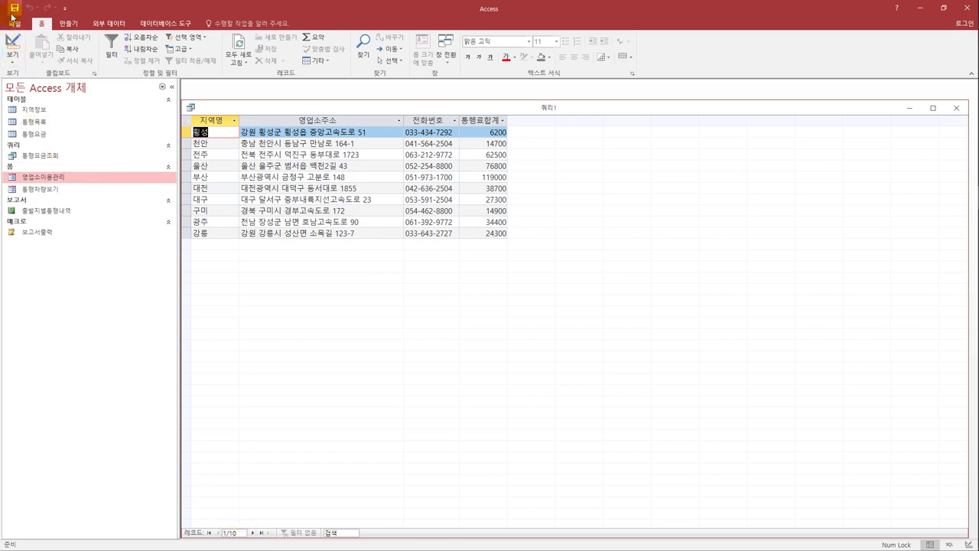
Save the query as 지역별합계 and close it
{"action": "key", "text": "ctrl+s"}
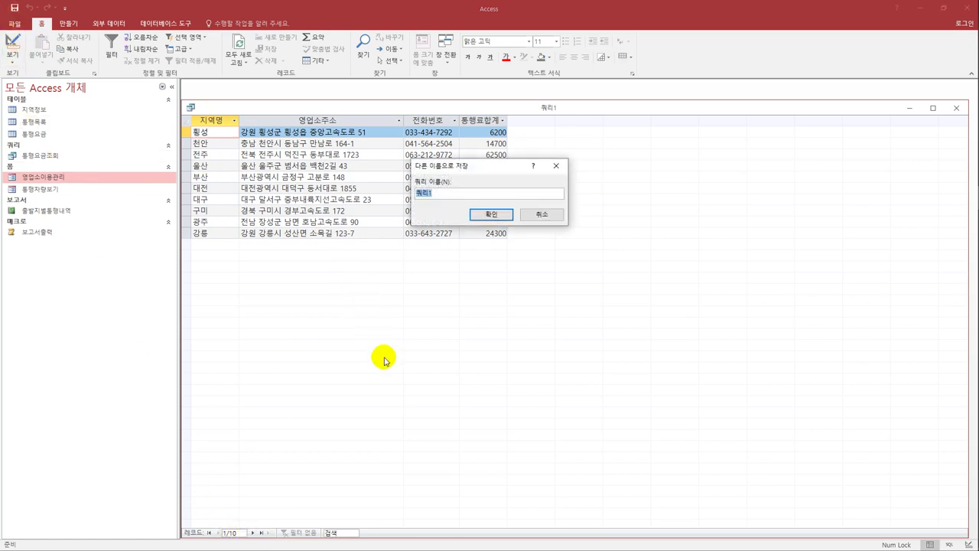
{"action": "type", "text": "지"}
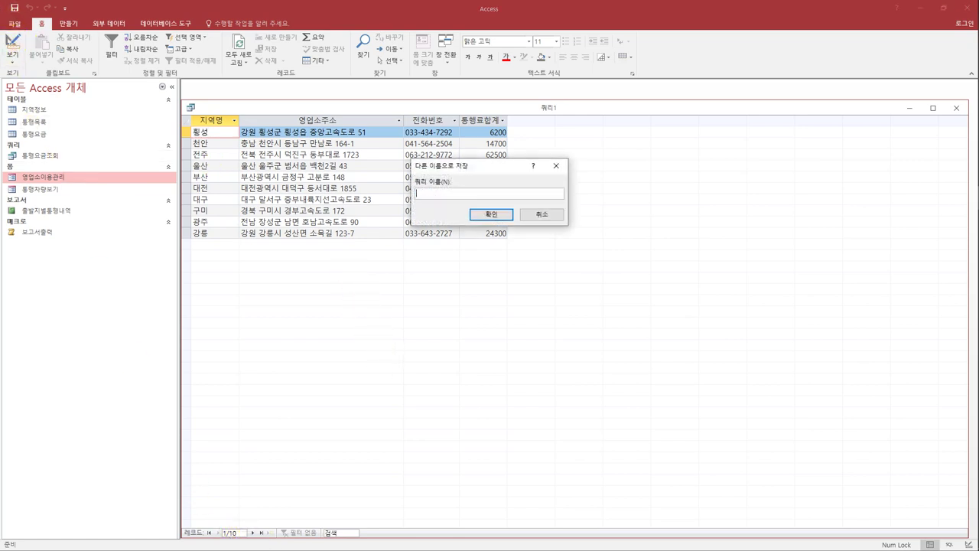
{"action": "type", "text": "역별합"}
{"action": "type", "text": "계"}
{"action": "left_click", "coordinate": [496, 214]}
{"action": "left_click", "coordinate": [956, 108]}
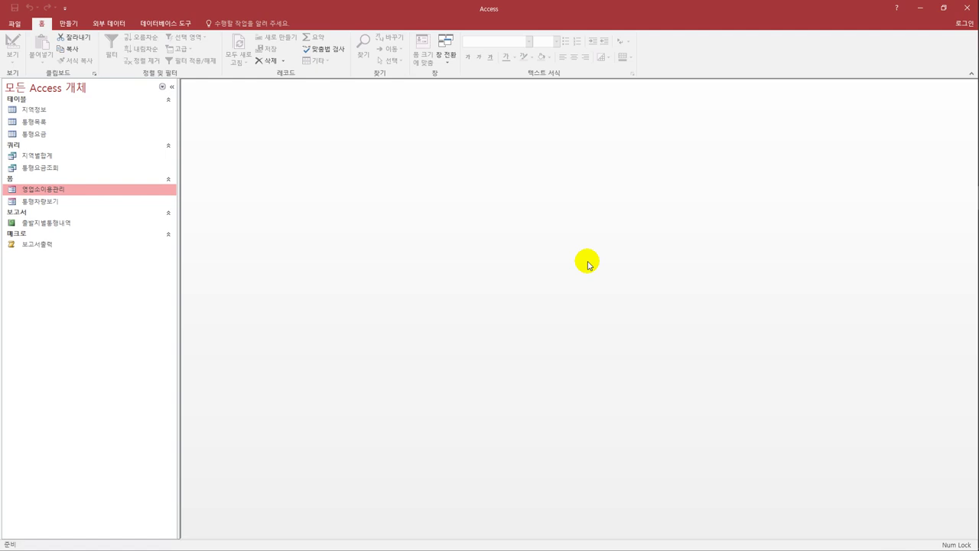
Open the 영업소이용관리 form in design view and start an On Click macro for the 통행요금표 button with the 매크로 작성기
{"action": "right_click", "coordinate": [77, 192]}
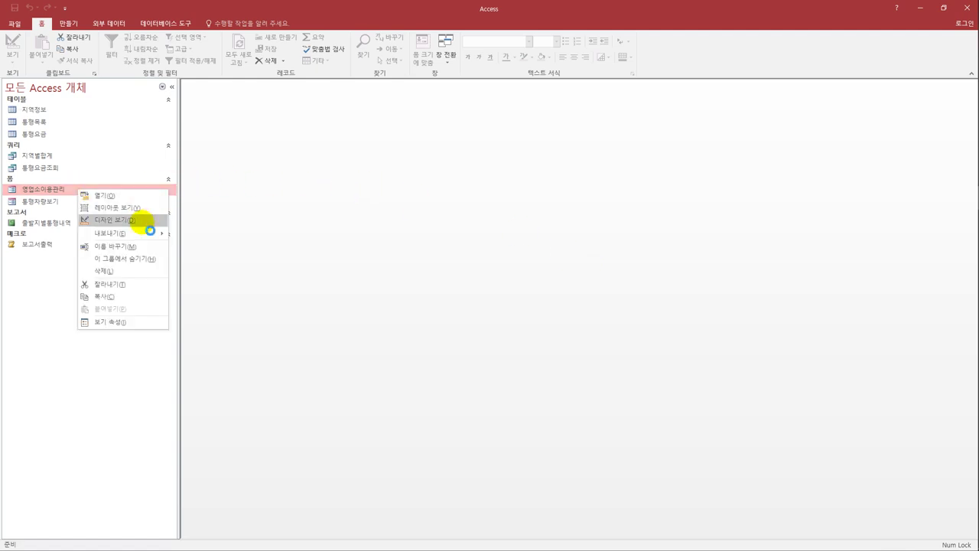
{"action": "left_click", "coordinate": [138, 219]}
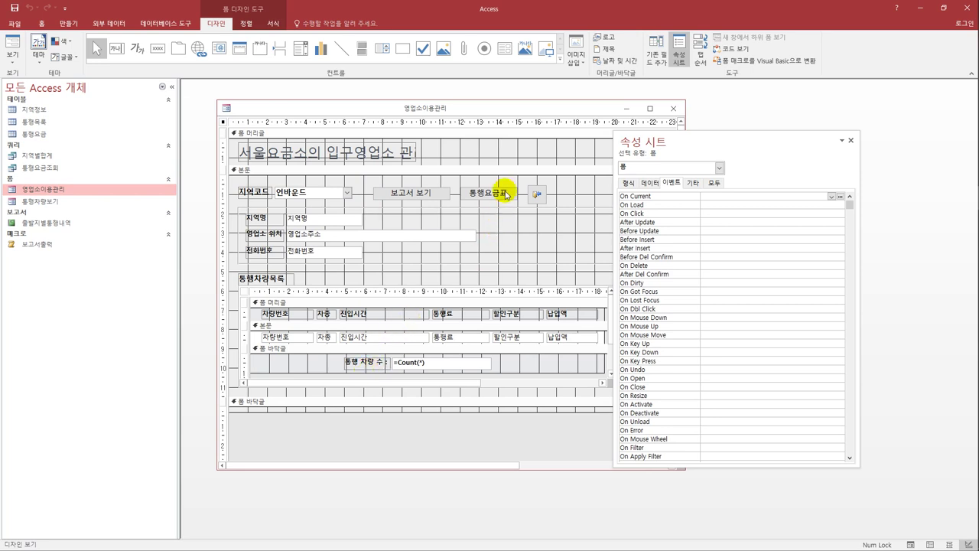
{"action": "left_click", "coordinate": [502, 198]}
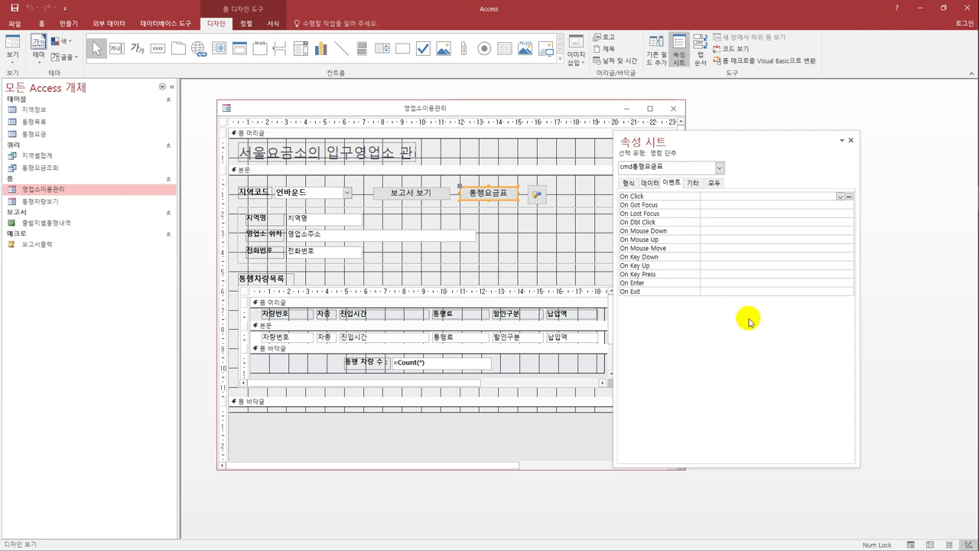
{"action": "left_click", "coordinate": [746, 198]}
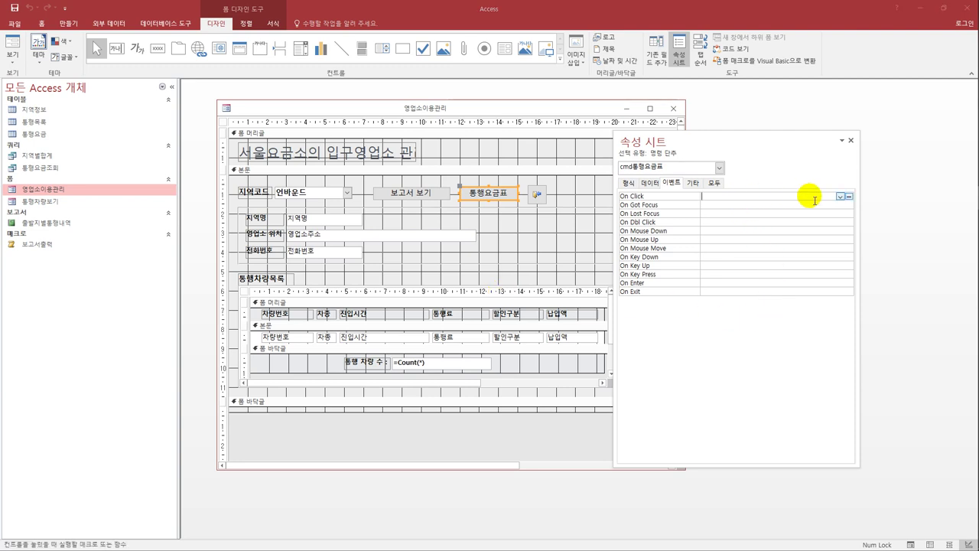
{"action": "left_click", "coordinate": [841, 198]}
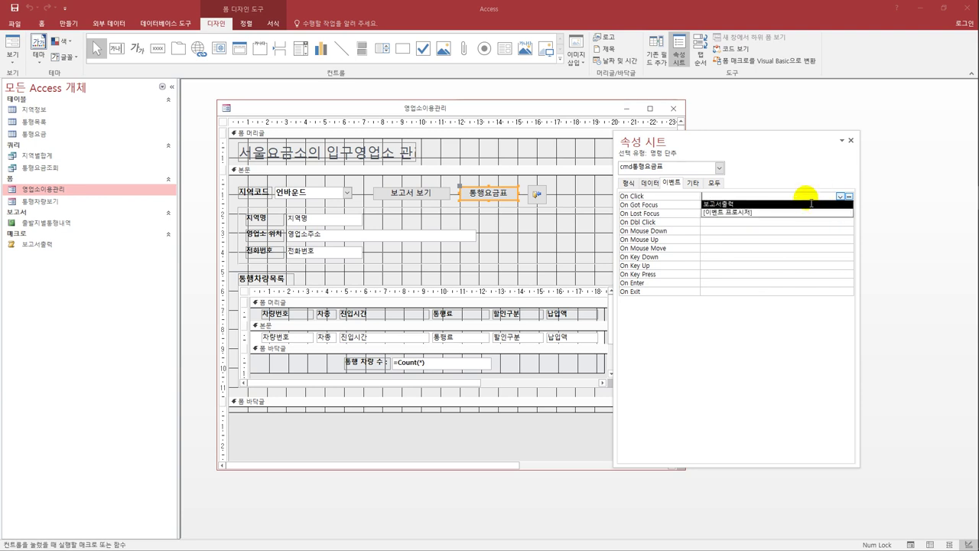
{"action": "left_click", "coordinate": [848, 196]}
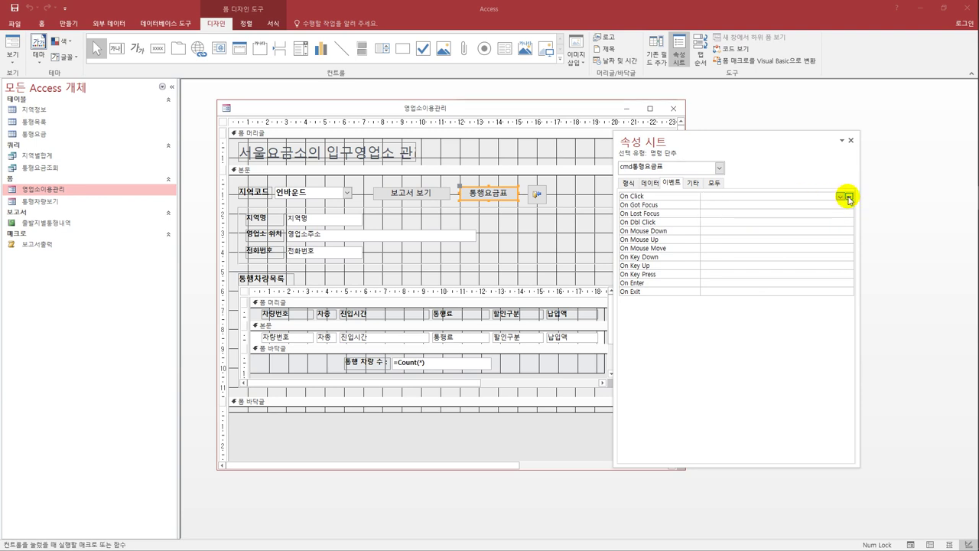
{"action": "left_click", "coordinate": [848, 197]}
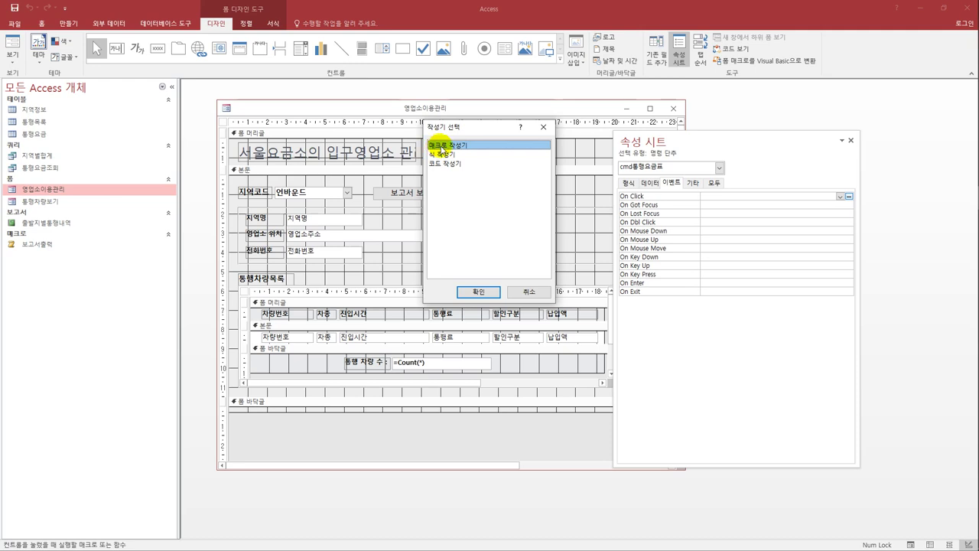
{"action": "left_click", "coordinate": [476, 299]}
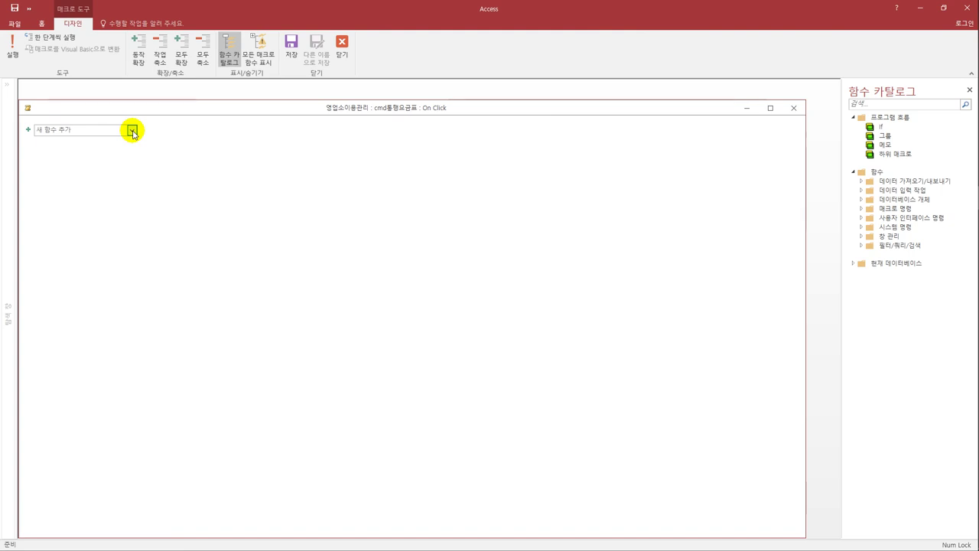
Add an ExportWithFormatting action to the macro with the 통행요금 table as the object to export
{"action": "left_click", "coordinate": [133, 131]}
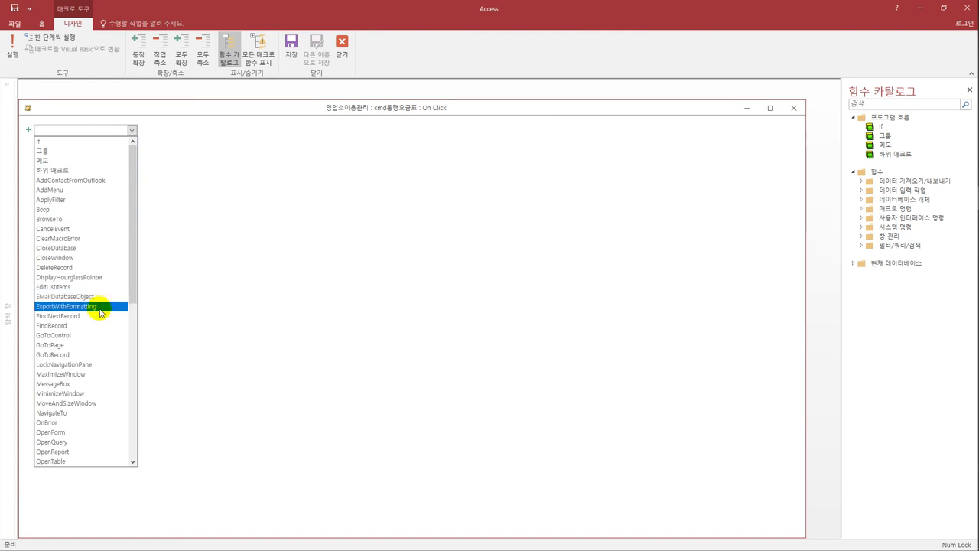
{"action": "left_click", "coordinate": [100, 312]}
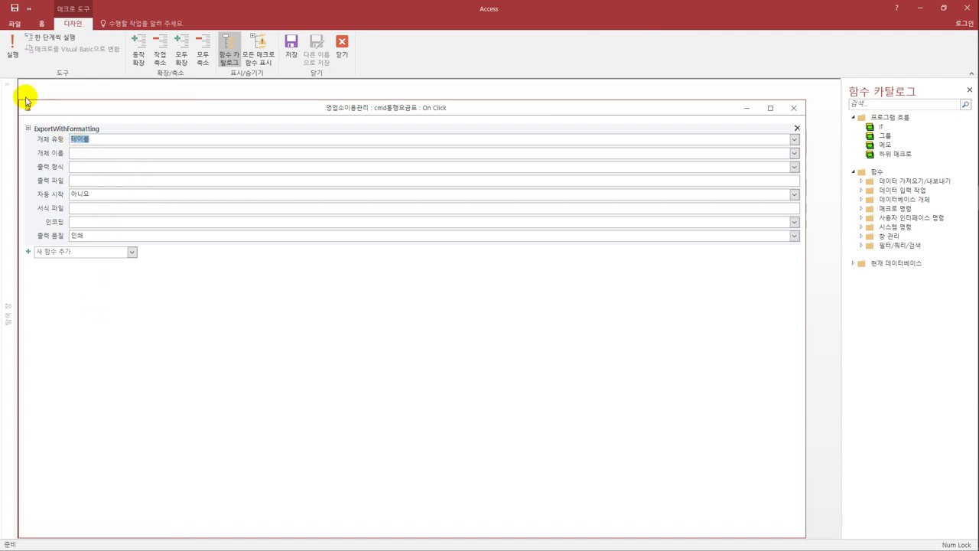
{"action": "left_click_drag", "start_coordinate": [22, 96], "coordinate": [250, 159]}
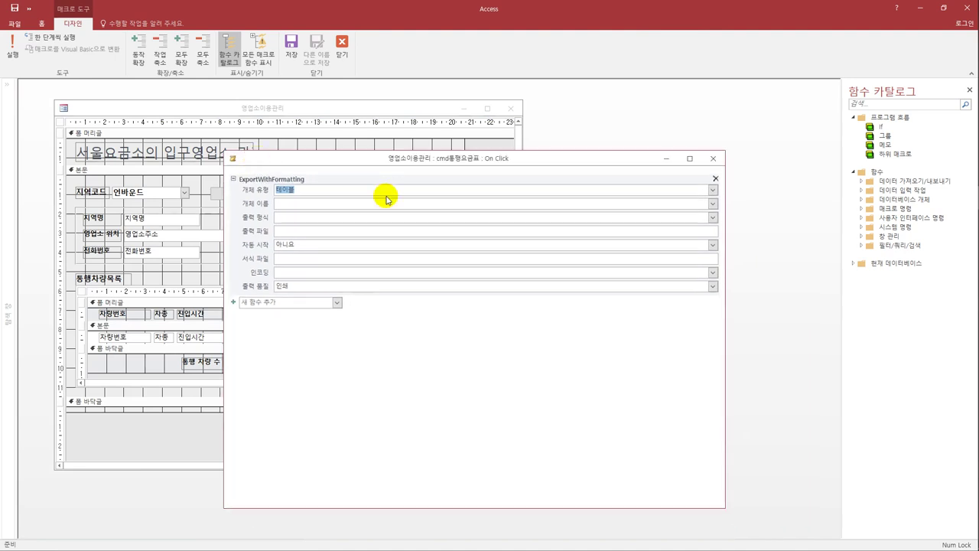
{"action": "left_click", "coordinate": [712, 205]}
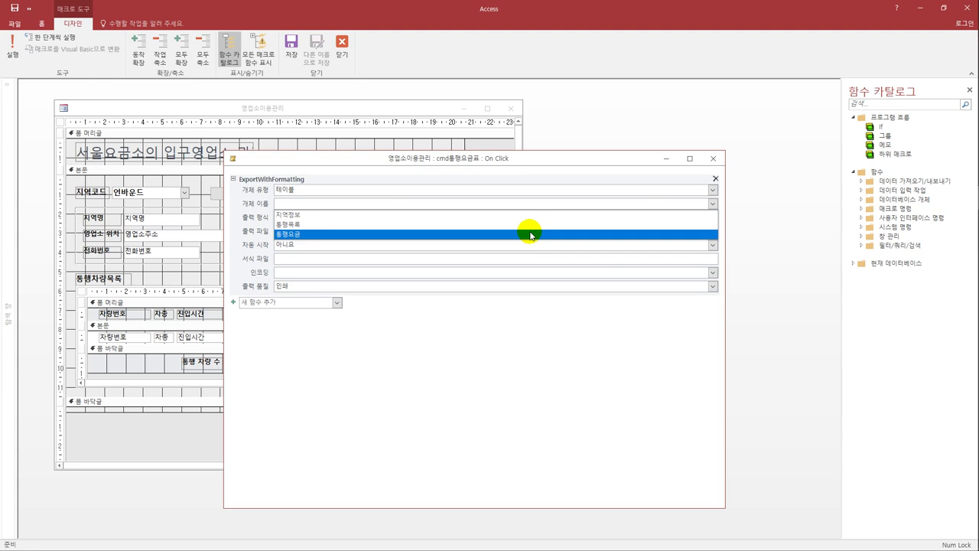
{"action": "left_click", "coordinate": [531, 235]}
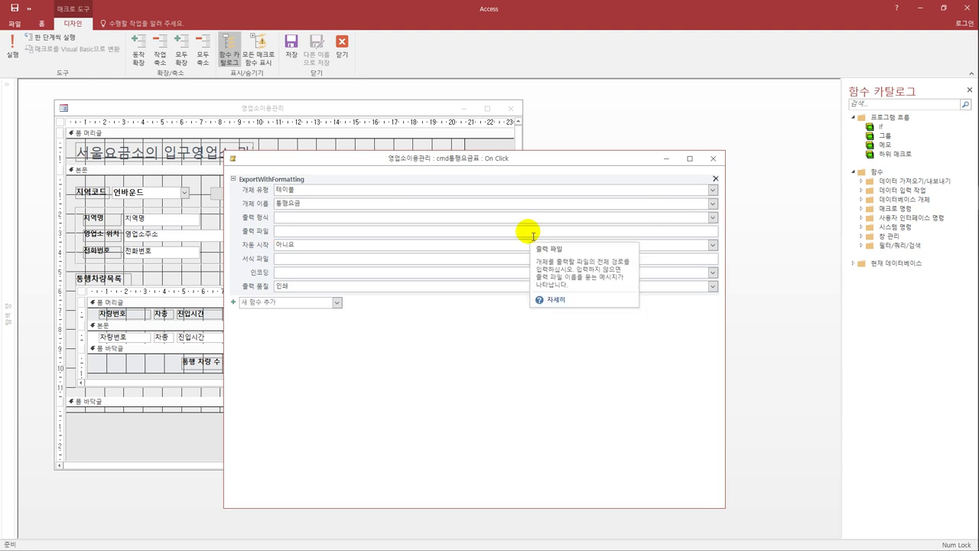
Set the action's 출력 형식 to Excel 통합 문서 (*.xlsx)
{"action": "left_click", "coordinate": [382, 217]}
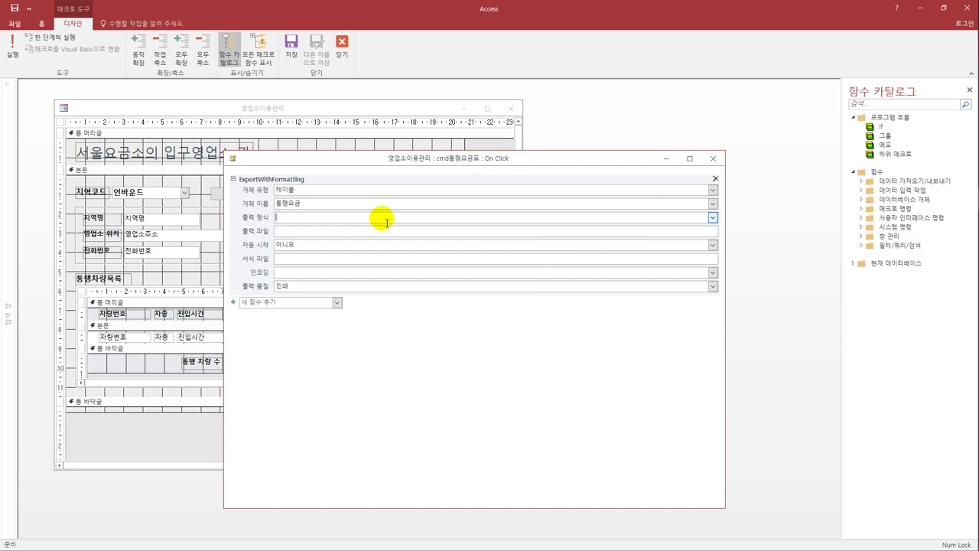
{"action": "left_click", "coordinate": [713, 217]}
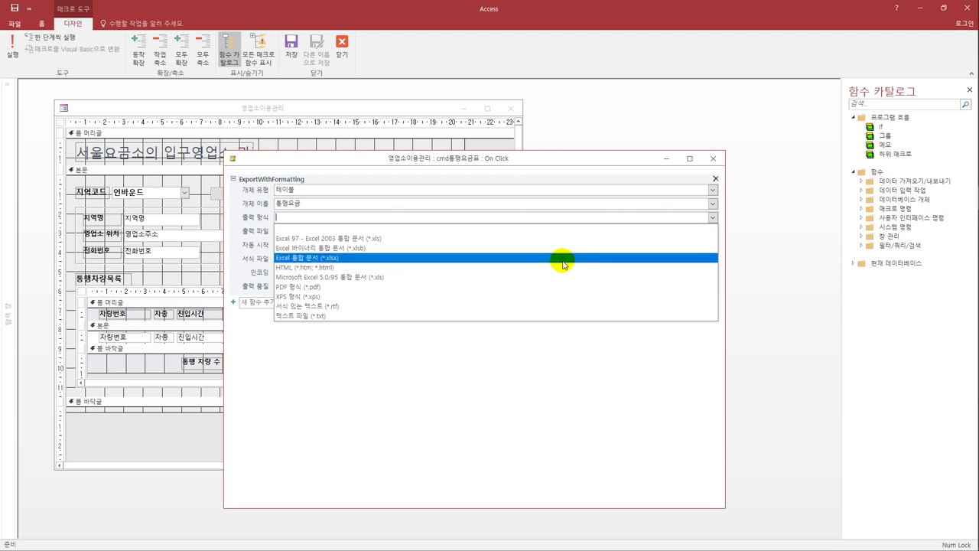
{"action": "left_click", "coordinate": [563, 263]}
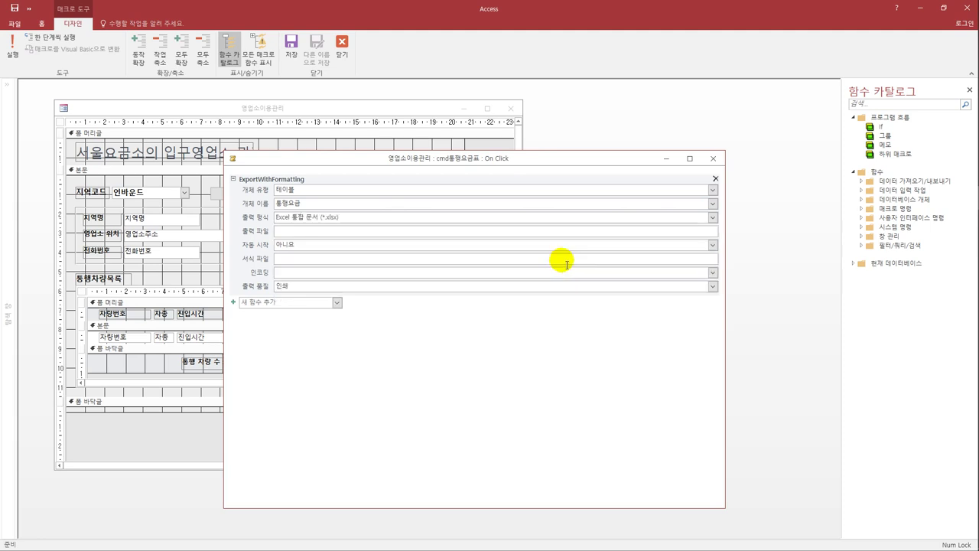
Enter c:\통행요금표.xlsx as the export action's 출력 파일
{"action": "left_click", "coordinate": [389, 233]}
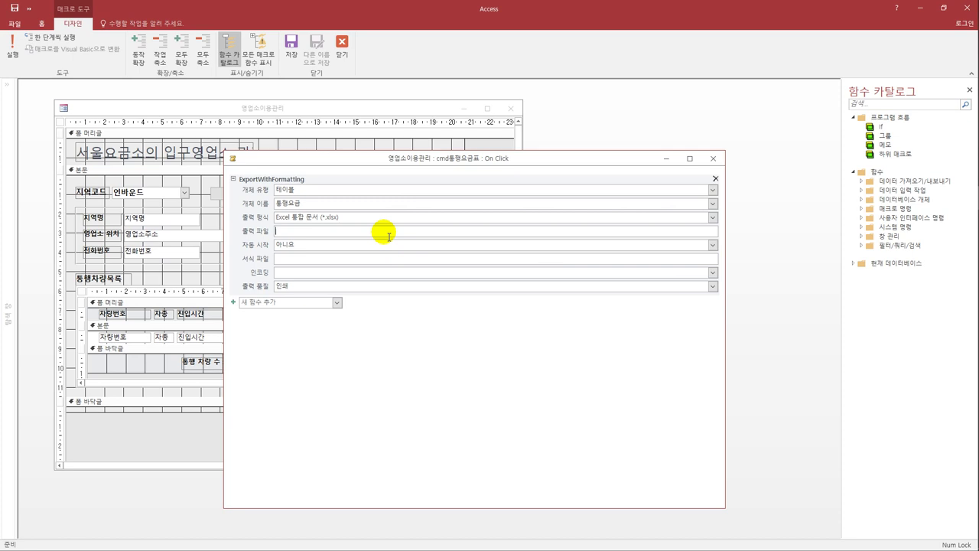
{"action": "type", "text": "ㅊ"}
{"action": "type", "text": "c"}
{"action": "type", "text": ":\\"}
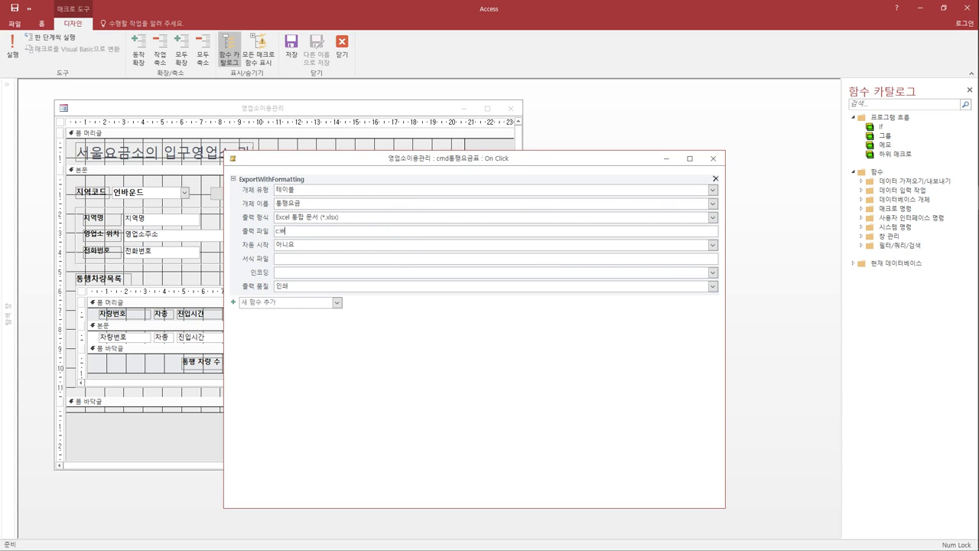
{"action": "type", "text": "ㅊ통행ㅇ"}
{"action": "key", "text": "BackSpace"}
{"action": "key", "text": "BackSpace"}
{"action": "type", "text": "행요금표.xlsx"}
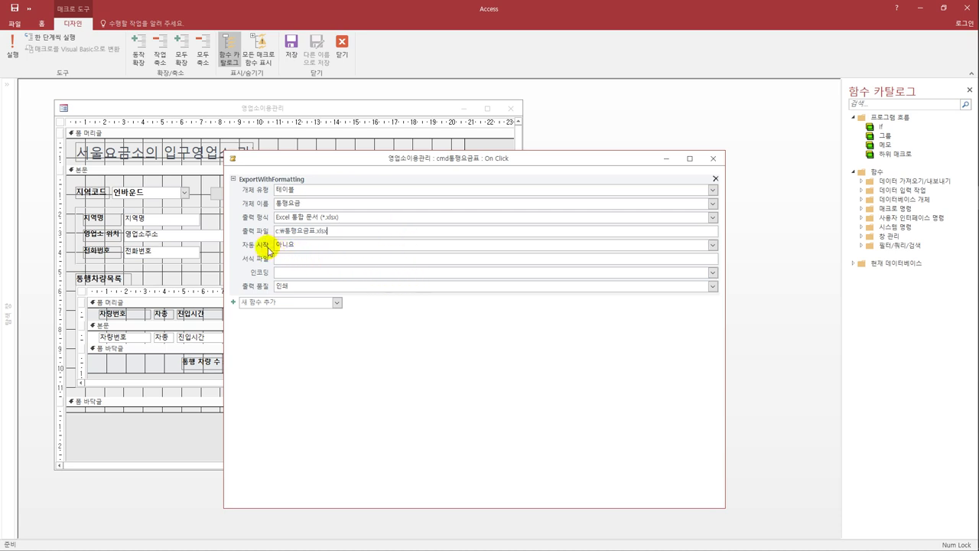
Set the export action's 자동 시작 option to 예
{"action": "left_click", "coordinate": [313, 246]}
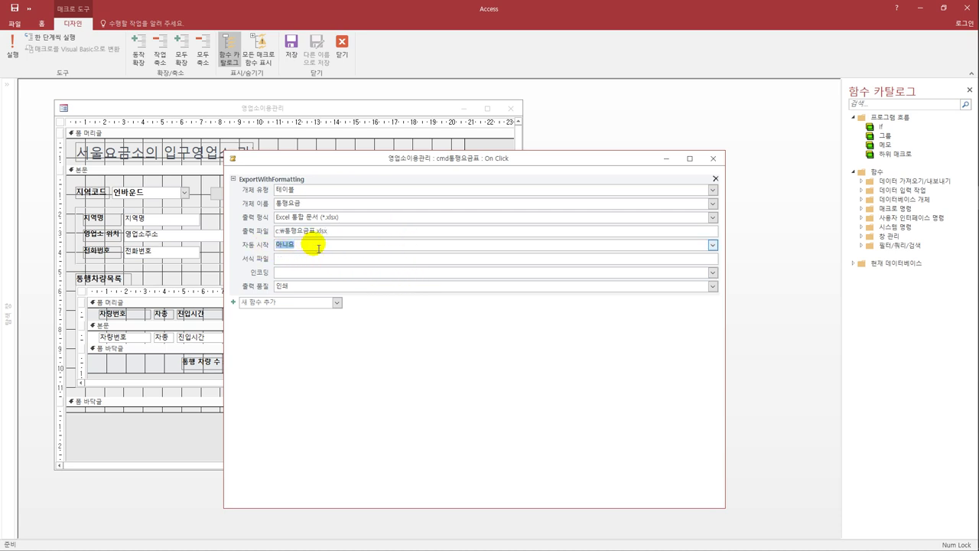
{"action": "left_click", "coordinate": [712, 246]}
{"action": "left_click", "coordinate": [668, 257]}
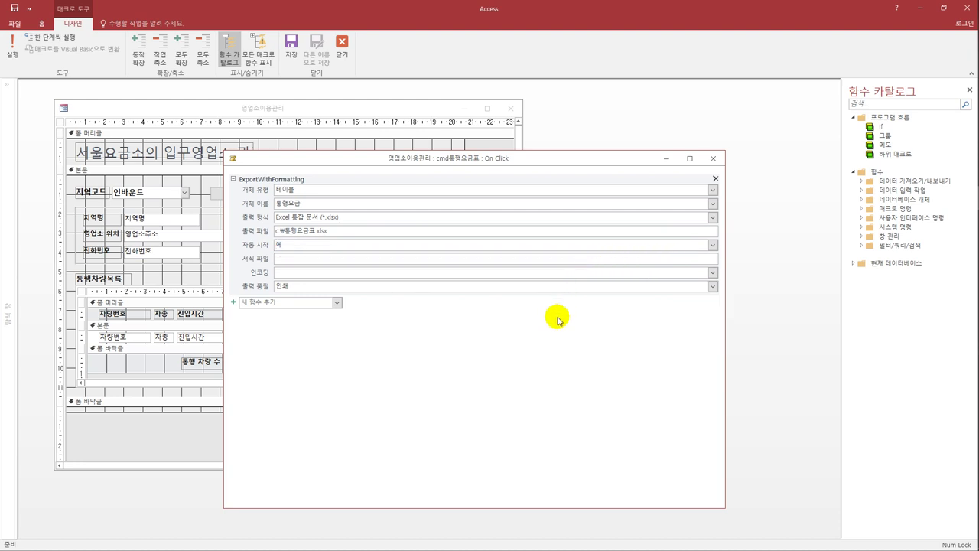
Close the macro with its changes saved, and close the 영업소이용관리 form
{"action": "left_click", "coordinate": [713, 159]}
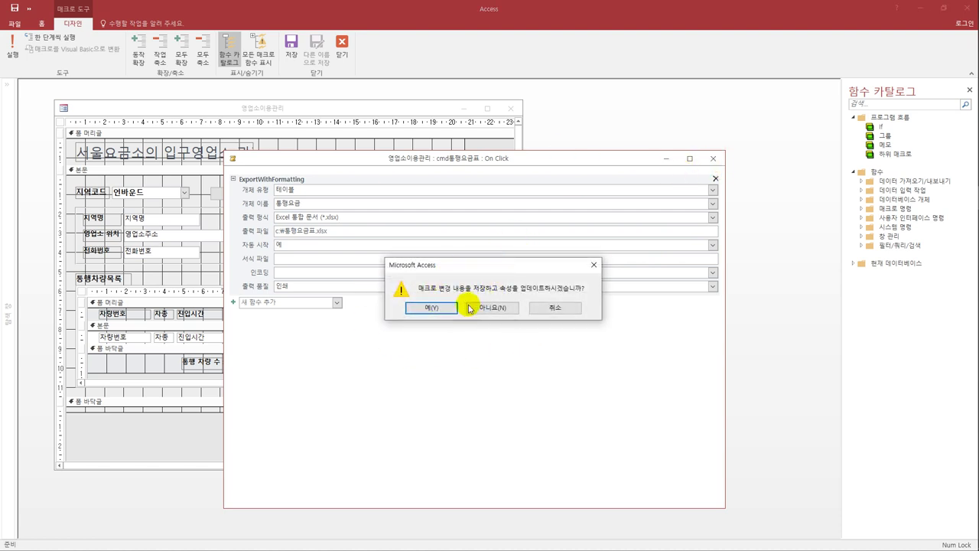
{"action": "left_click", "coordinate": [431, 308]}
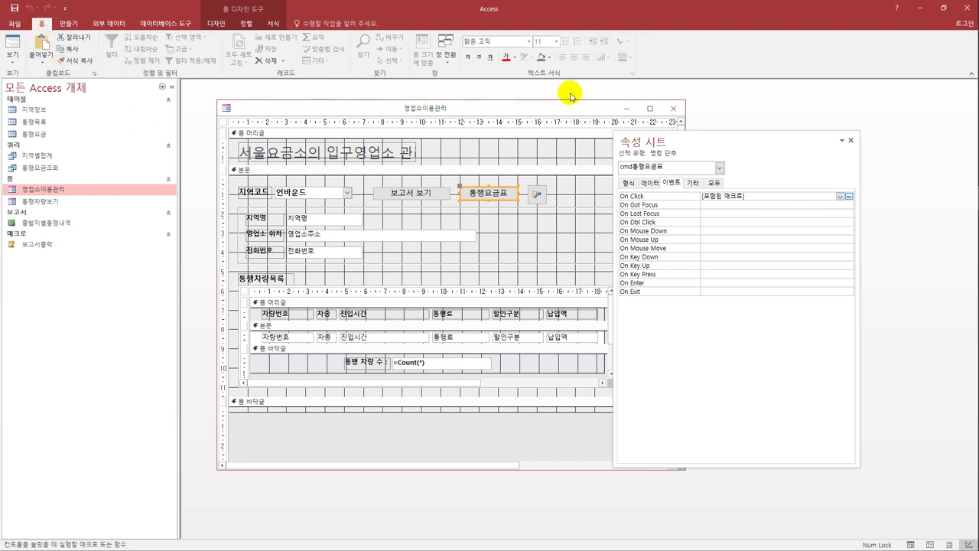
{"action": "left_click", "coordinate": [674, 108]}
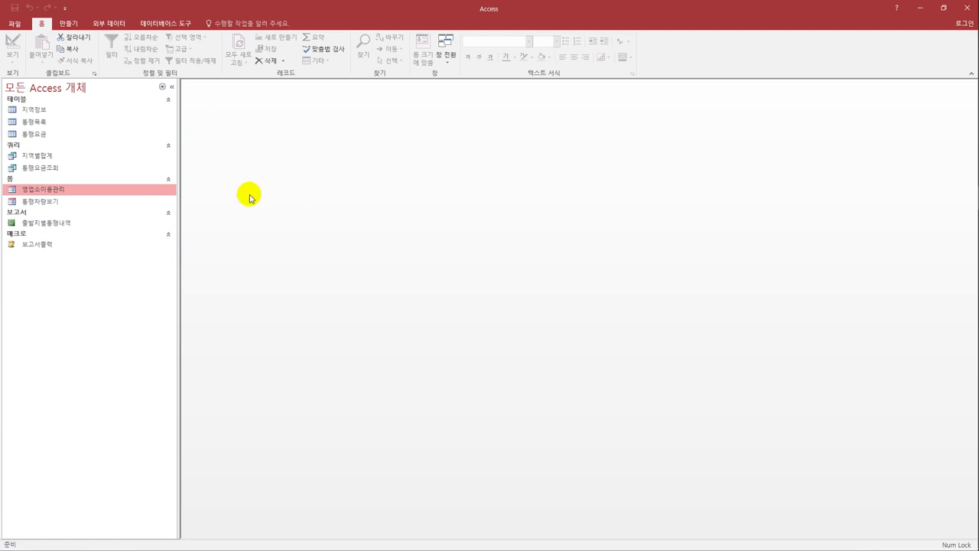
Start a new query with the 크로스탭 쿼리 마법사, based on the 통행목록 table
{"action": "left_click", "coordinate": [68, 23]}
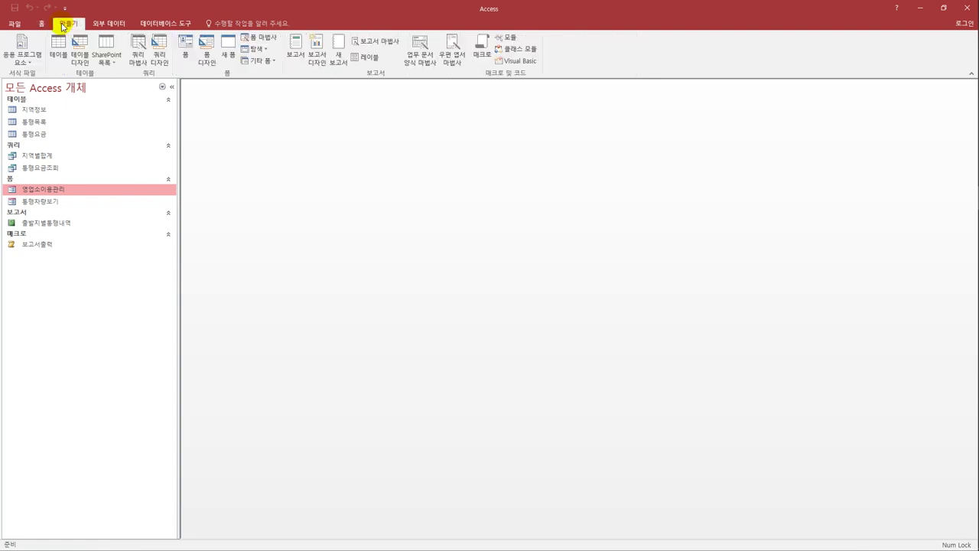
{"action": "left_click", "coordinate": [137, 52]}
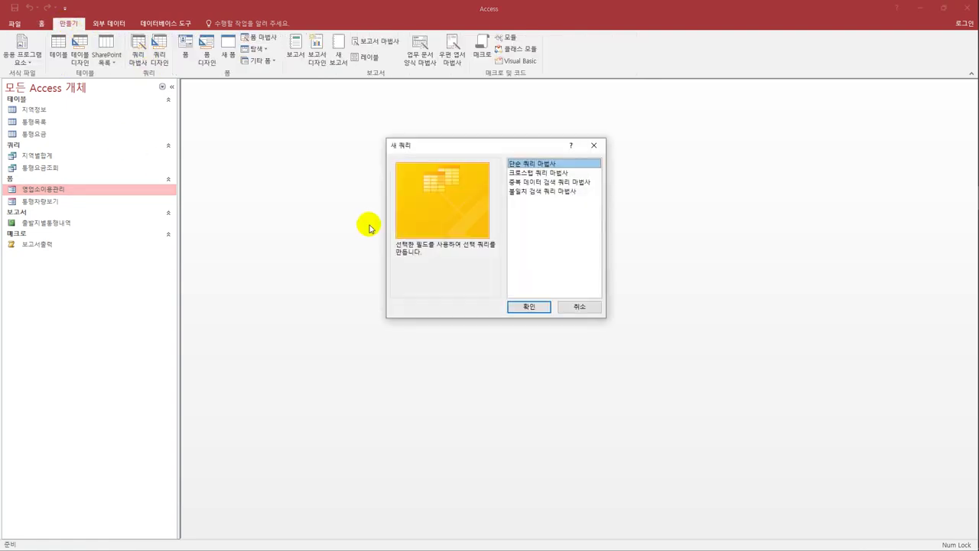
{"action": "left_click", "coordinate": [563, 172]}
{"action": "left_click", "coordinate": [540, 304]}
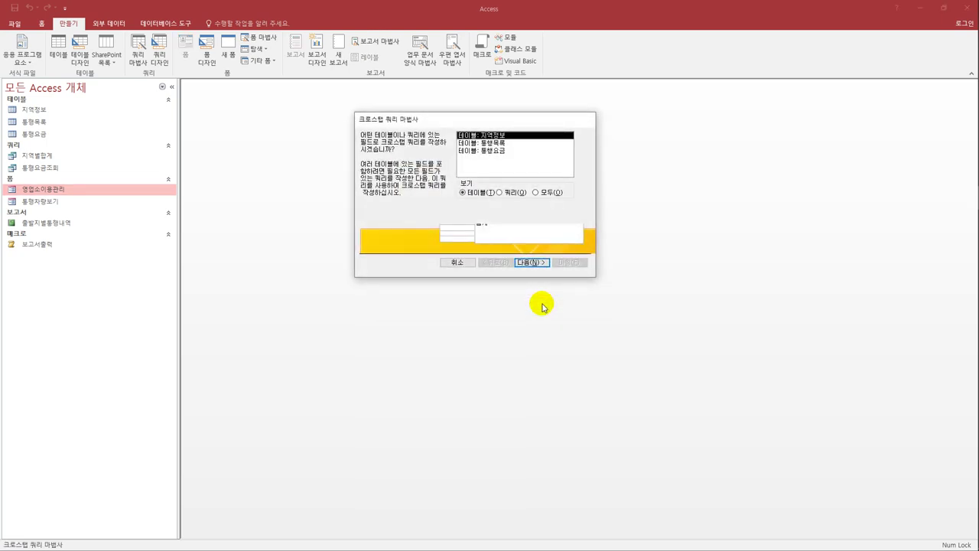
{"action": "left_click", "coordinate": [498, 143]}
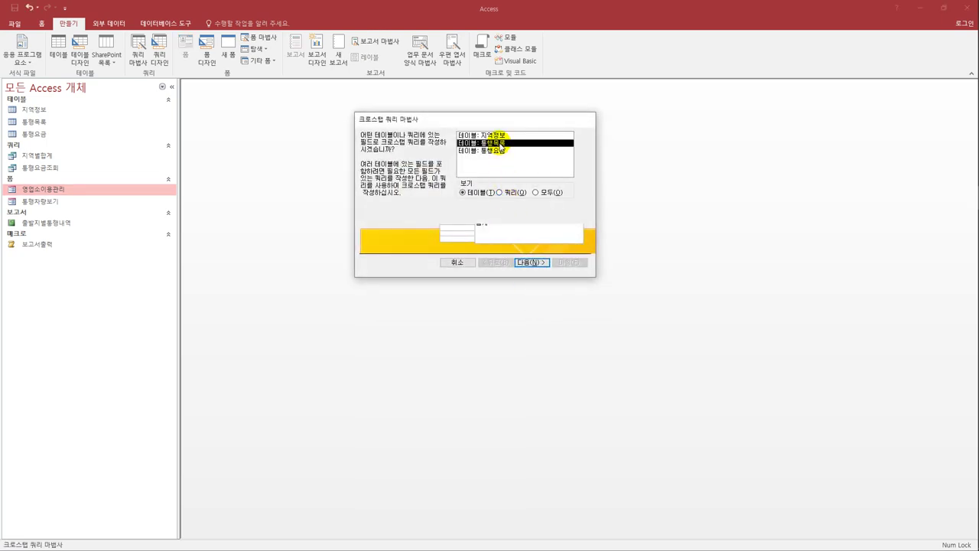
{"action": "left_click", "coordinate": [528, 262]}
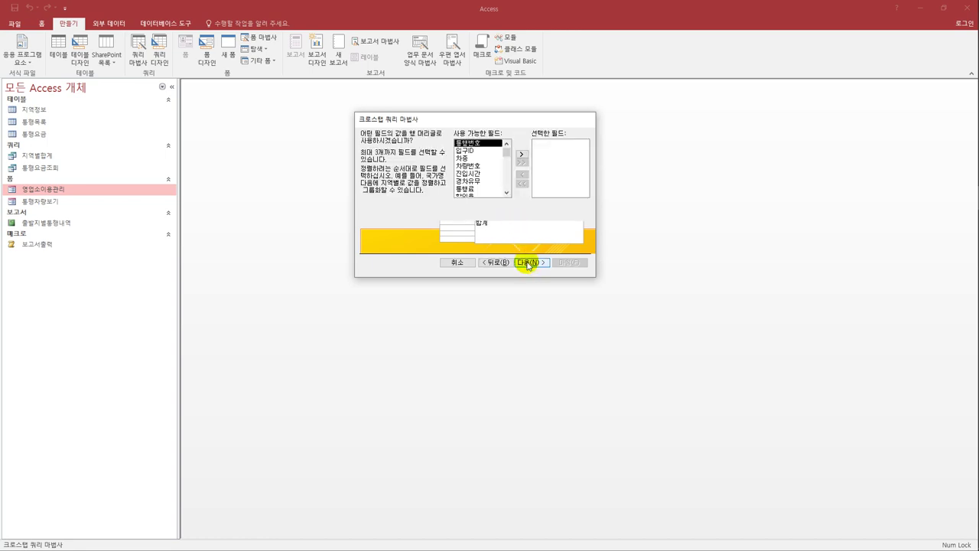
Use 차종 as the crosstab's row heading and 경차유무 as its column heading
{"action": "left_click", "coordinate": [464, 159]}
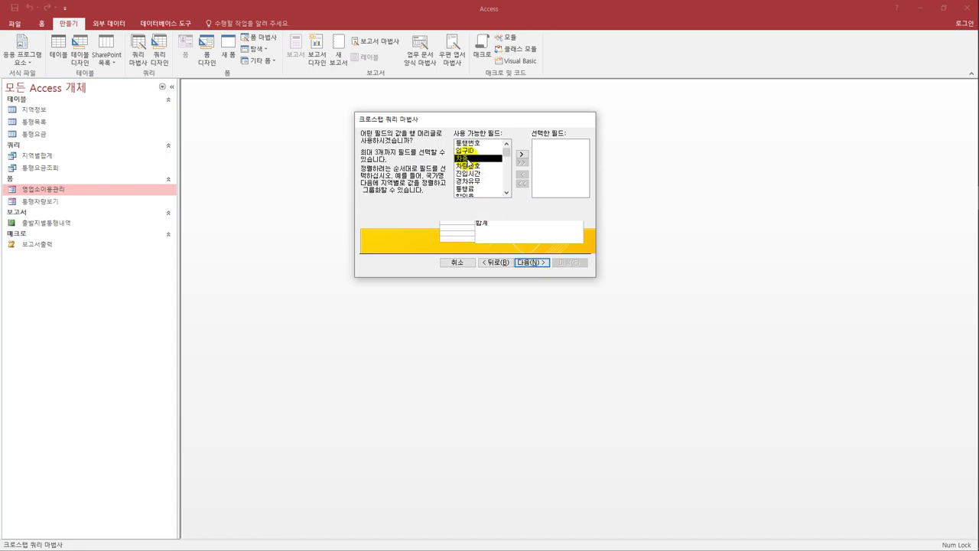
{"action": "double_click", "coordinate": [464, 159]}
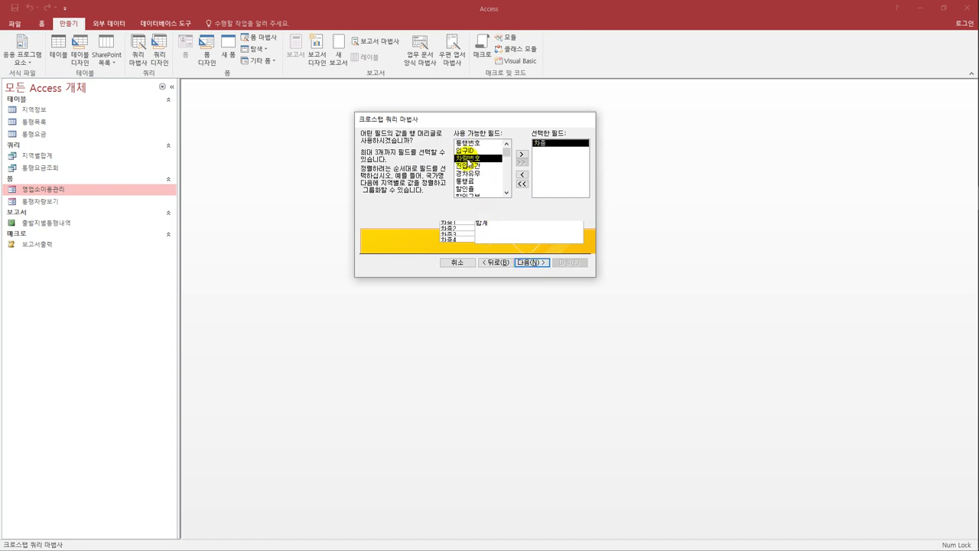
{"action": "left_click", "coordinate": [522, 264]}
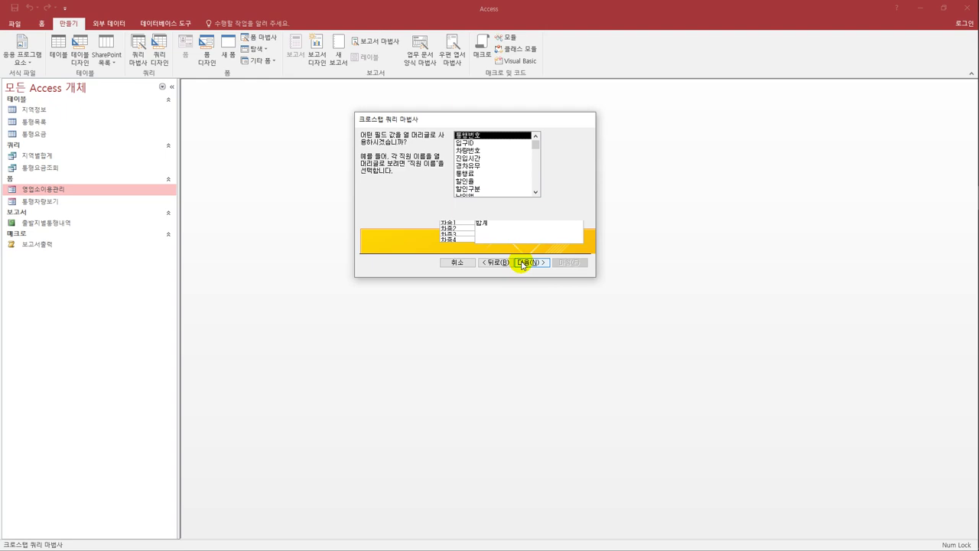
{"action": "left_click", "coordinate": [478, 165]}
{"action": "left_click", "coordinate": [534, 265]}
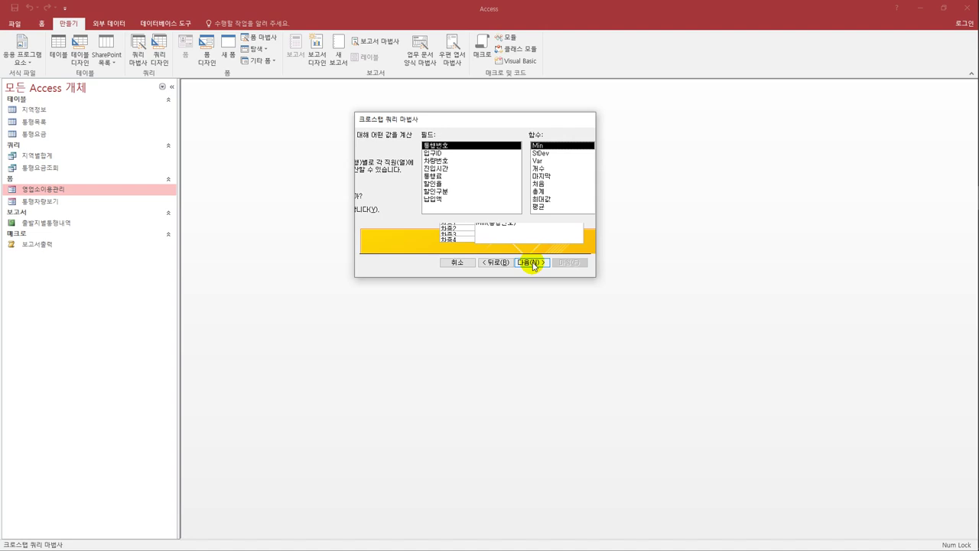
Calculate the 개수 of the 차량번호 field as the crosstab's value
{"action": "left_click", "coordinate": [445, 162]}
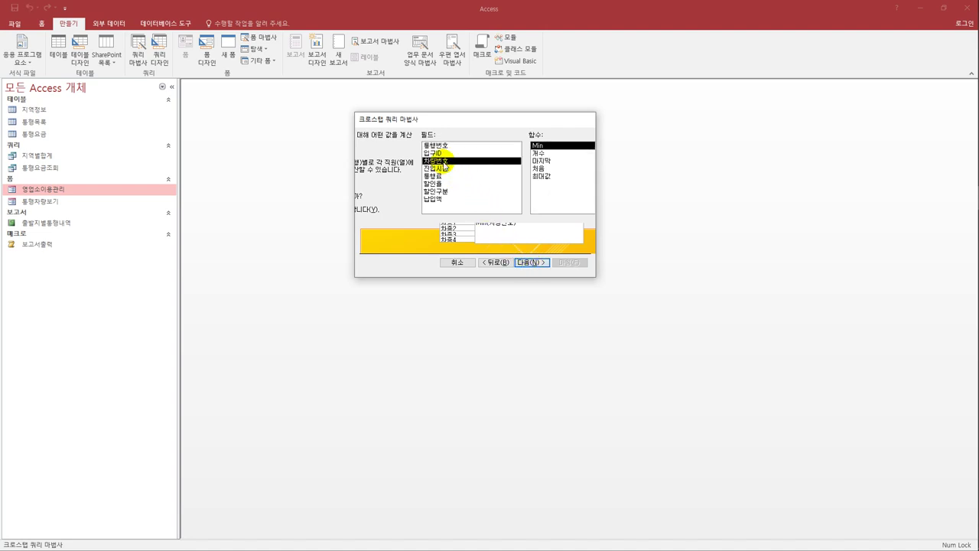
{"action": "left_click", "coordinate": [545, 153]}
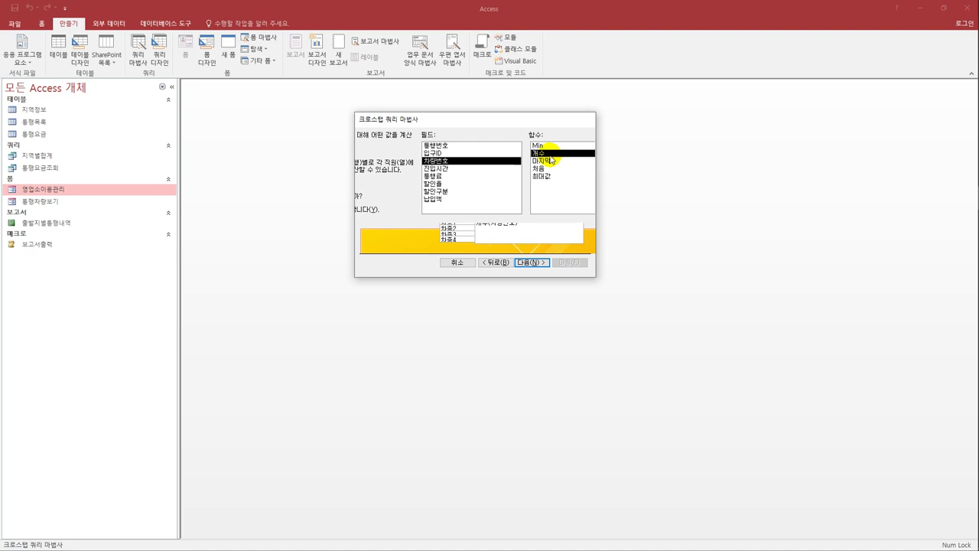
{"action": "left_click", "coordinate": [529, 263]}
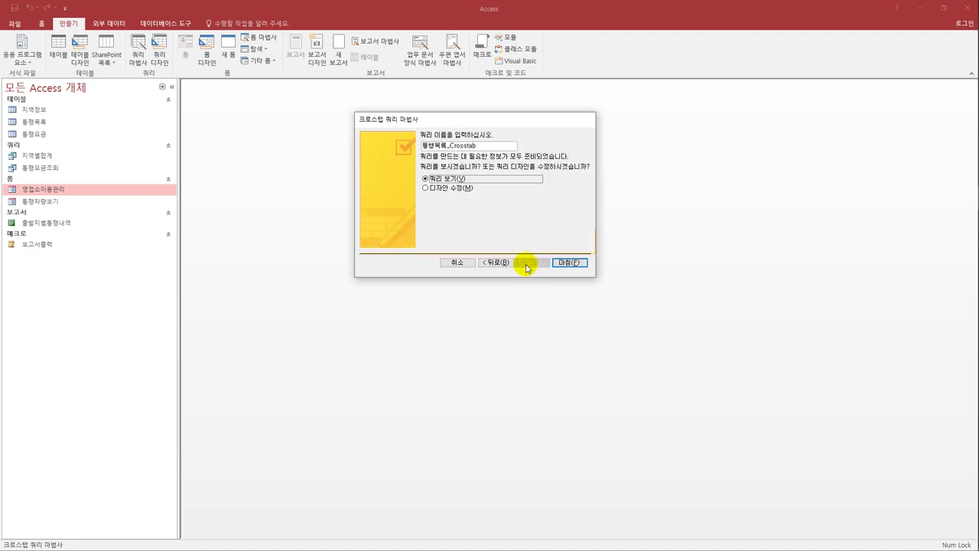
Name the crosstab query 차종별통행차량 and finish the wizard with the 디자인 수정 option
{"action": "left_click", "coordinate": [484, 147]}
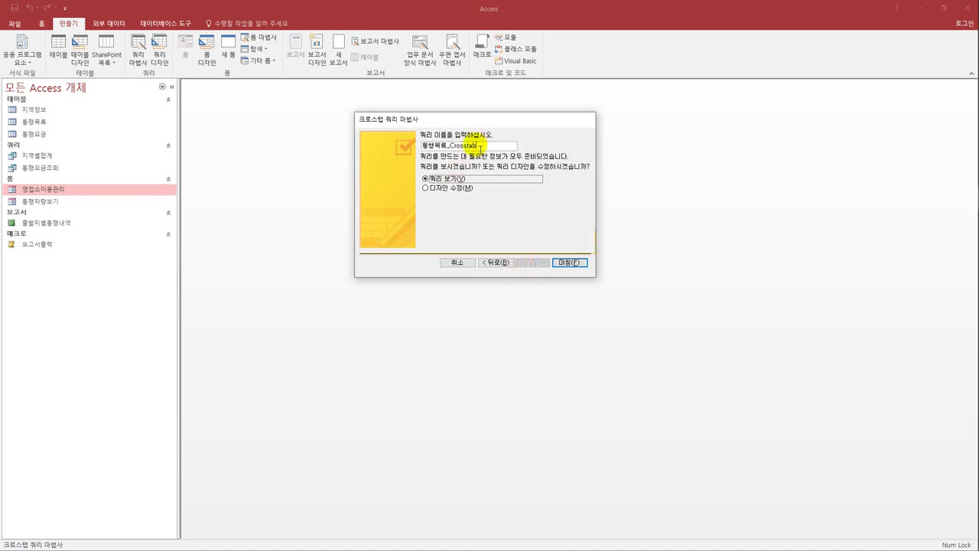
{"action": "left_click_drag", "start_coordinate": [485, 146], "coordinate": [419, 147]}
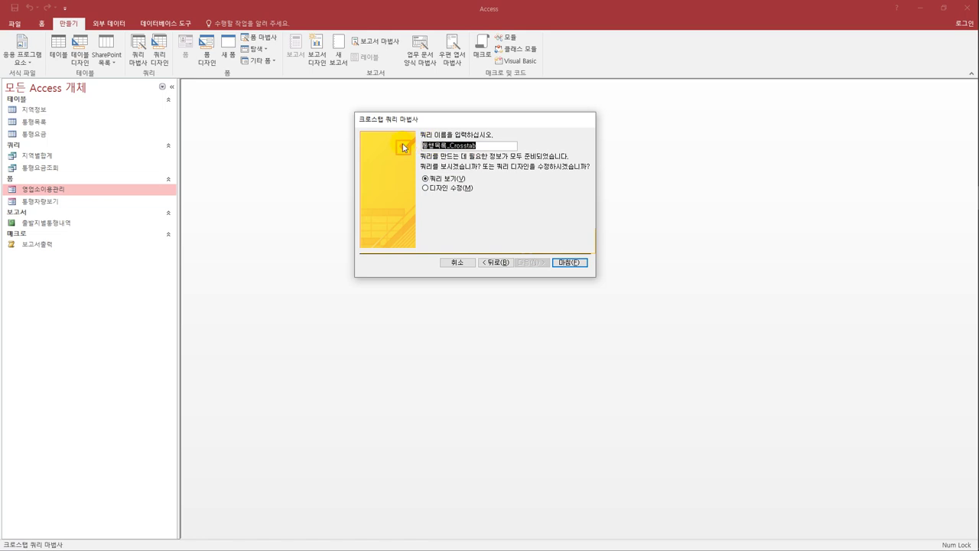
{"action": "type", "text": "ck차종별"}
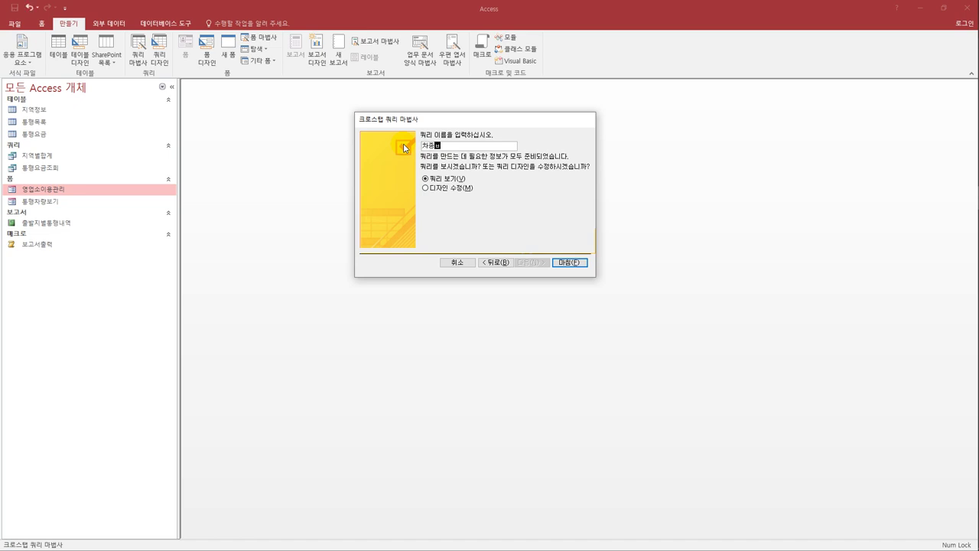
{"action": "type", "text": "통행차량"}
{"action": "left_click", "coordinate": [449, 184]}
{"action": "left_click", "coordinate": [449, 187]}
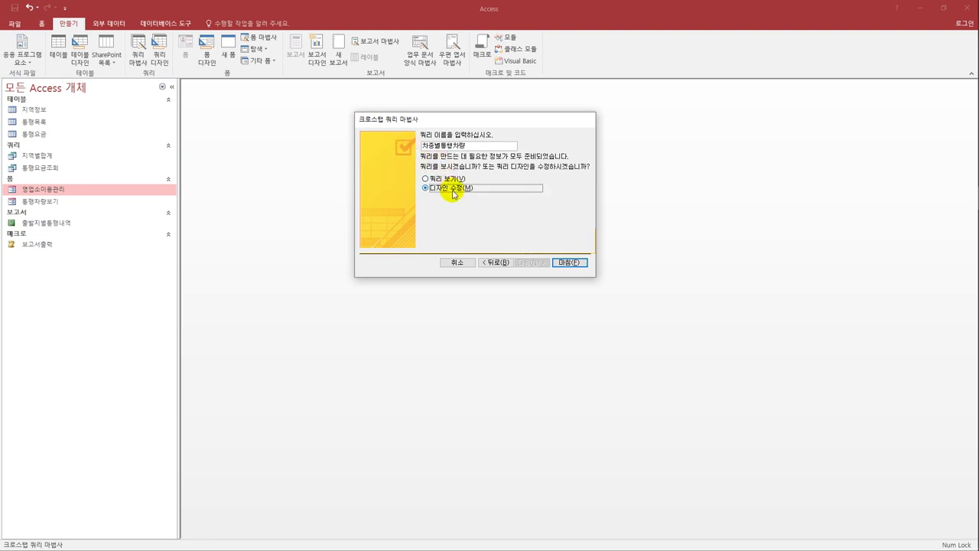
{"action": "left_click", "coordinate": [570, 262]}
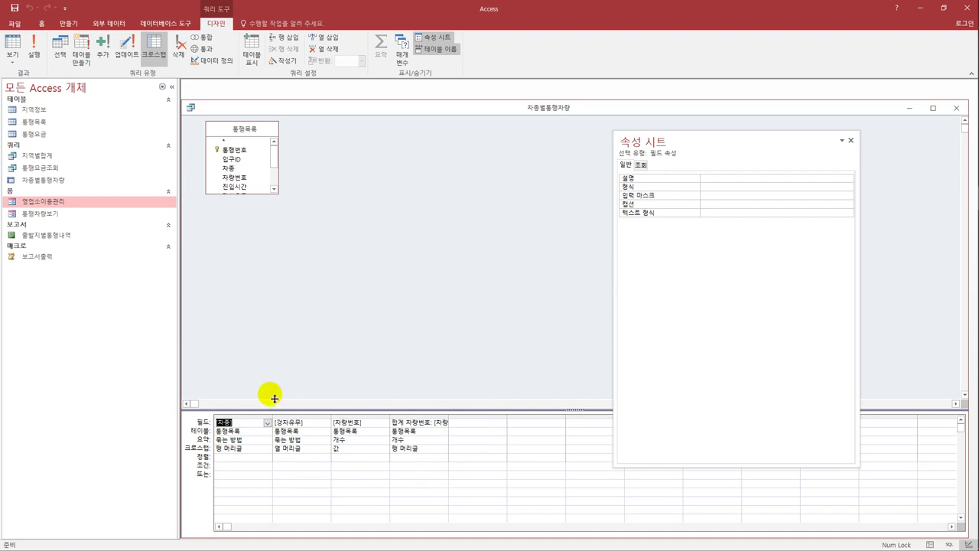
Preview the crosstab query's results and widen the 합계 차량번호 column to fit its heading
{"action": "left_click", "coordinate": [12, 44]}
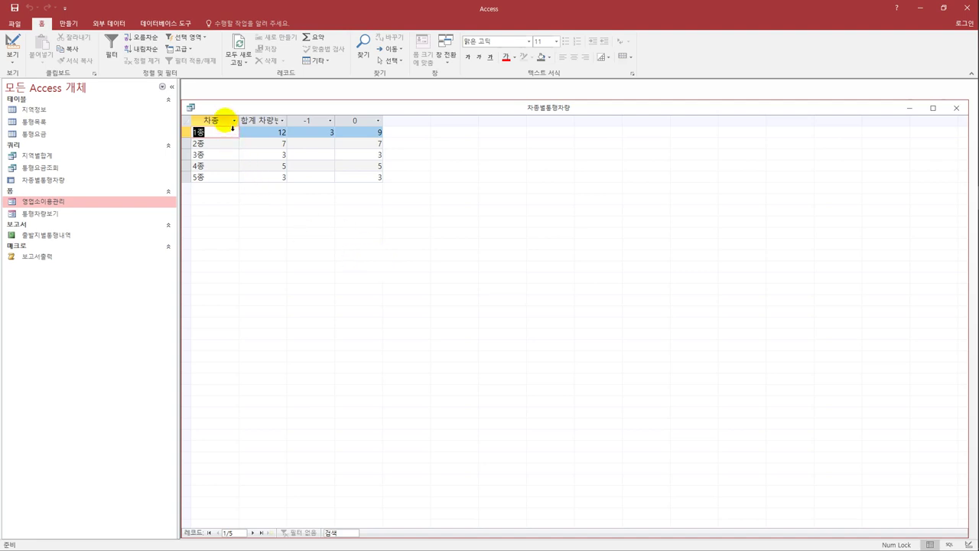
{"action": "left_click_drag", "start_coordinate": [288, 123], "coordinate": [297, 124]}
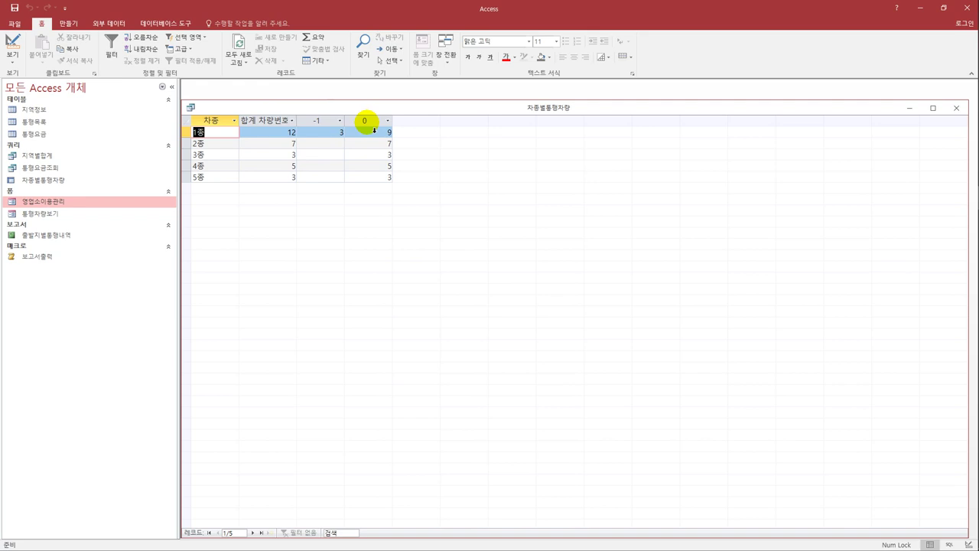
Return the crosstab query to design view and change the alias of its total row-heading field to 차량수
{"action": "left_click", "coordinate": [12, 59]}
{"action": "left_click", "coordinate": [34, 125]}
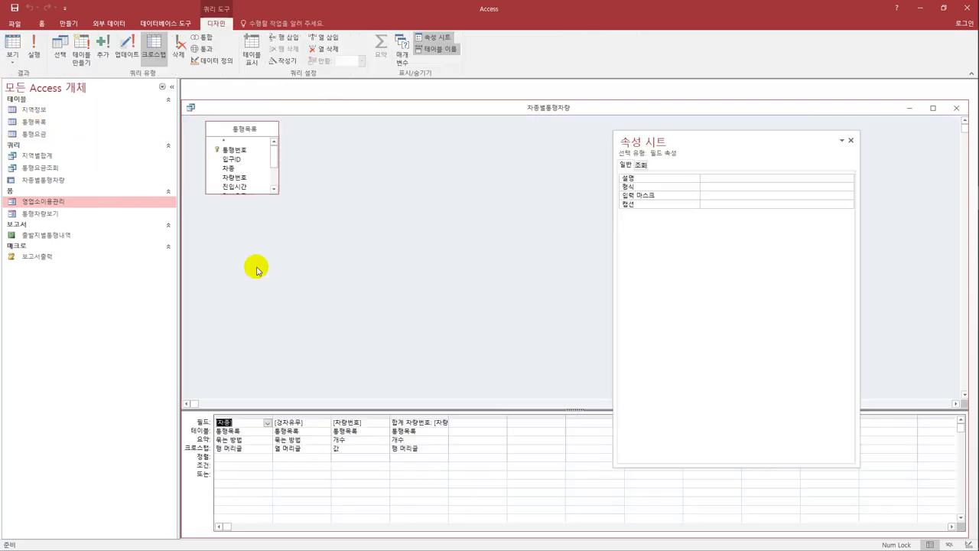
{"action": "left_click", "coordinate": [388, 422]}
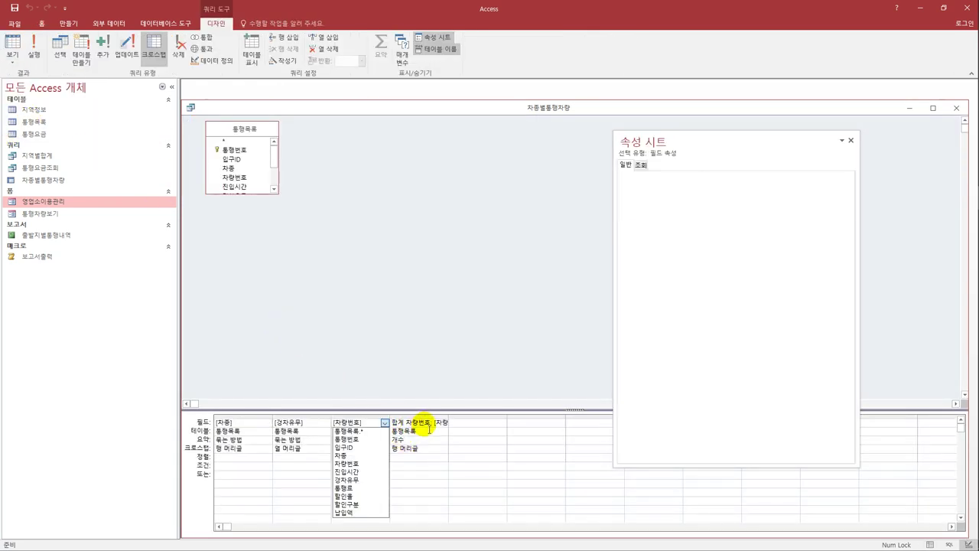
{"action": "left_click", "coordinate": [433, 426]}
{"action": "left_click_drag", "start_coordinate": [433, 427], "coordinate": [387, 422]}
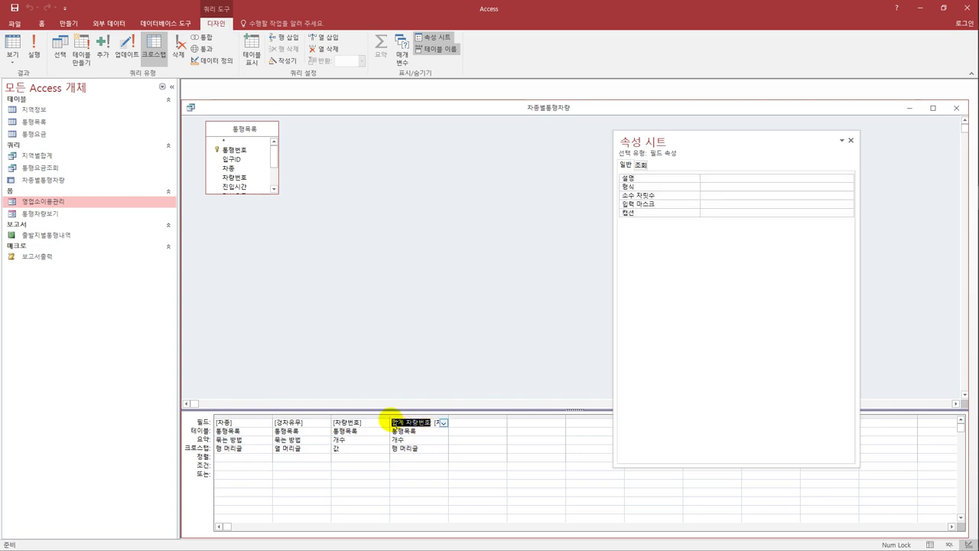
{"action": "type", "text": "차량수: [차량번호"}
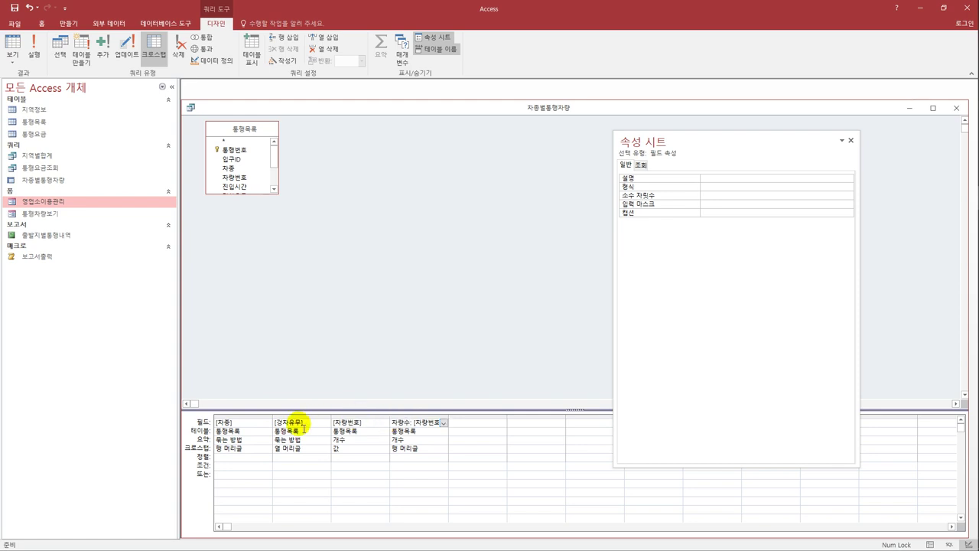
Change the column heading field to IIf([경차유무]=0,"일반","경차") and widen its design column to fit the expression
{"action": "left_click", "coordinate": [275, 422]}
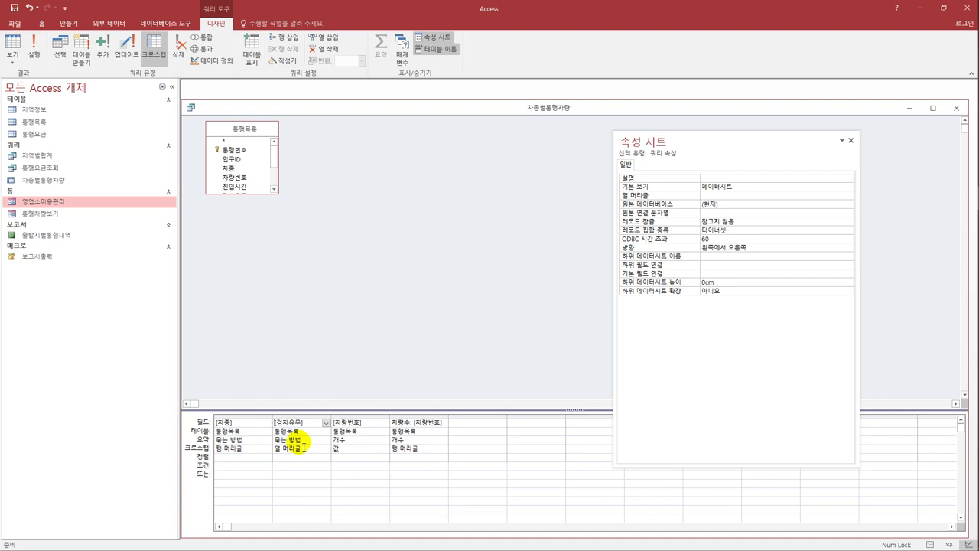
{"action": "type", "text": "iif("}
{"action": "left_click", "coordinate": [311, 422]}
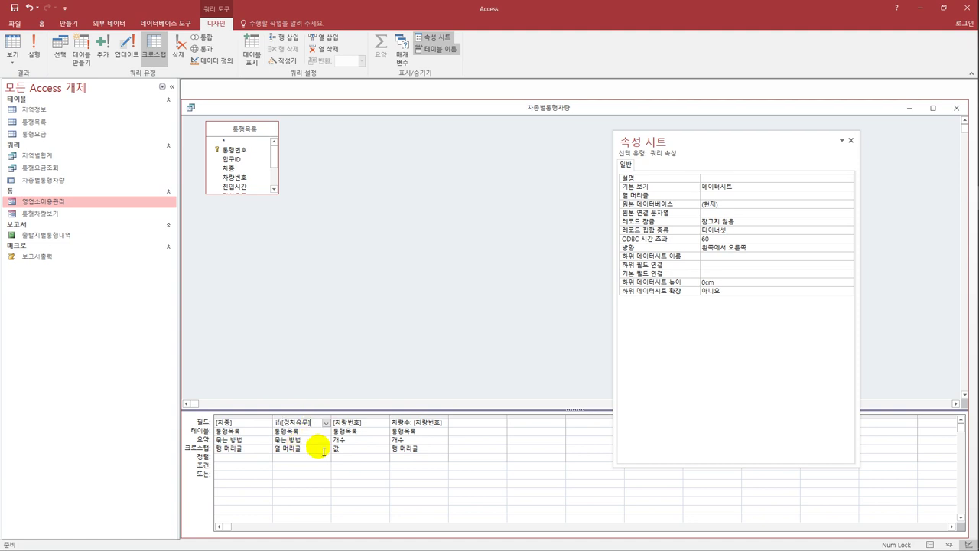
{"action": "type", "text": "=0"}
{"action": "type", "text": ",\"일반"}
{"action": "type", "text": "\",\"경"}
{"action": "type", "text": "차\")"}
{"action": "key", "text": "Tab"}
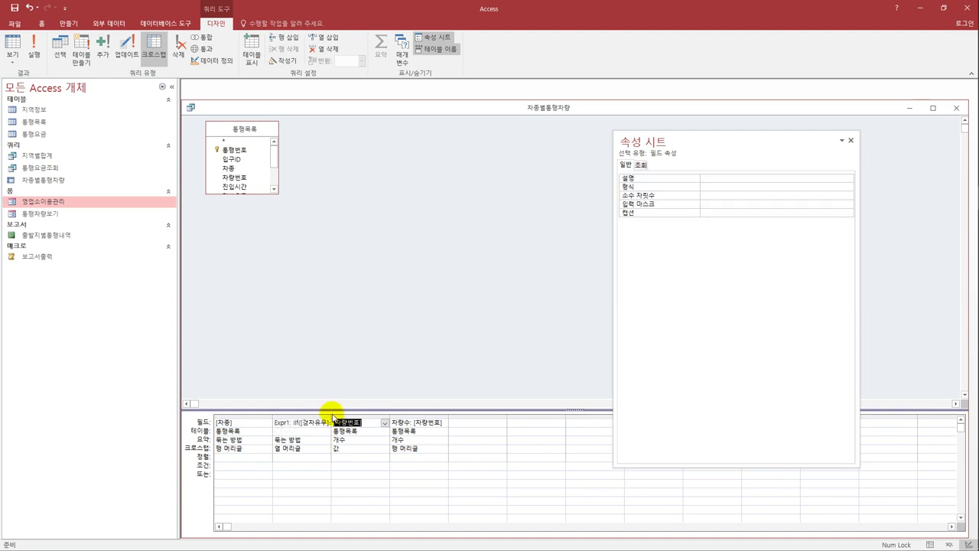
{"action": "left_click_drag", "start_coordinate": [330, 414], "coordinate": [398, 418]}
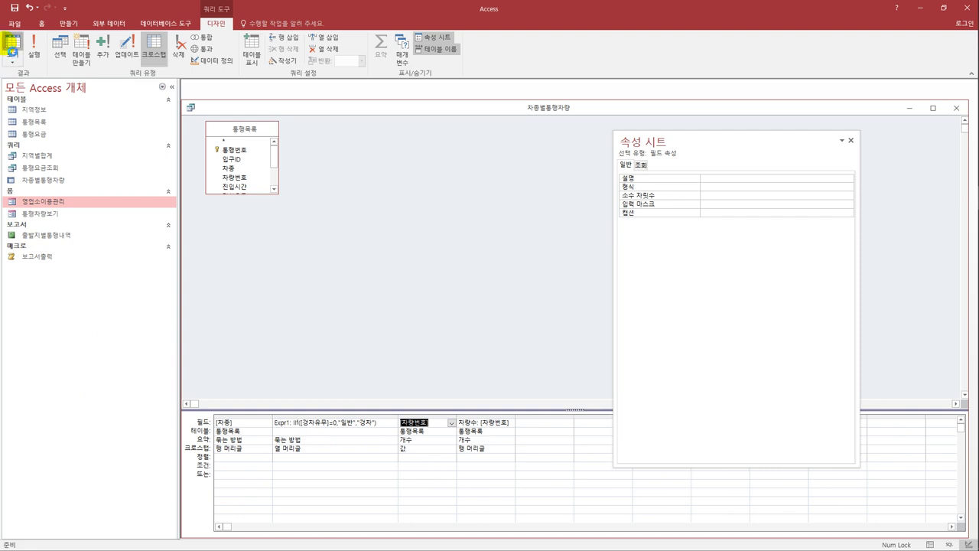
Check the 차종별통행차량 query's results in datasheet view and close the query
{"action": "left_click", "coordinate": [10, 46]}
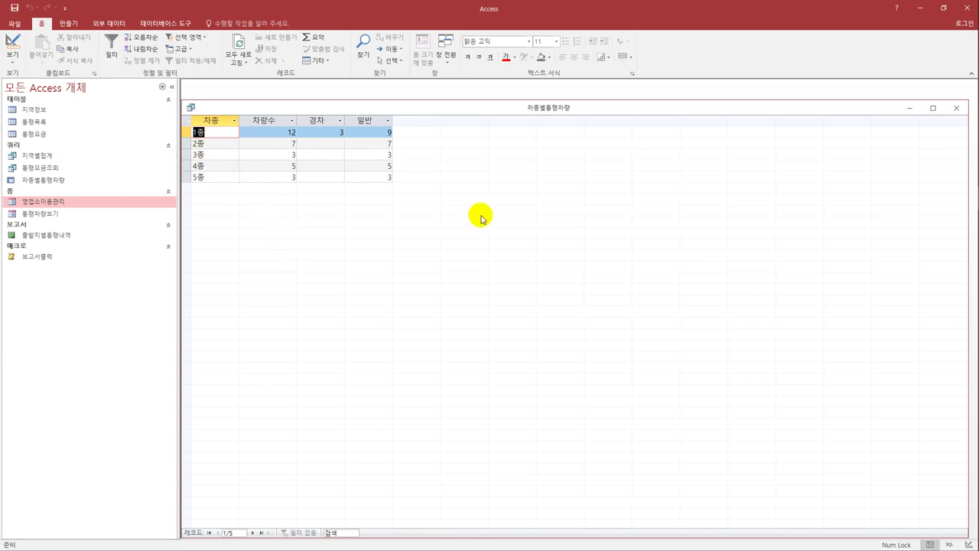
{"action": "left_click", "coordinate": [957, 108]}
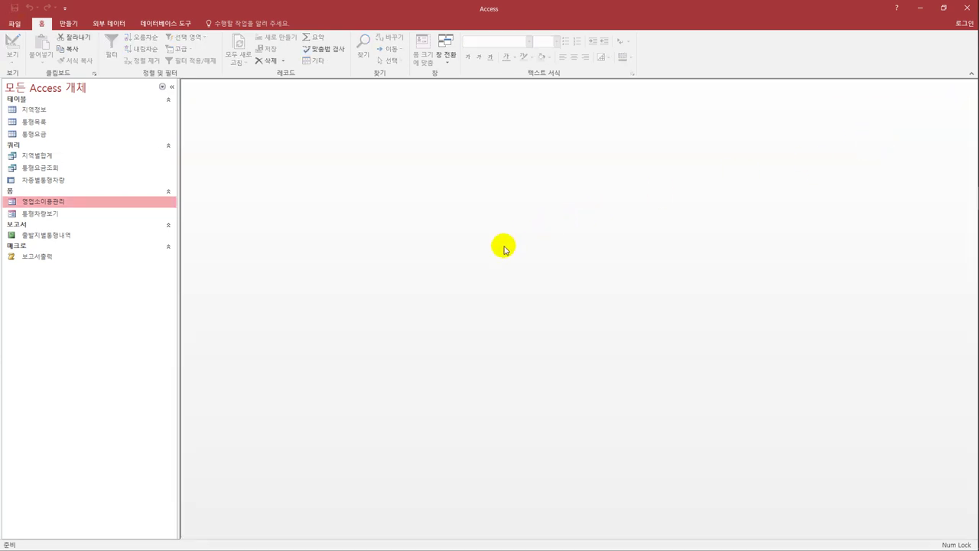